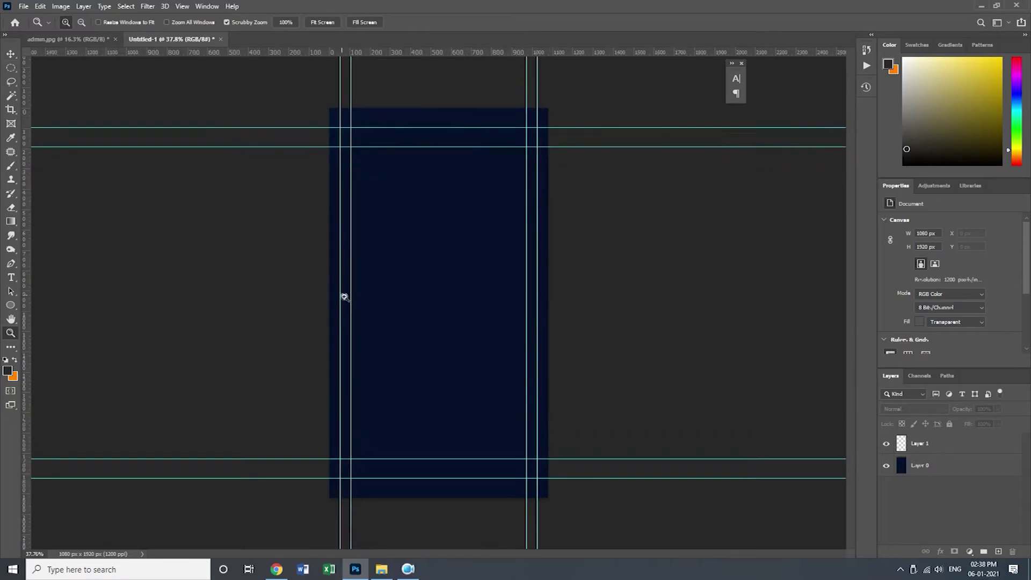
# Step: Remove the vertical guides from the dark blue canvas
pyautogui.moveTo(340, 274); pyautogui.dragTo(309, 236)
pyautogui.moveTo(4, 235); pyautogui.dragTo(4, 236)
pyautogui.moveTo(527, 295); pyautogui.dragTo(4, 257)
pyautogui.moveTo(541, 319); pyautogui.dragTo(10, 305)
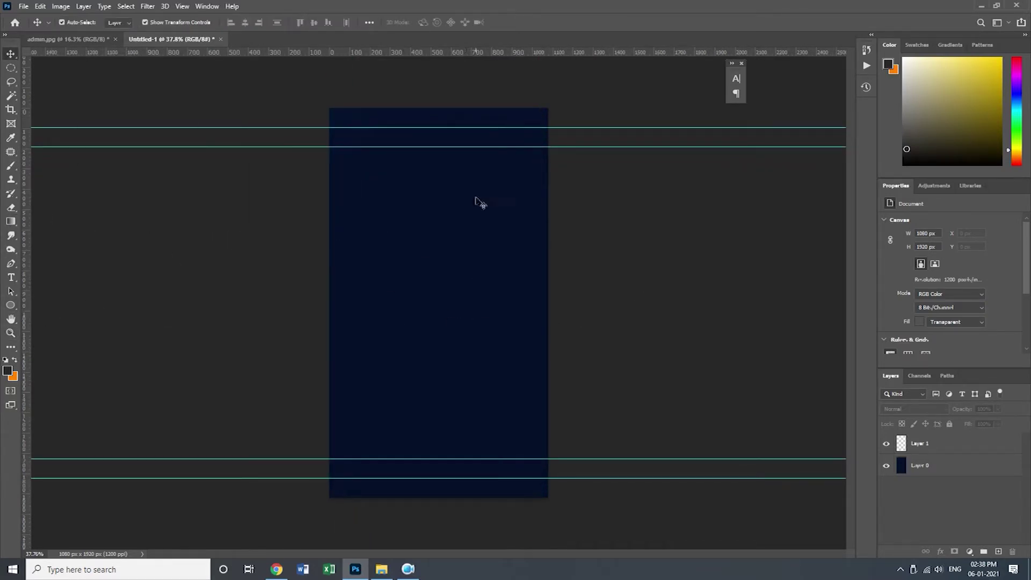
# Step: Undo the guide removals and the earlier layer and fill edits back to the plain white background
pyautogui.hotkey('ctrl', 'z')
pyautogui.hotkey('ctrl', 'z')
pyautogui.hotkey('ctrl', 'z')
pyautogui.hotkey('ctrl', 'z')
pyautogui.hotkey('ctrl', 'z')
pyautogui.hotkey('ctrl', 'z')
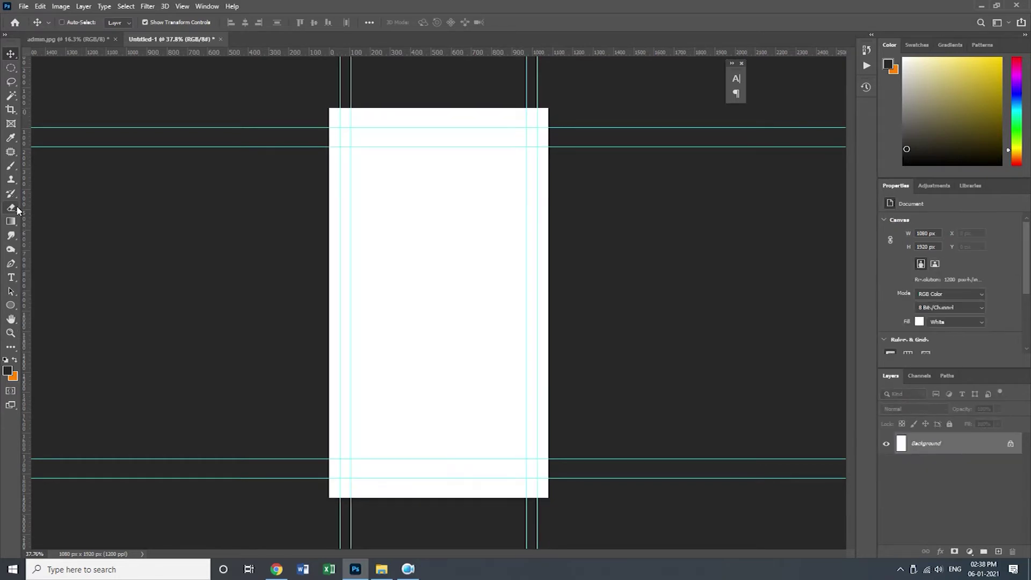
# Step: Try to fill the white background with the dark blue radial gradient, and undo it
pyautogui.click(10, 221)
pyautogui.moveTo(417, 140); pyautogui.dragTo(611, 572)
pyautogui.hotkey('ctrl', 'z')
# Step: Remove the four vertical guides from the white canvas
pyautogui.press('z')
pyautogui.scroll(-4, 477, 325)
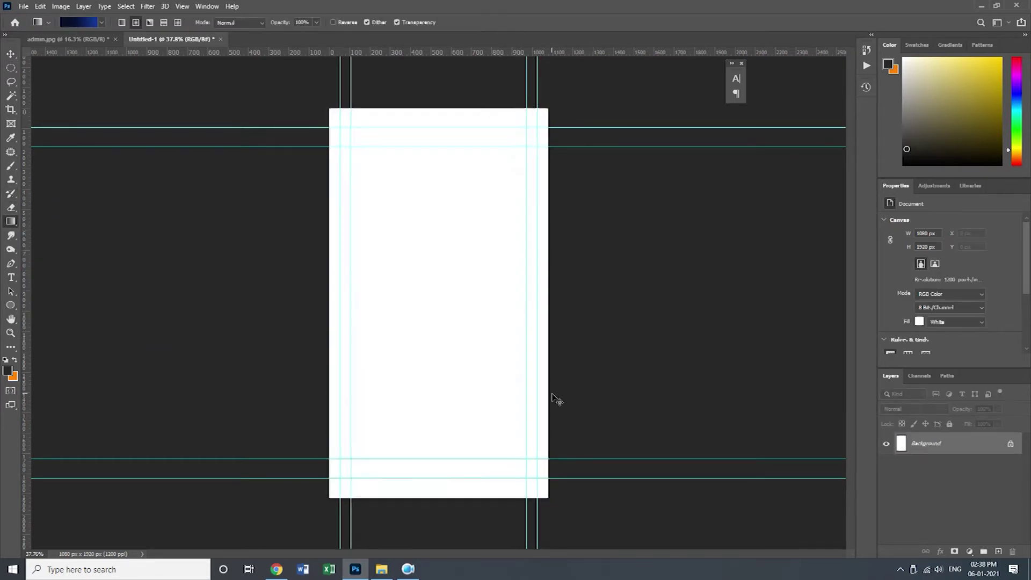
pyautogui.moveTo(477, 326); pyautogui.dragTo(520, 408)
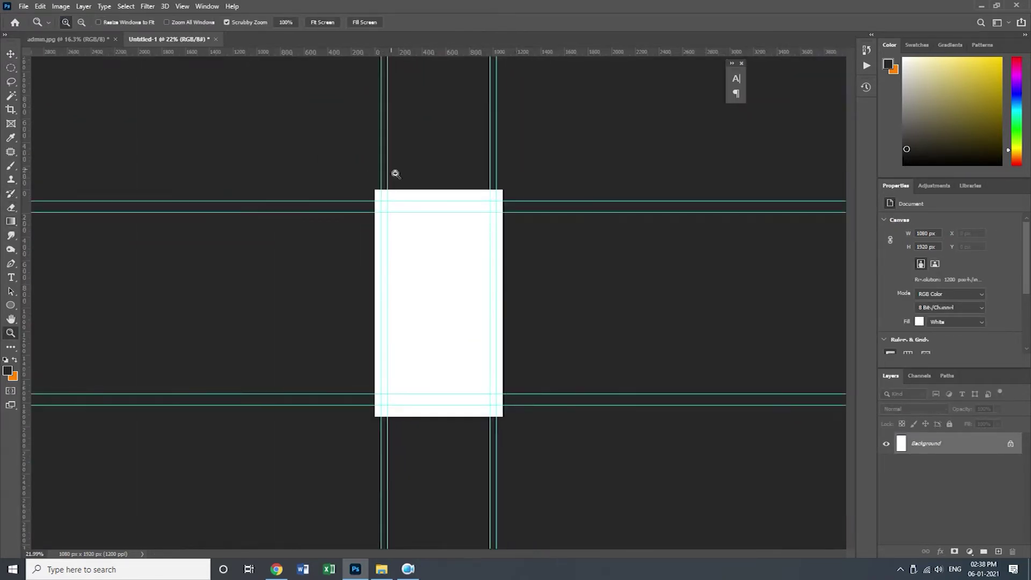
pyautogui.press('v')
pyautogui.moveTo(381, 254); pyautogui.dragTo(25, 261)
pyautogui.hotkey('ctrl', 'z')
pyautogui.hotkey('ctrl', 'z')
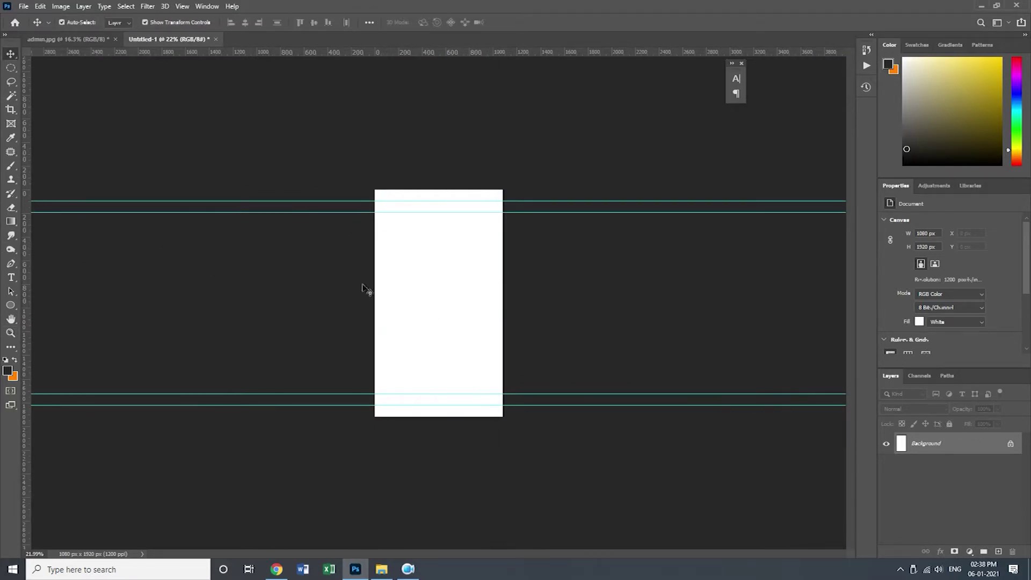
# Step: Remove the four horizontal guides from the canvas
pyautogui.hotkey('ctrl', 'z')
pyautogui.hotkey('ctrl', 'z')
pyautogui.hotkey('ctrl', 'z')
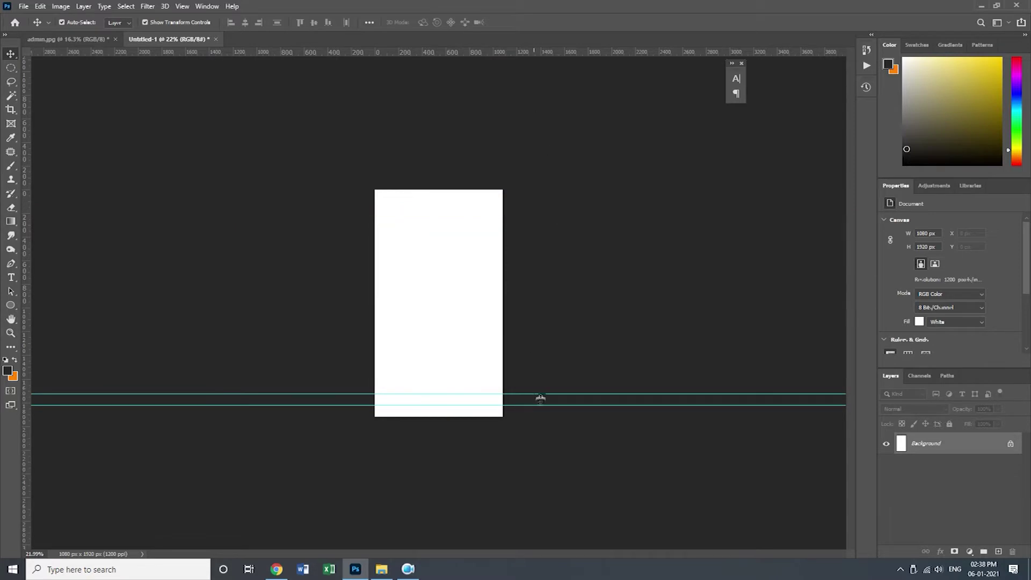
pyautogui.hotkey('ctrl', 'z')
# Step: Fill the background with the dark blue radial gradient from the centre outward and enlarge that layer to about 1580 × 2809 px
pyautogui.click(11, 221)
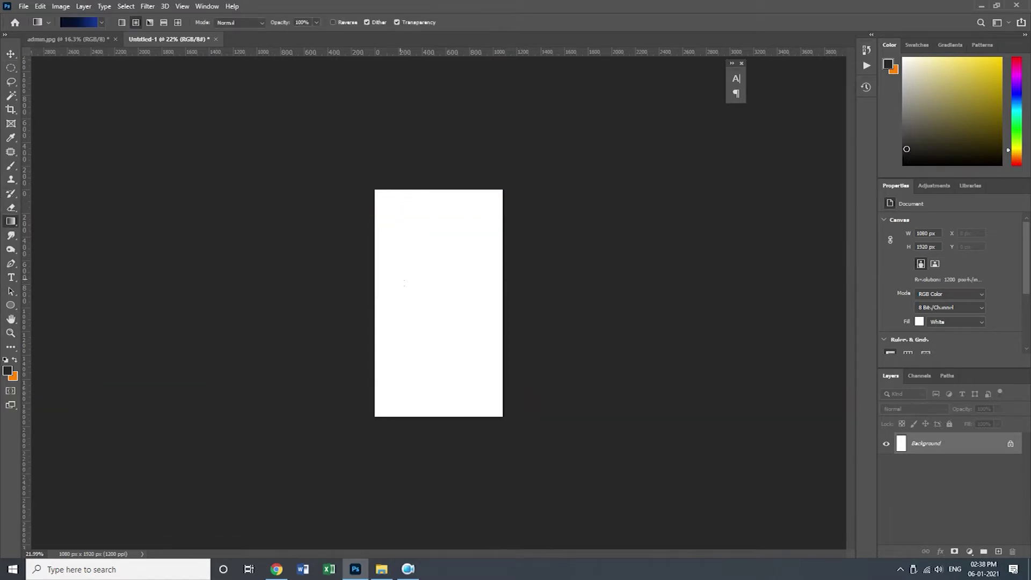
pyautogui.moveTo(446, 303); pyautogui.dragTo(597, 478)
pyautogui.click(11, 54)
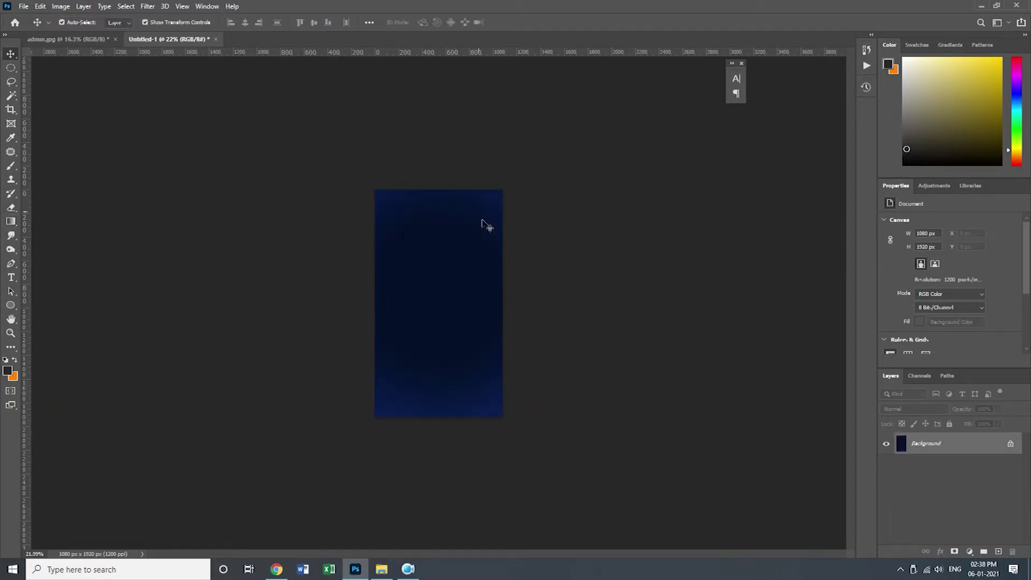
pyautogui.hotkey('ctrl', 't')
pyautogui.moveTo(439, 191); pyautogui.dragTo(439, 114)
pyautogui.moveTo(438, 417); pyautogui.dragTo(438, 446)
pyautogui.press('Return')
pyautogui.moveTo(457, 332); pyautogui.dragTo(458, 315)
# Step: Flip the gradient layer vertically and reposition it so its lighter blue area lies along the canvas's upper edge
pyautogui.hotkey('ctrl', 't')
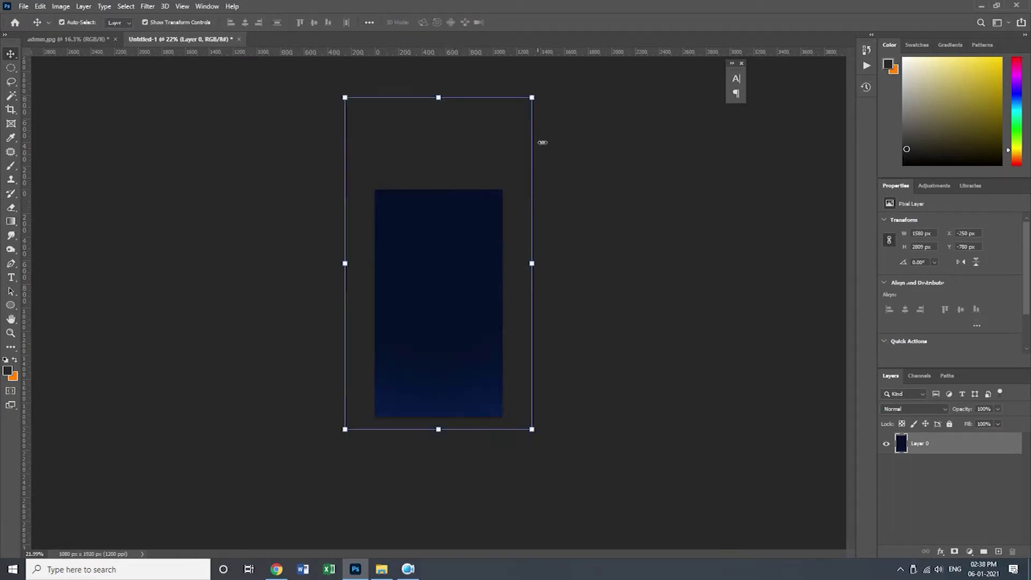
pyautogui.rightClick(431, 217)
pyautogui.click(485, 402)
pyautogui.rightClick(457, 289)
pyautogui.click(508, 478)
pyautogui.moveTo(457, 305); pyautogui.dragTo(428, 392)
pyautogui.press('Return')
pyautogui.click(621, 292)
# Step: Add a new layer, draw a circle about 335 px wide in the canvas's upper area and recolour its fill with a recently used swatch
pyautogui.hotkey('ctrl', 'space')
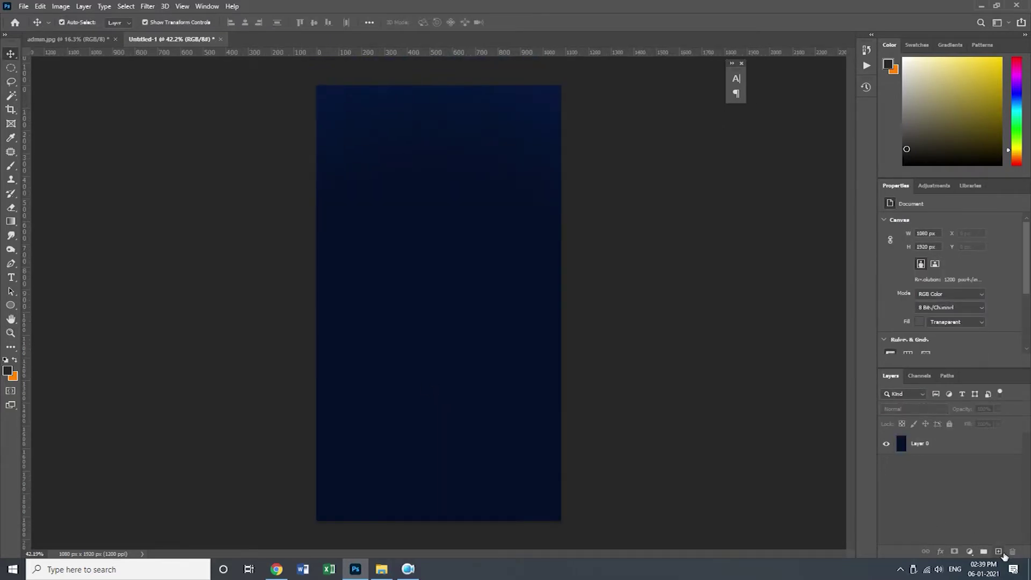
pyautogui.click(1000, 552)
pyautogui.click(10, 304)
pyautogui.scroll(3, 413, 142)
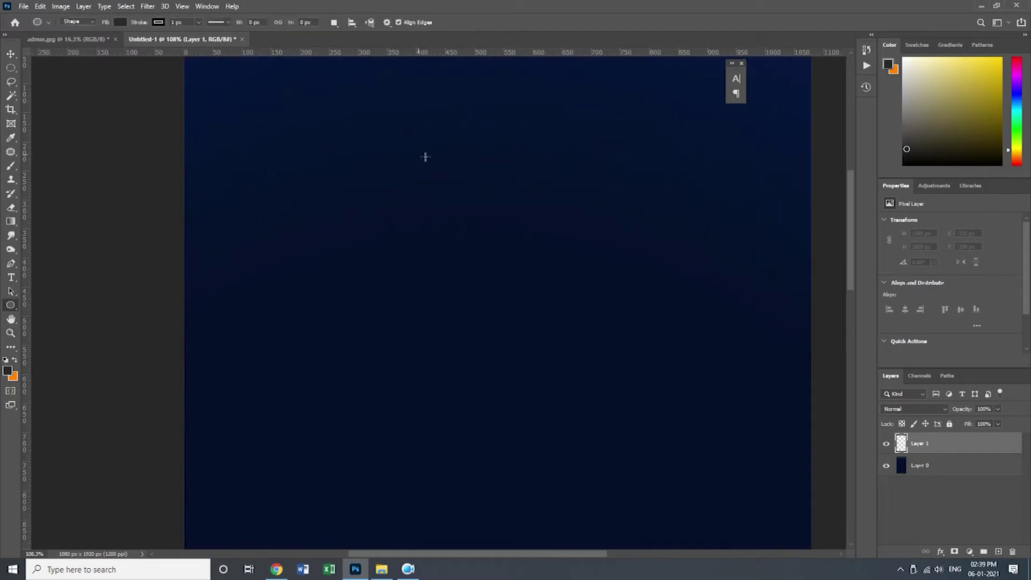
pyautogui.moveTo(447, 108); pyautogui.dragTo(636, 296)
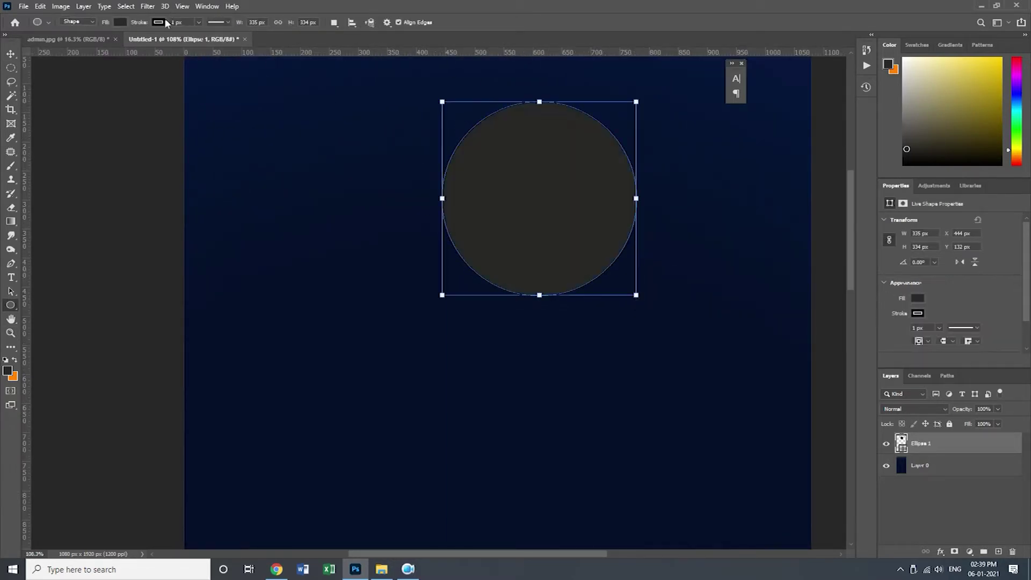
pyautogui.click(120, 22)
pyautogui.click(59, 79)
# Step: Copy the portrait from admin.jpg into the Untitled-1 document above the circle and scale it down
pyautogui.click(12, 55)
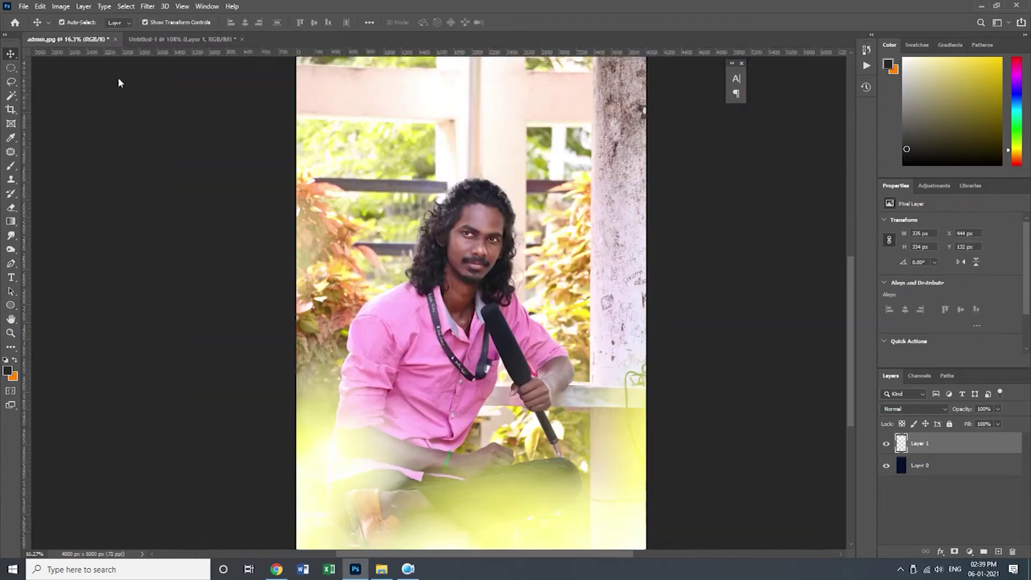
pyautogui.moveTo(118, 76); pyautogui.dragTo(583, 233)
pyautogui.press('z')
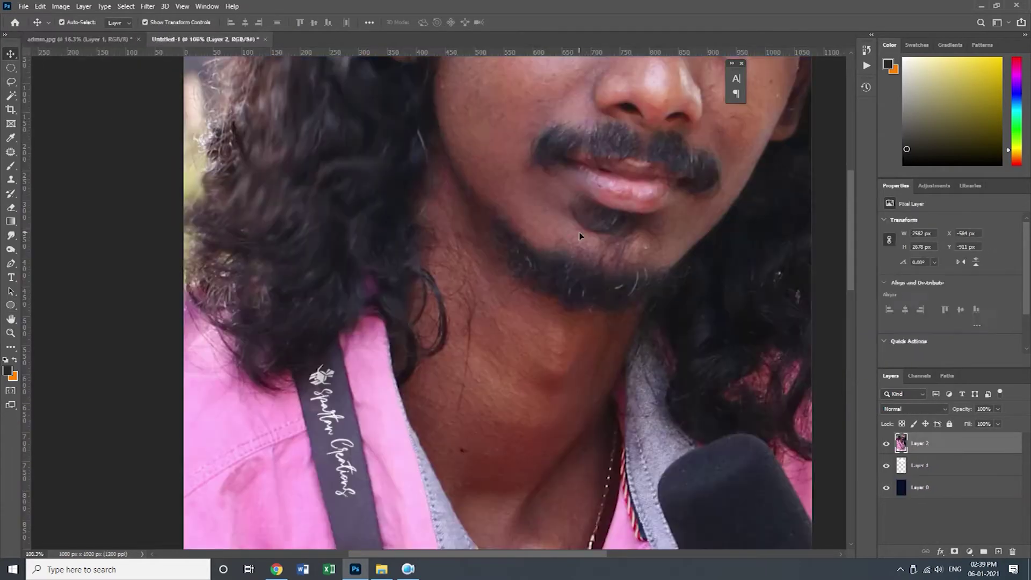
pyautogui.moveTo(650, 259); pyautogui.dragTo(576, 282)
pyautogui.press('v')
pyautogui.moveTo(622, 69); pyautogui.dragTo(416, 281)
pyautogui.moveTo(370, 326); pyautogui.dragTo(520, 184)
pyautogui.press('Return')
# Step: Scale and position the portrait so it just covers the circle, and clip it to the circle layer
pyautogui.press('z')
pyautogui.press('v')
pyautogui.moveTo(668, 331); pyautogui.dragTo(474, 398)
pyautogui.press('Return')
pyautogui.press('z')
pyautogui.press('v')
pyautogui.moveTo(439, 246); pyautogui.dragTo(447, 161)
pyautogui.moveTo(471, 470); pyautogui.dragTo(450, 529)
pyautogui.press('Return')
pyautogui.rightClick(998, 454)
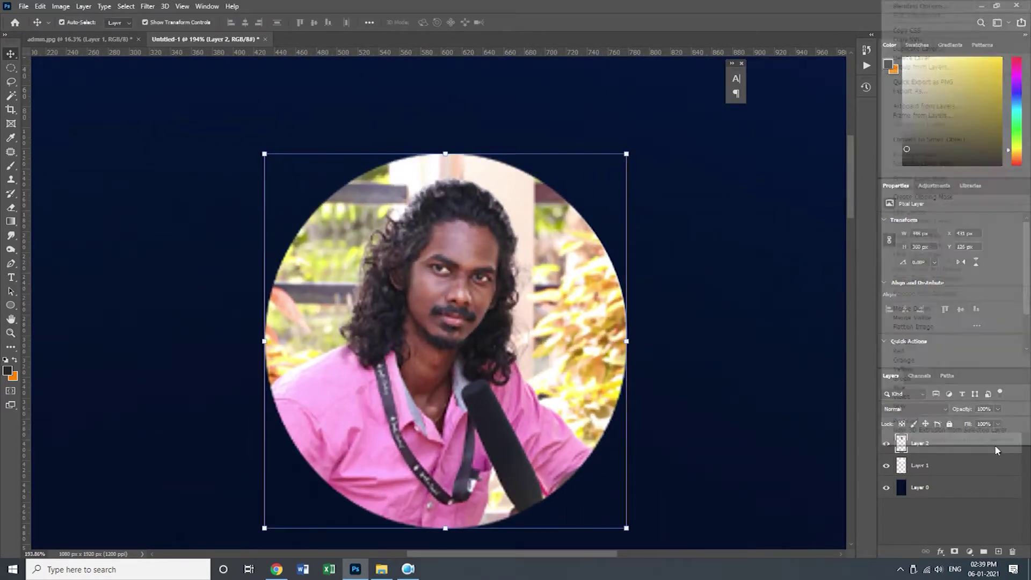
pyautogui.click(926, 204)
# Step: Give the circle layer a drop shadow and a thin white stroke
pyautogui.doubleClick(961, 465)
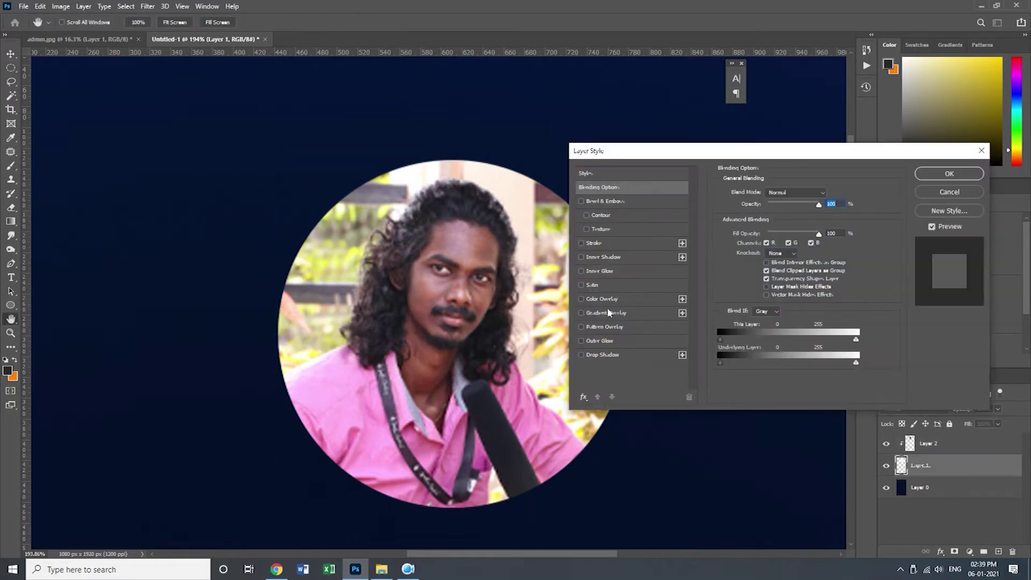
pyautogui.click(581, 355)
pyautogui.click(581, 243)
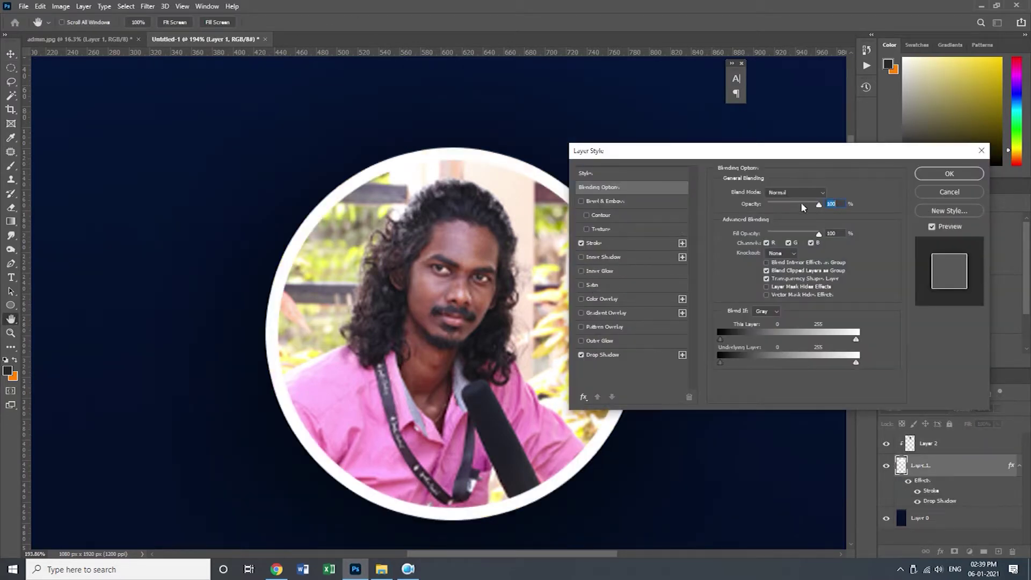
pyautogui.click(616, 246)
pyautogui.moveTo(760, 195); pyautogui.dragTo(761, 197)
pyautogui.click(954, 174)
# Step: Select the portrait and circle layers together and centre them horizontally in the canvas's upper part
pyautogui.click(937, 519)
pyautogui.moveTo(563, 387); pyautogui.dragTo(524, 388)
pyautogui.scroll(-2, 548, 408)
pyautogui.moveTo(573, 451); pyautogui.dragTo(524, 456)
pyautogui.click(950, 468)
pyautogui.keyDown('ctrl'); pyautogui.click(958, 446); pyautogui.keyUp('ctrl')
pyautogui.moveTo(461, 184); pyautogui.dragTo(450, 192)
pyautogui.click(540, 209)
# Step: Add the profile name as white 6 pt text in the PRIMETIME font below the portrait
pyautogui.moveTo(455, 247); pyautogui.dragTo(481, 285)
pyautogui.press('t')
pyautogui.click(427, 296)
pyautogui.moveTo(257, 23); pyautogui.dragTo(249, 25)
pyautogui.click(155, 25)
pyautogui.click(156, 24)
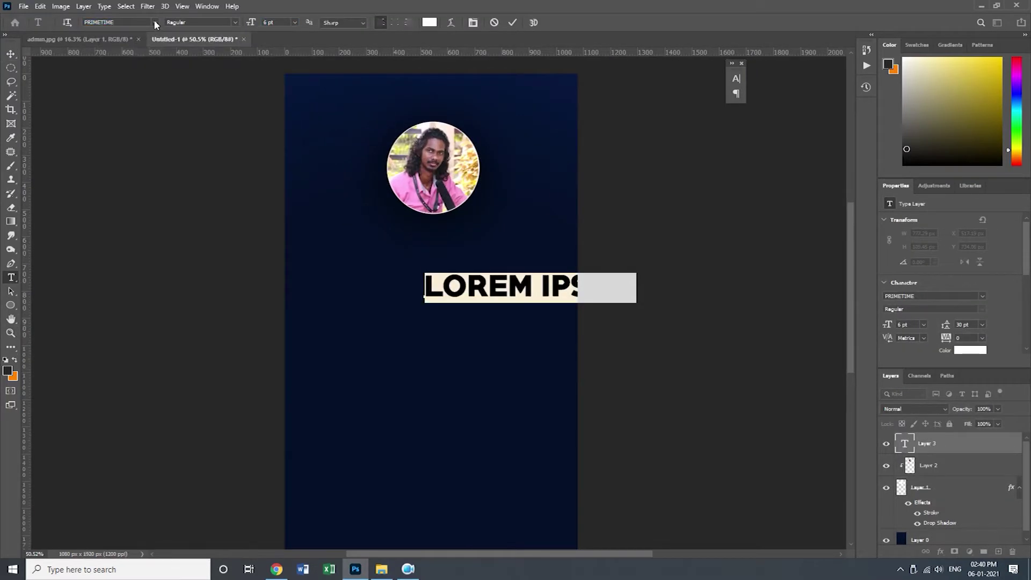
pyautogui.write('SPARTAN')
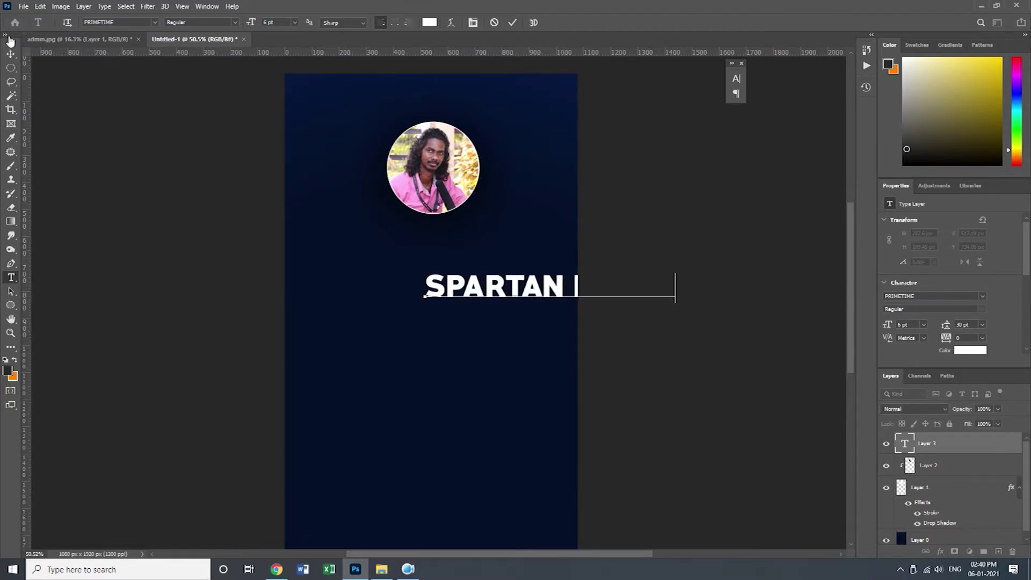
# Step: Scale the name text down and centre it directly beneath the portrait
pyautogui.click(10, 54)
pyautogui.moveTo(466, 283); pyautogui.dragTo(372, 243)
pyautogui.moveTo(577, 236); pyautogui.dragTo(408, 251)
pyautogui.moveTo(399, 255); pyautogui.dragTo(458, 231)
pyautogui.press('Return')
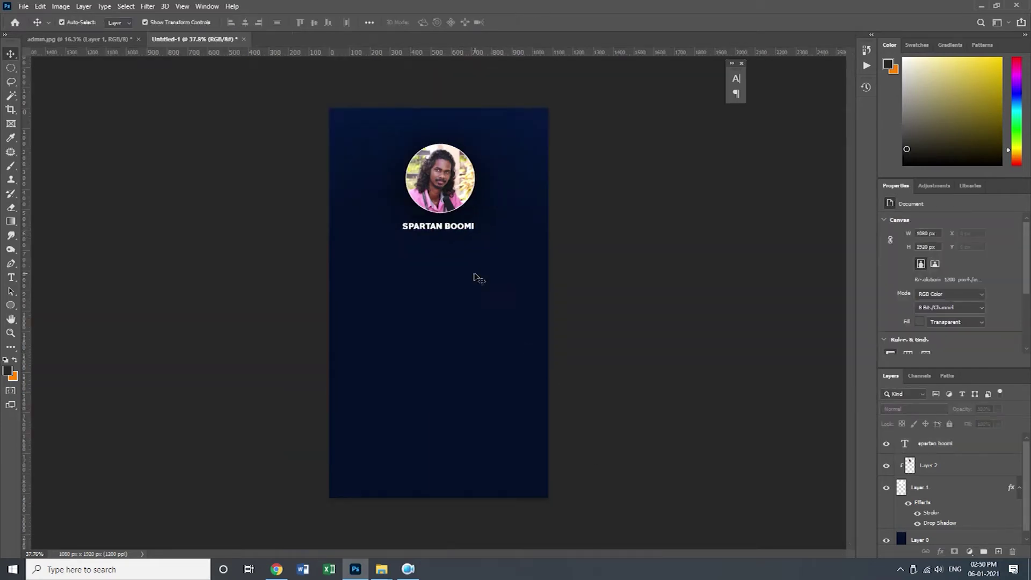
# Step: Draw a rounded rectangle about 848 × 220 px beneath the name
pyautogui.scroll(3, 477, 279)
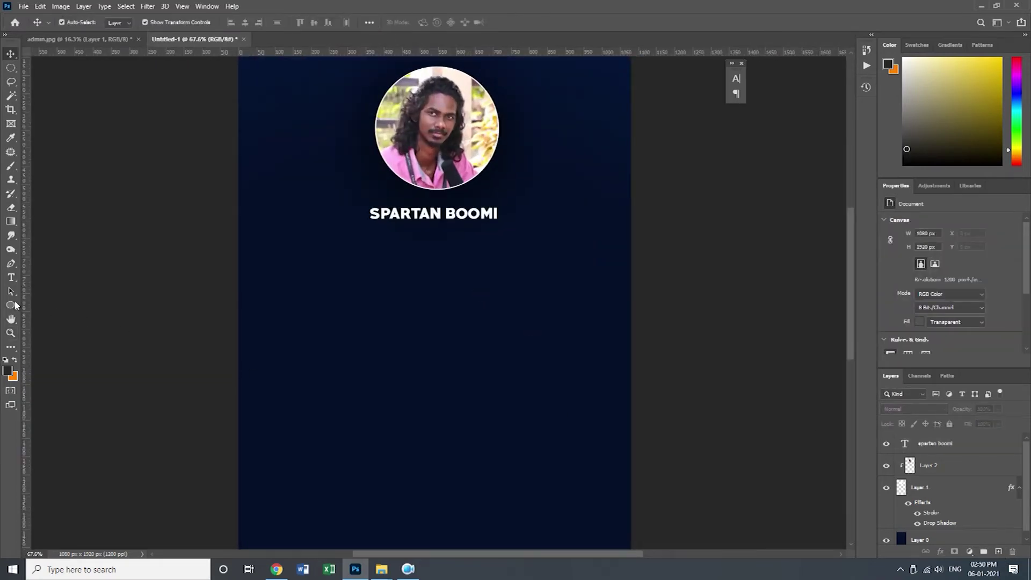
pyautogui.rightClick(16, 305)
pyautogui.click(54, 316)
pyautogui.moveTo(279, 240); pyautogui.dragTo(586, 319)
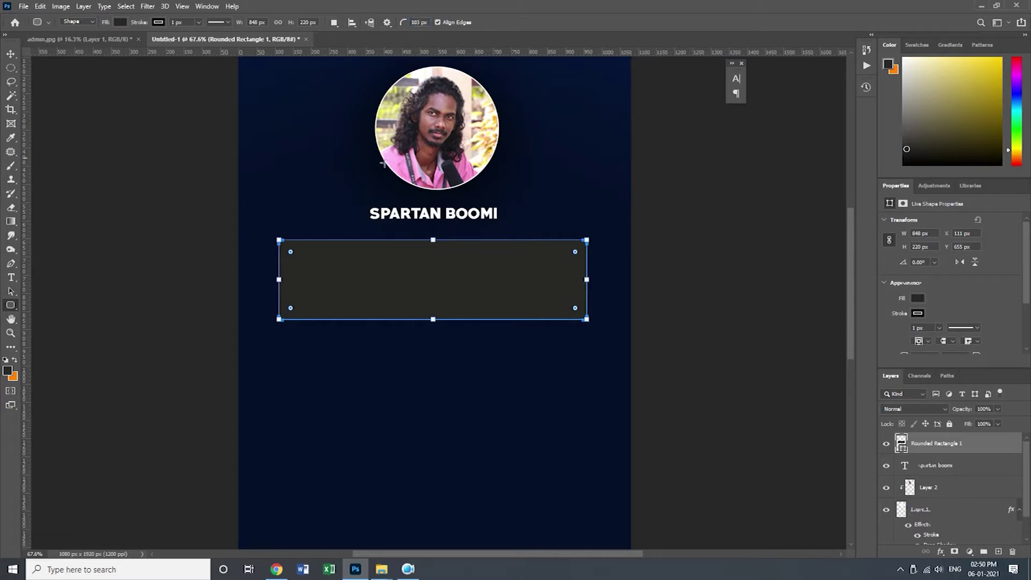
# Step: Remove the rounded rectangle's stroke and increase its corner rounding
pyautogui.click(119, 22)
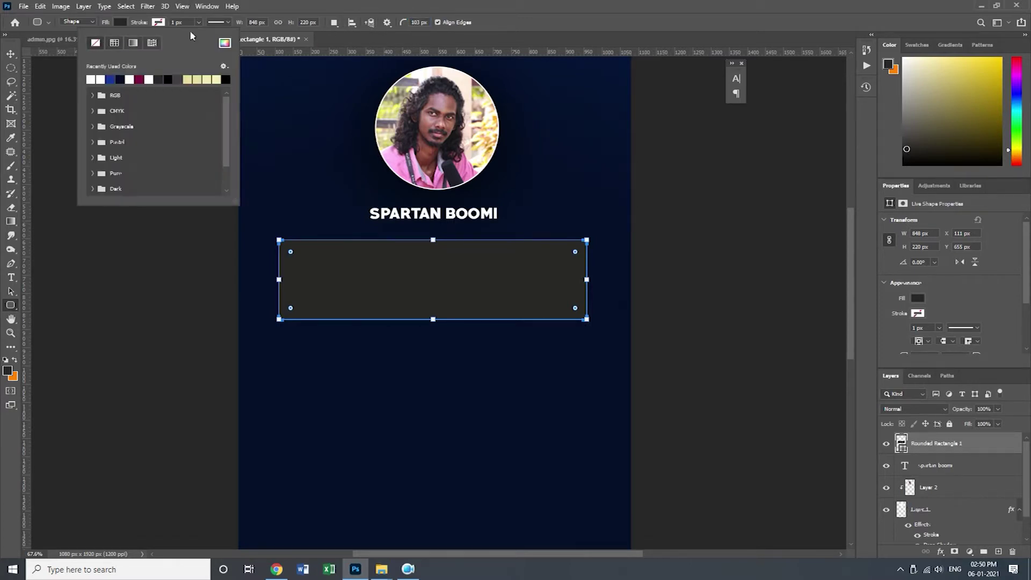
pyautogui.click(272, 22)
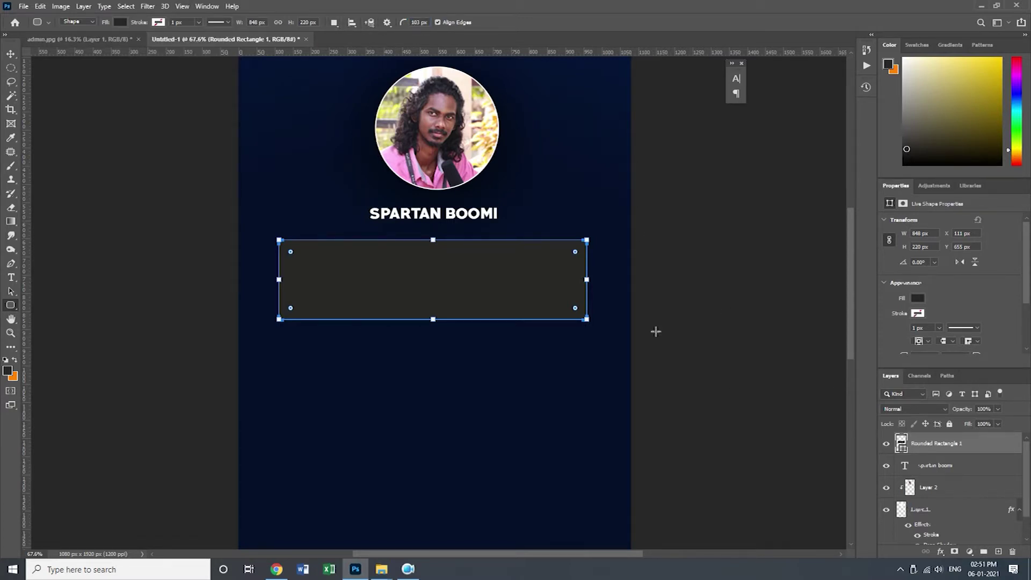
pyautogui.moveTo(579, 256); pyautogui.dragTo(568, 260)
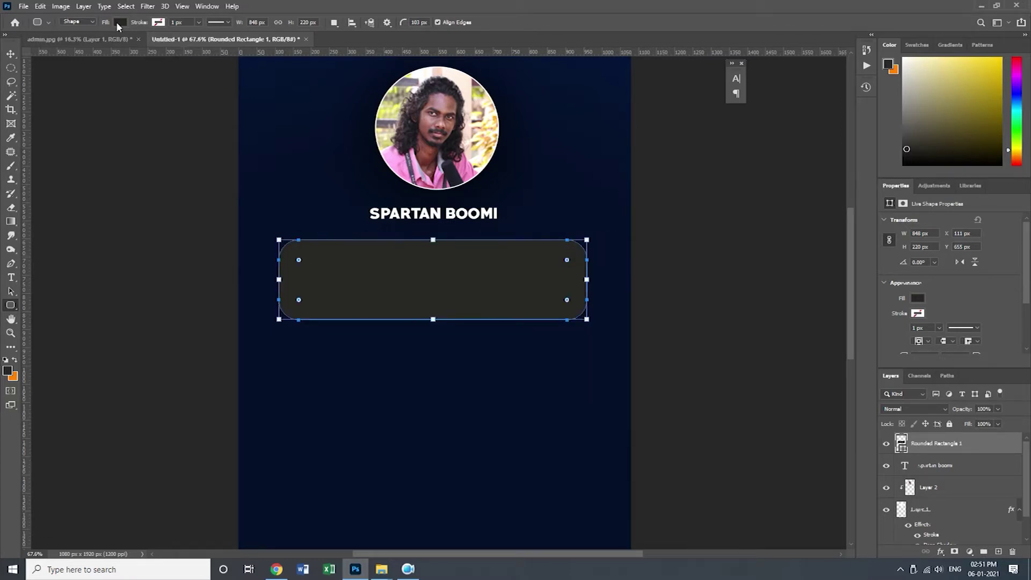
# Step: Set the rounded rectangle's fill to the dark blue 081936
pyautogui.click(120, 23)
pyautogui.click(186, 43)
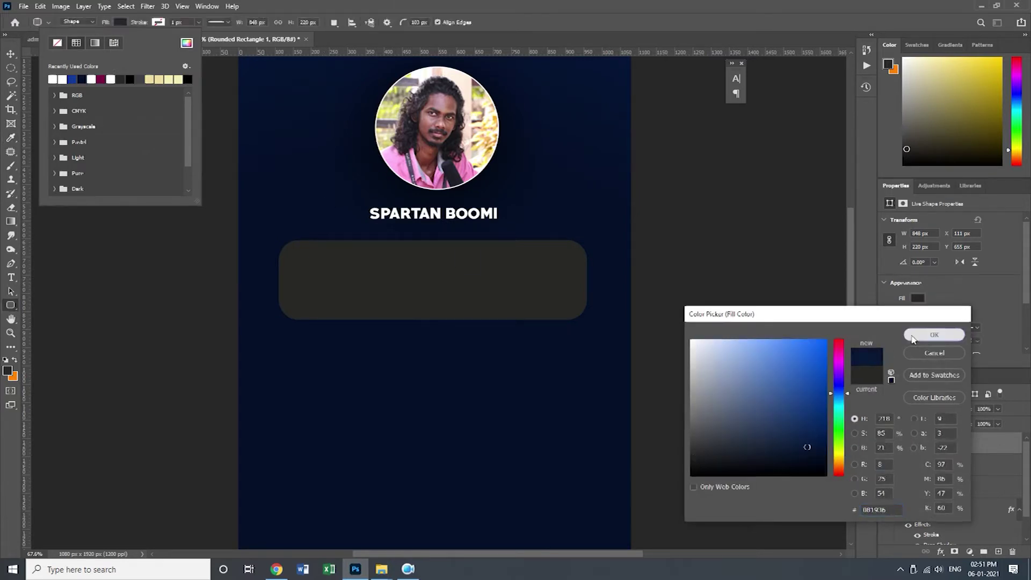
pyautogui.click(935, 335)
pyautogui.click(450, 195)
pyautogui.click(522, 273)
pyautogui.click(661, 241)
# Step: Set the fill of the small white-outlined circle inside the rounded rectangle to none
pyautogui.press('z')
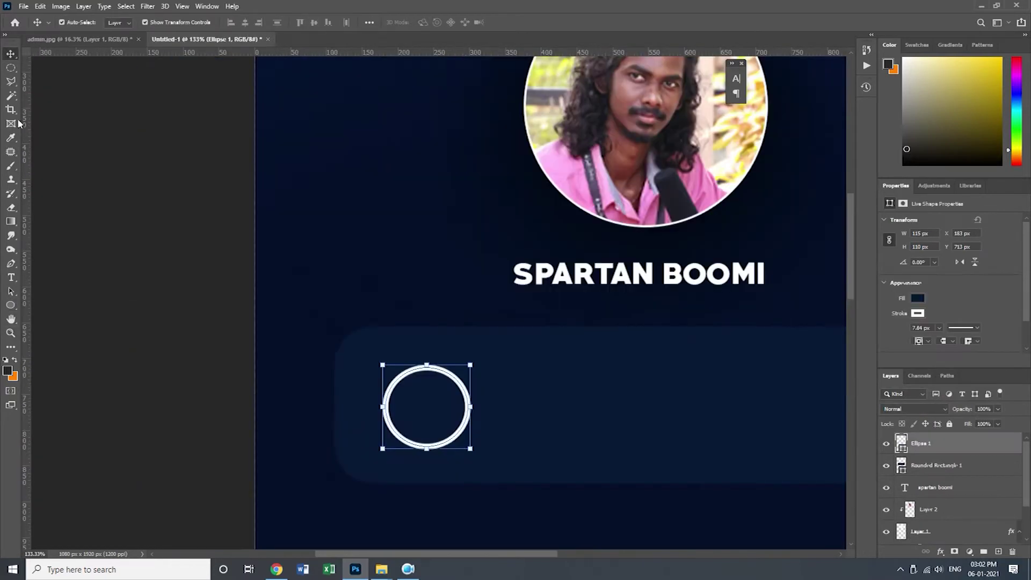
pyautogui.click(120, 24)
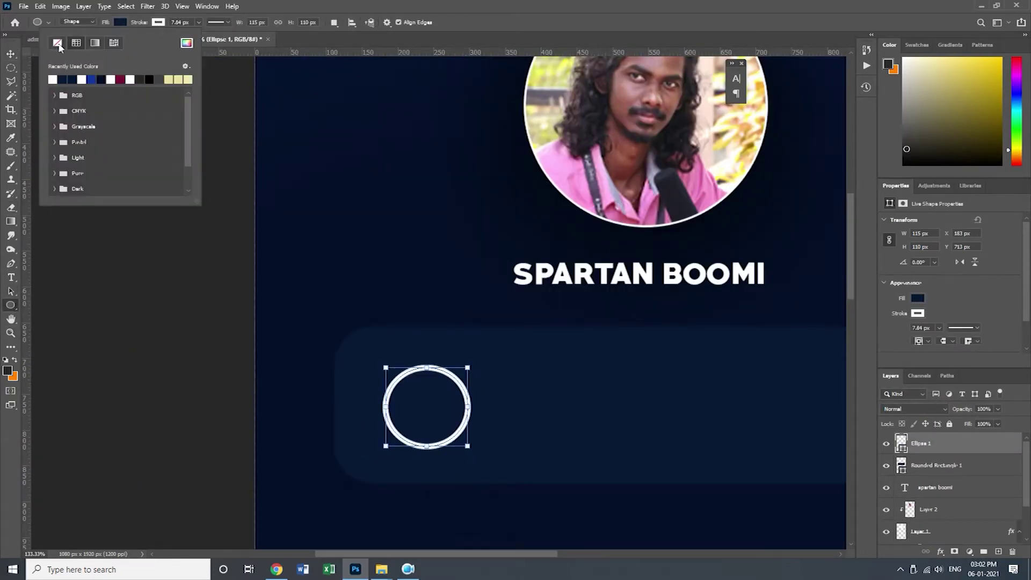
pyautogui.press('v')
pyautogui.click(376, 360)
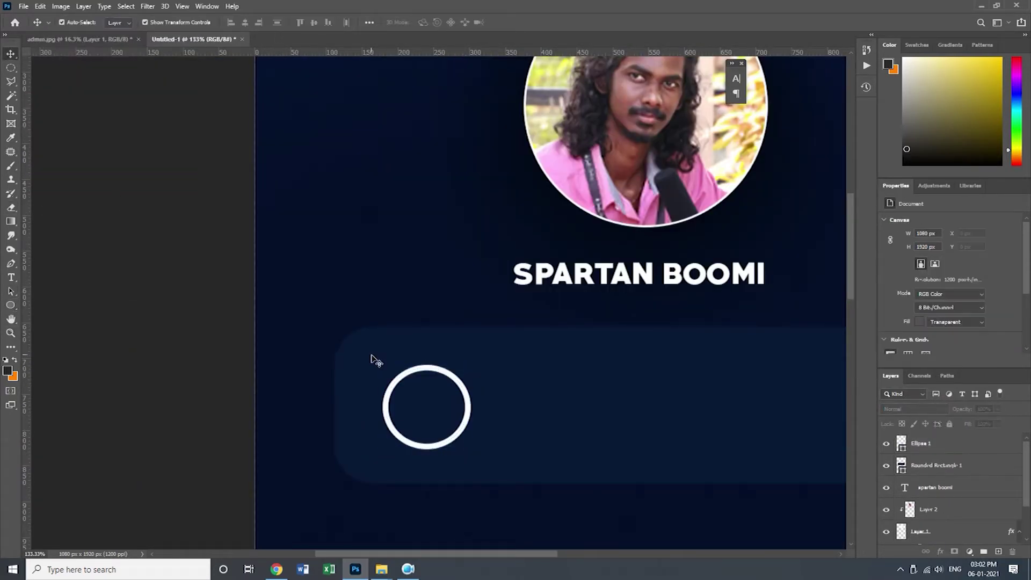
# Step: Duplicate the white ring twice and space the three rings evenly across the rounded rectangle
pyautogui.moveTo(424, 371); pyautogui.dragTo(643, 369)
pyautogui.moveTo(720, 380); pyautogui.dragTo(442, 352)
pyautogui.moveTo(369, 347); pyautogui.dragTo(345, 346)
pyautogui.click(621, 237)
pyautogui.moveTo(190, 352); pyautogui.dragTo(392, 347)
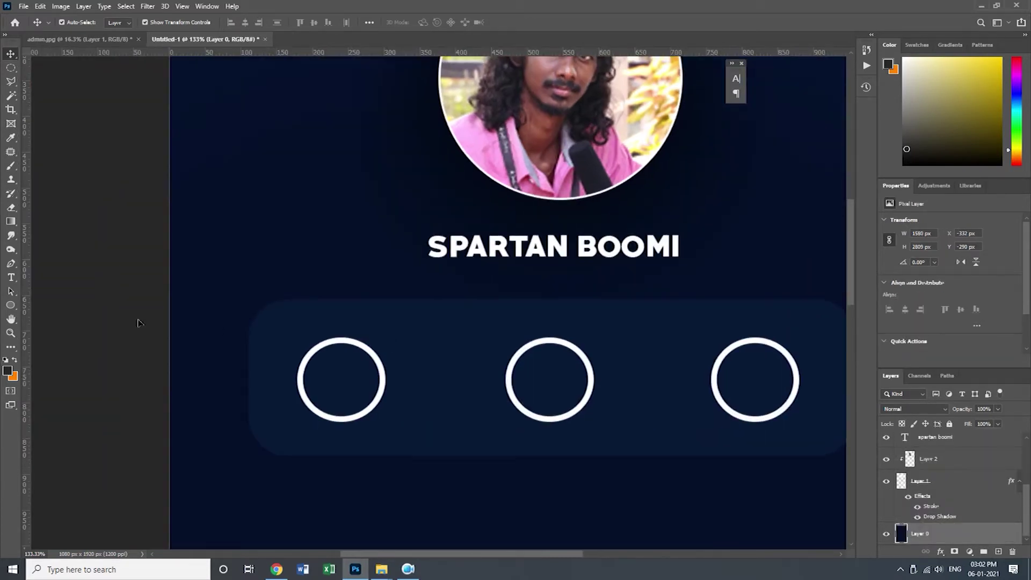
# Step: Rasterize the layers of all three white rings
pyautogui.click(372, 354)
pyautogui.rightClick(949, 449)
pyautogui.click(822, 267)
pyautogui.click(594, 383)
pyautogui.rightClick(926, 445)
pyautogui.click(804, 267)
pyautogui.click(796, 370)
pyautogui.rightClick(893, 444)
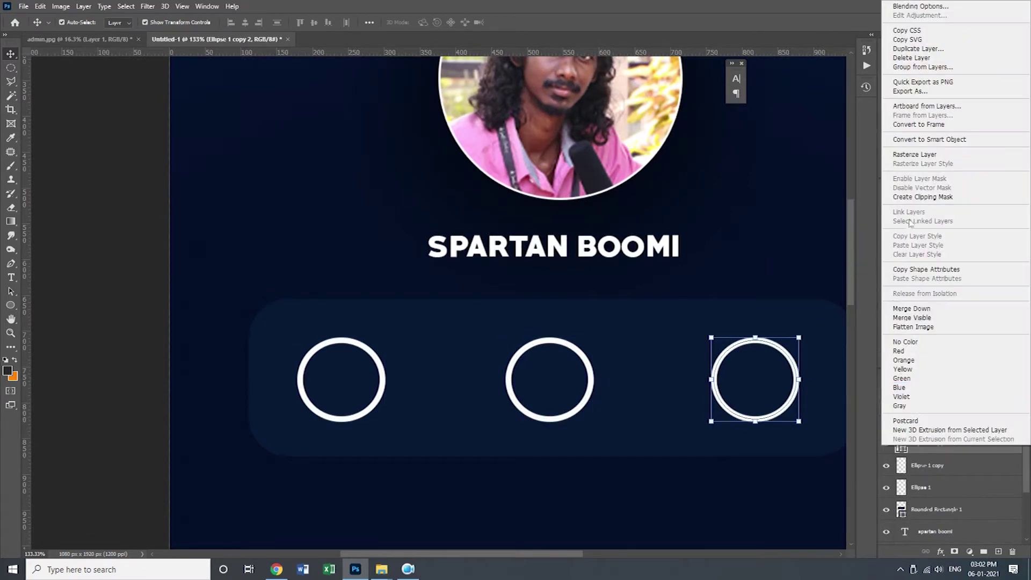
pyautogui.click(933, 156)
# Step: Cut the upper-left arc out of the rightmost ring using a Polygonal Lasso selection
pyautogui.click(10, 82)
pyautogui.moveTo(674, 431); pyautogui.dragTo(392, 402)
pyautogui.moveTo(462, 395); pyautogui.dragTo(502, 375)
pyautogui.press('l')
pyautogui.click(374, 350)
pyautogui.click(452, 254)
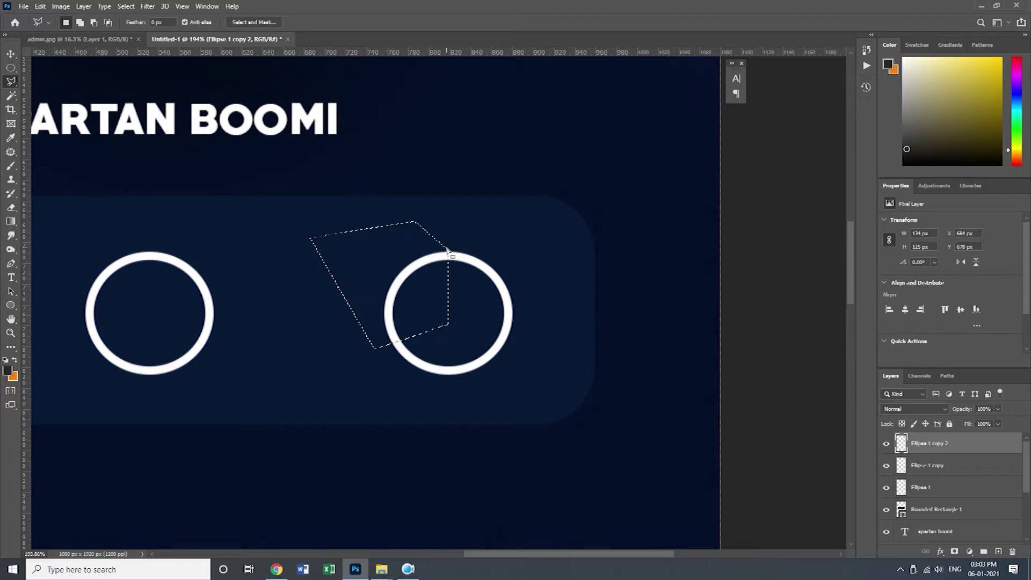
pyautogui.press('Delete')
pyautogui.press('m')
pyautogui.hotkey('ctrl', 'd')
# Step: Cut the left half out of the middle ring using a Polygonal Lasso selection
pyautogui.moveTo(276, 326); pyautogui.dragTo(564, 438)
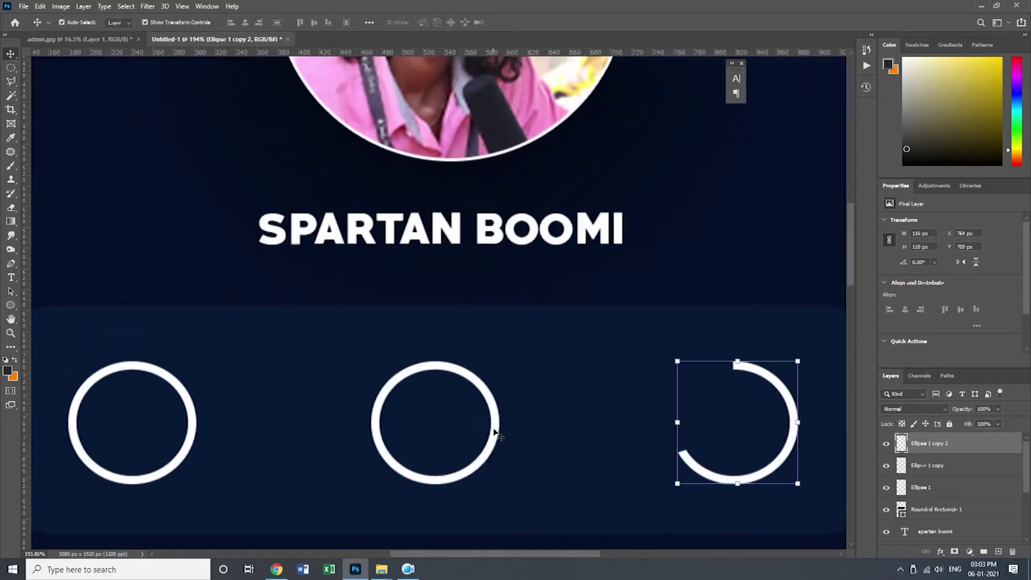
pyautogui.keyDown('ctrl'); pyautogui.click(495, 431); pyautogui.keyUp('ctrl')
pyautogui.press('l')
pyautogui.click(435, 347)
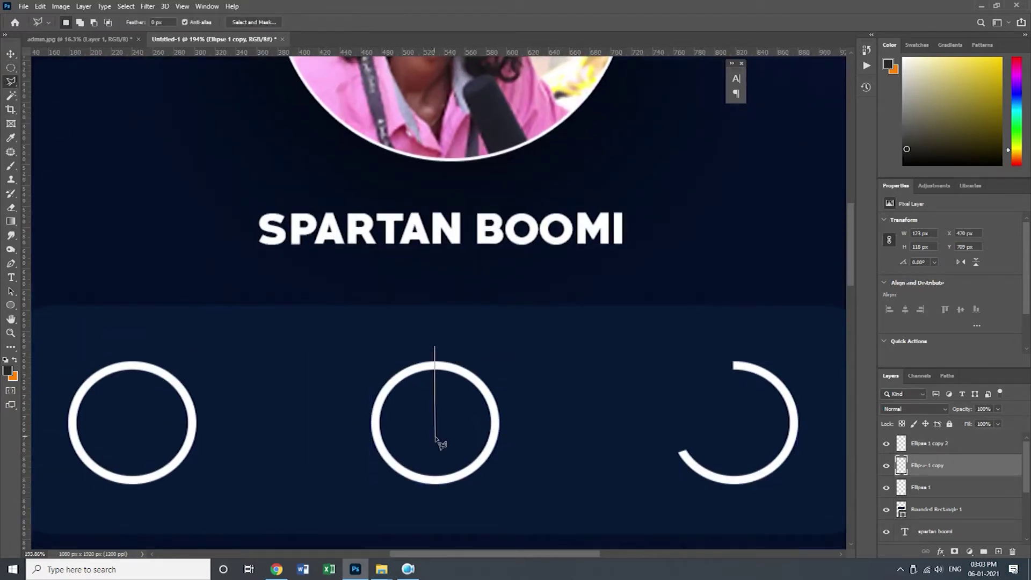
pyautogui.click(276, 408)
pyautogui.click(360, 321)
pyautogui.click(435, 347)
pyautogui.press('Delete')
pyautogui.hotkey('ctrl', 'd')
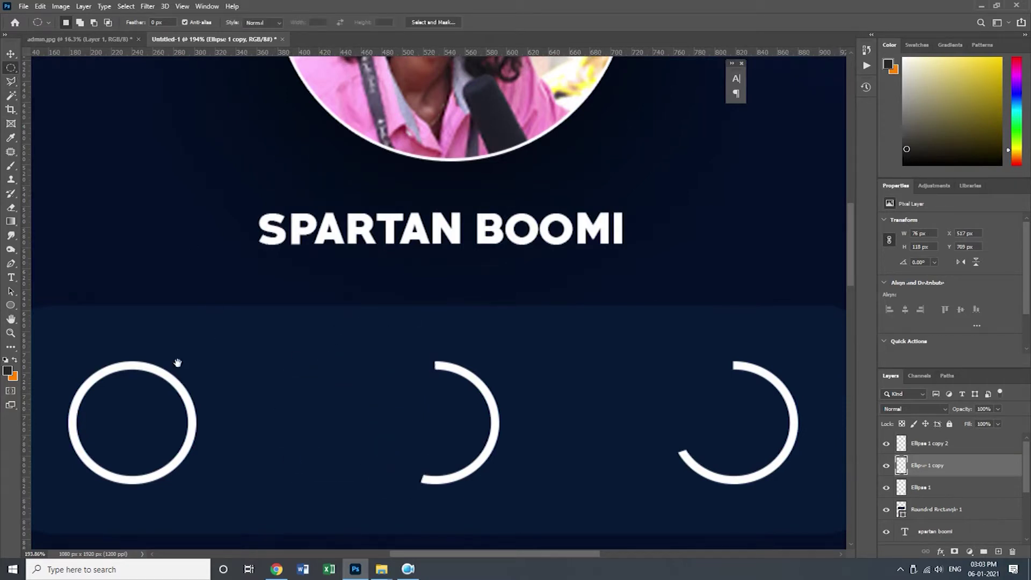
# Step: Cut the upper-left arc out of the leftmost ring using a Polygonal Lasso selection, then deselect
pyautogui.moveTo(184, 357); pyautogui.dragTo(421, 357)
pyautogui.press('v')
pyautogui.click(396, 356)
pyautogui.click(11, 82)
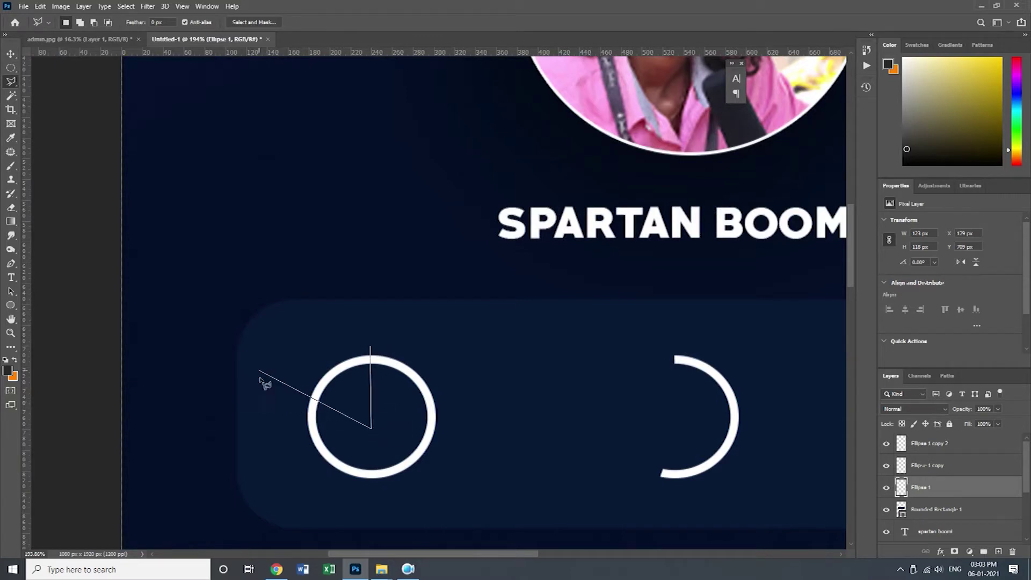
pyautogui.click(361, 548)
pyautogui.click(210, 443)
pyautogui.click(372, 348)
pyautogui.press('Delete')
pyautogui.hotkey('ctrl', 'd')
pyautogui.press('m')
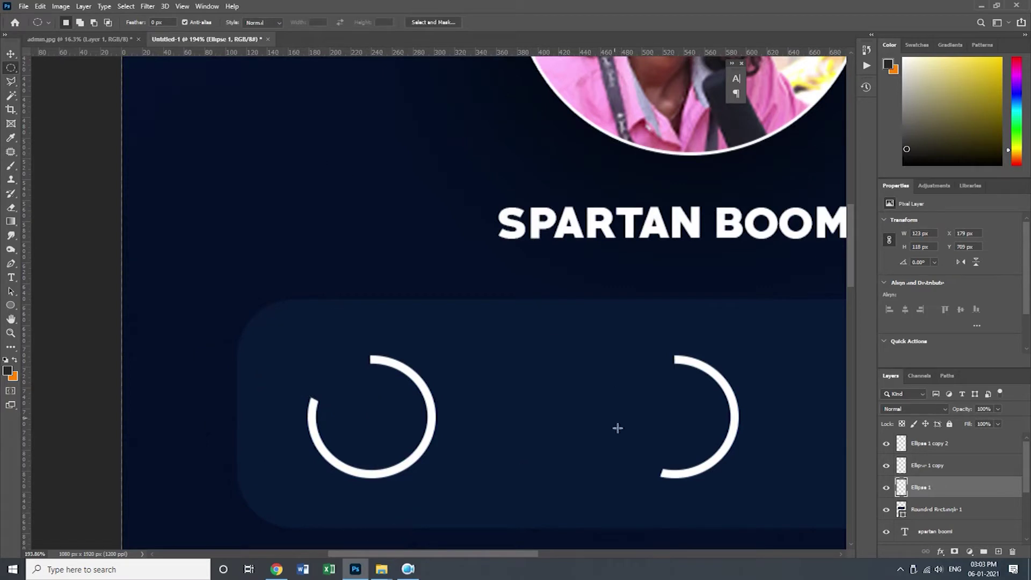
pyautogui.scroll(-5, 554, 440)
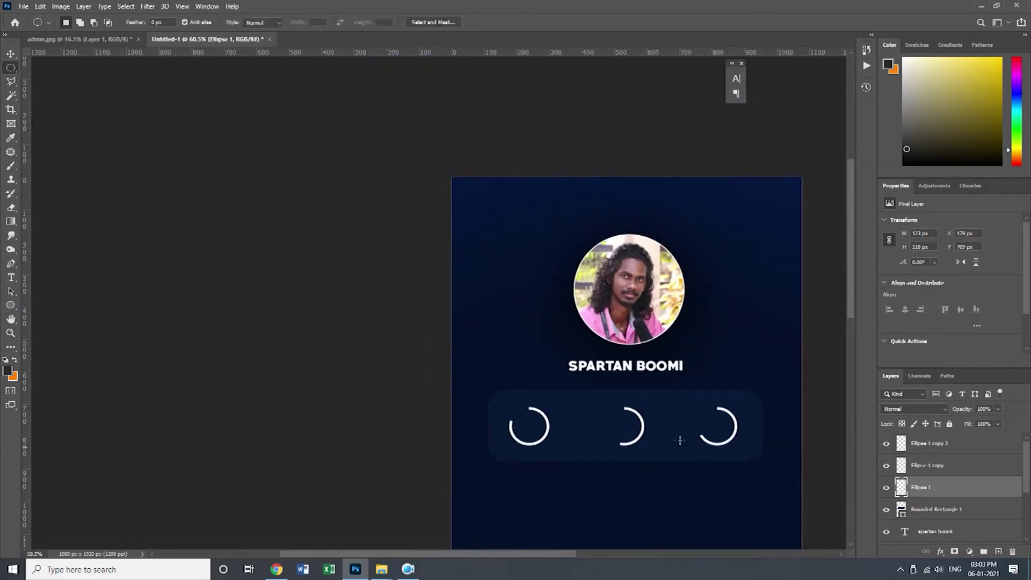
# Step: Add a Gradient Overlay to the leftmost ring and set the gradient's start colour to blue with hue 193°
pyautogui.scroll(3, 700, 461)
pyautogui.press('v')
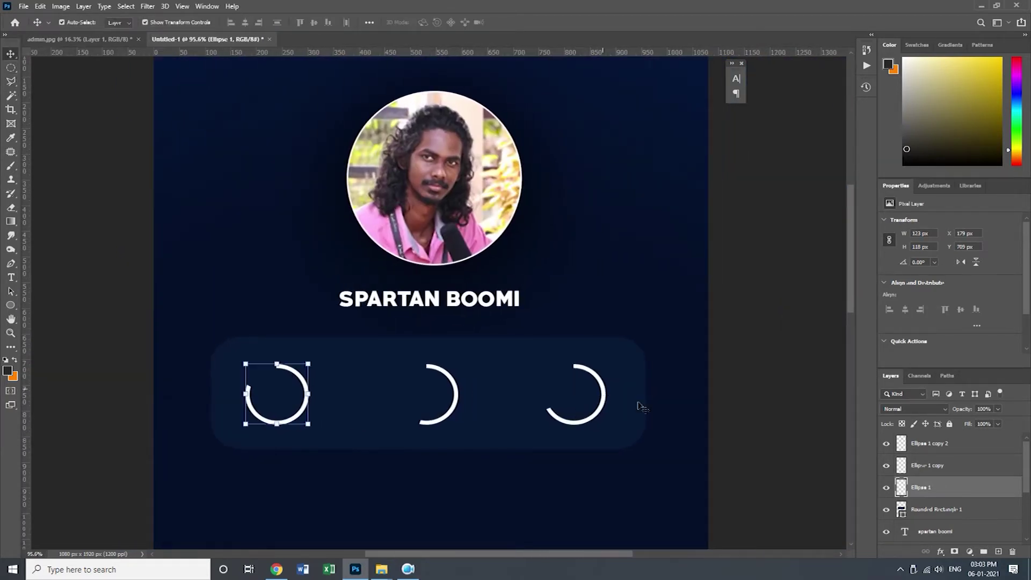
pyautogui.doubleClick(1017, 494)
pyautogui.click(613, 312)
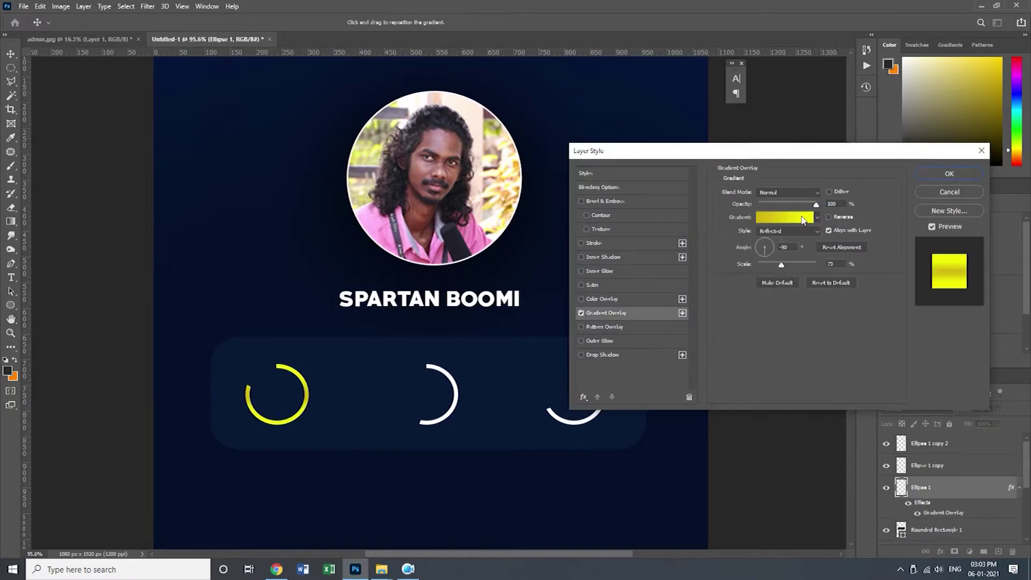
pyautogui.click(785, 217)
pyautogui.click(719, 301)
pyautogui.doubleClick(720, 300)
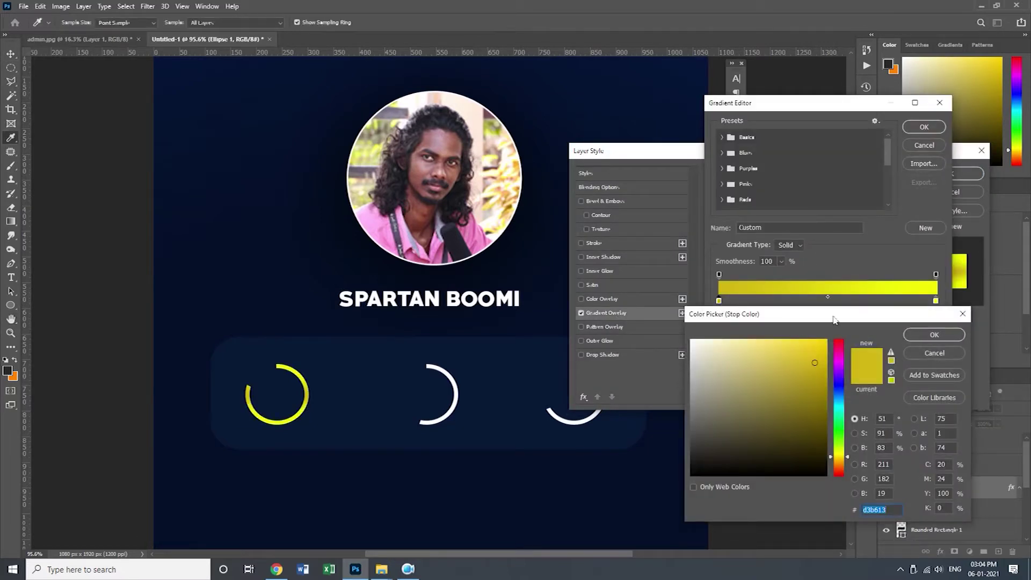
pyautogui.click(840, 404)
pyautogui.click(935, 335)
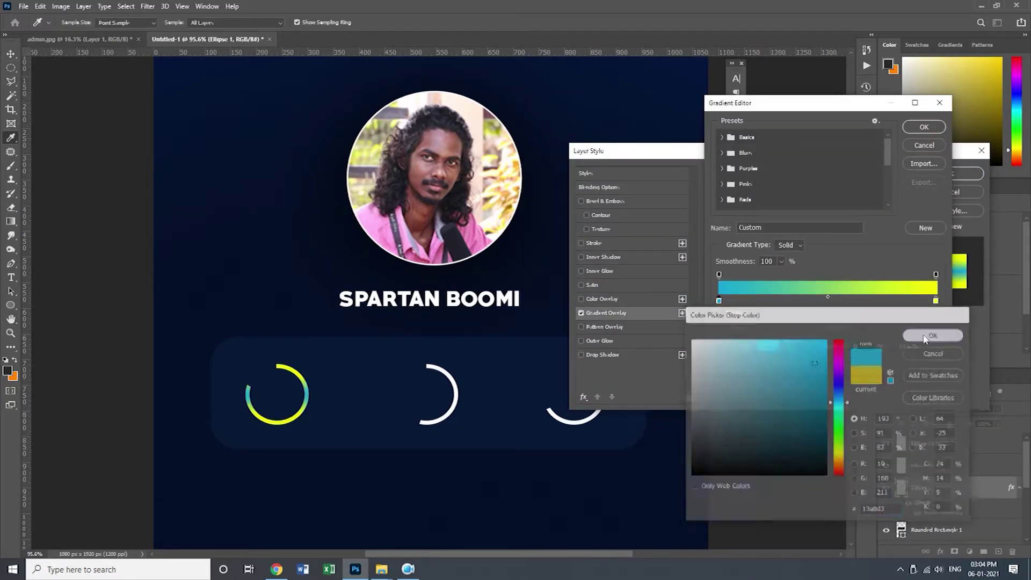
# Step: Set the end colour of the leftmost ring's gradient to 00ffcc and accept the gradient
pyautogui.doubleClick(936, 301)
pyautogui.write('00ffcc')
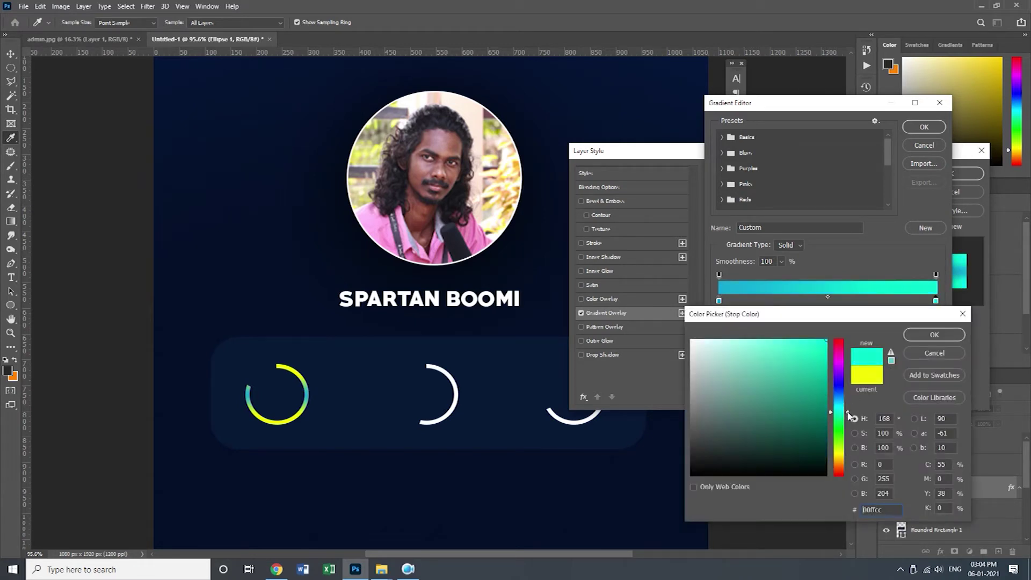
pyautogui.click(925, 336)
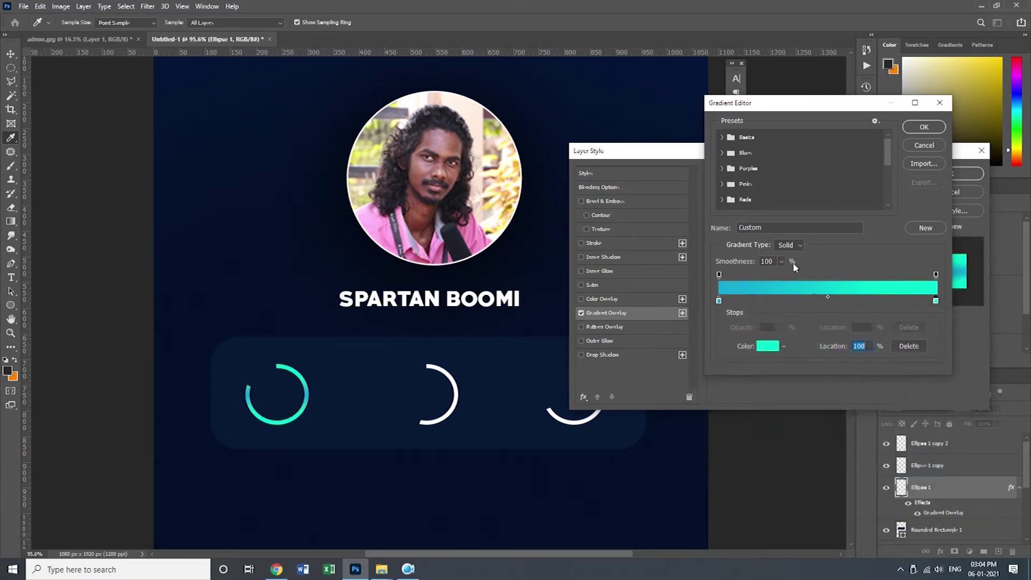
pyautogui.click(923, 129)
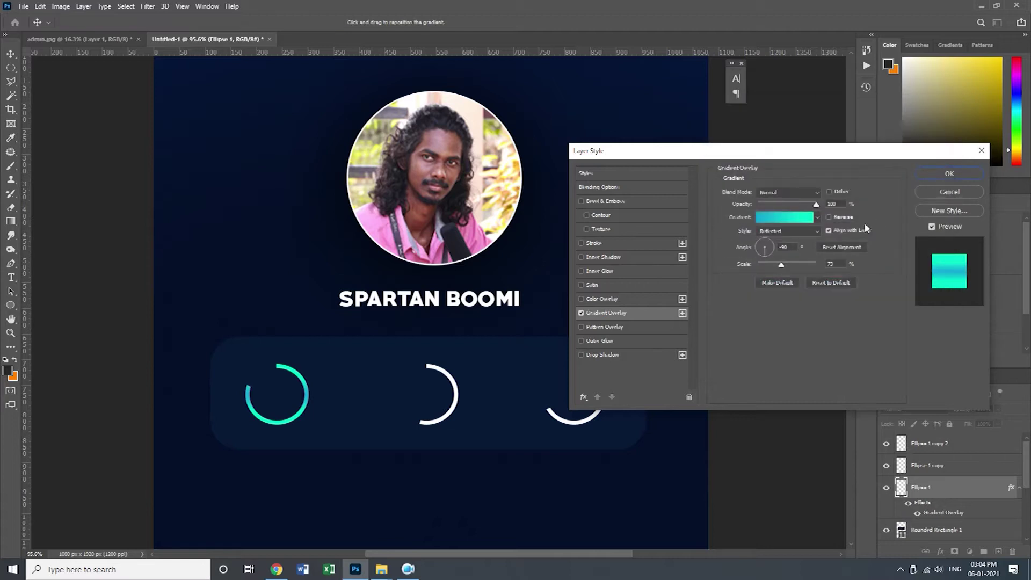
# Step: Try the Radial, Linear, Diamond and Angle styles on the leftmost ring's gradient overlay
pyautogui.click(798, 232)
pyautogui.click(798, 248)
pyautogui.click(800, 229)
pyautogui.click(795, 255)
pyautogui.click(792, 231)
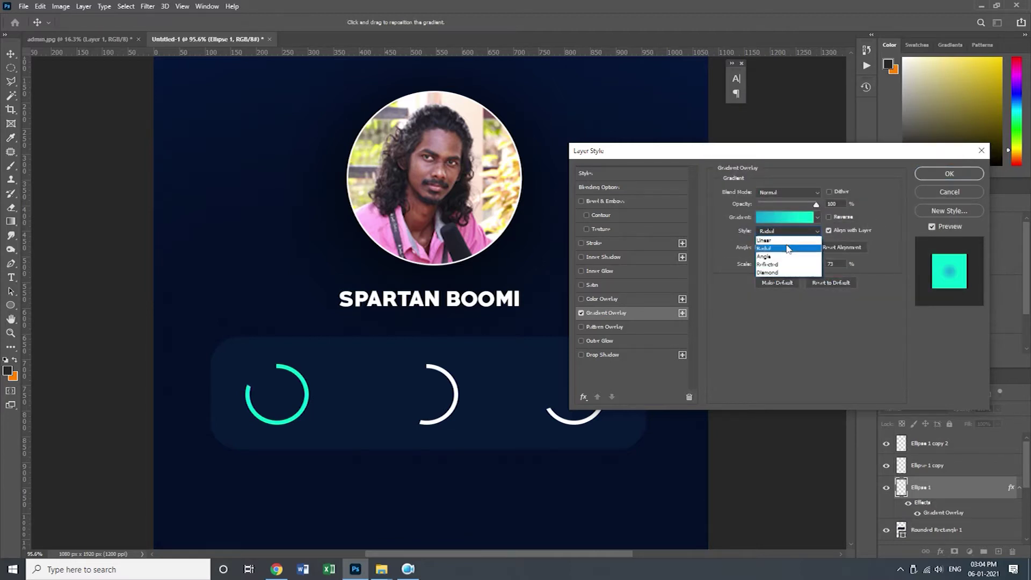
pyautogui.click(789, 235)
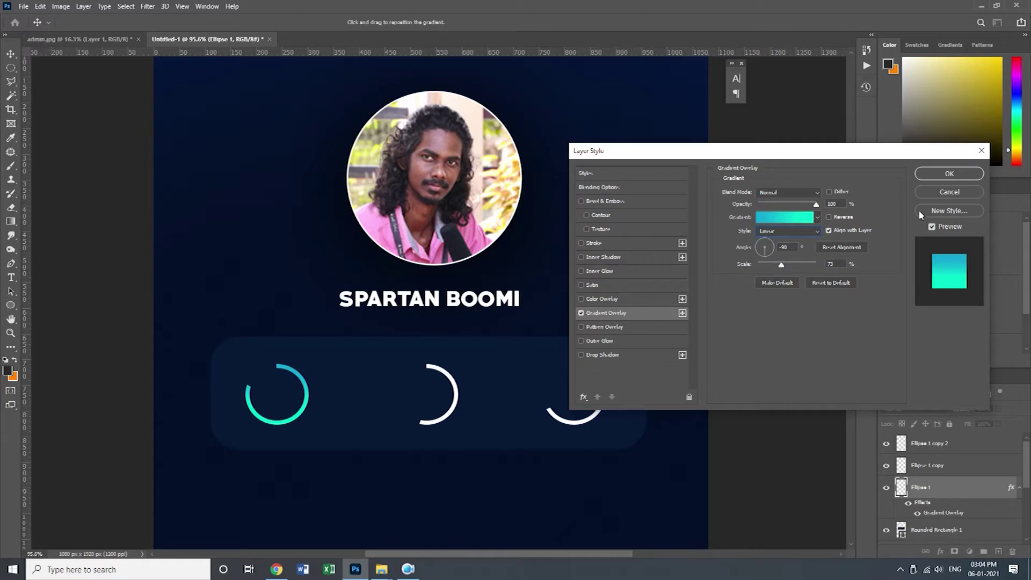
pyautogui.click(789, 232)
pyautogui.click(796, 273)
pyautogui.click(816, 231)
pyautogui.click(795, 265)
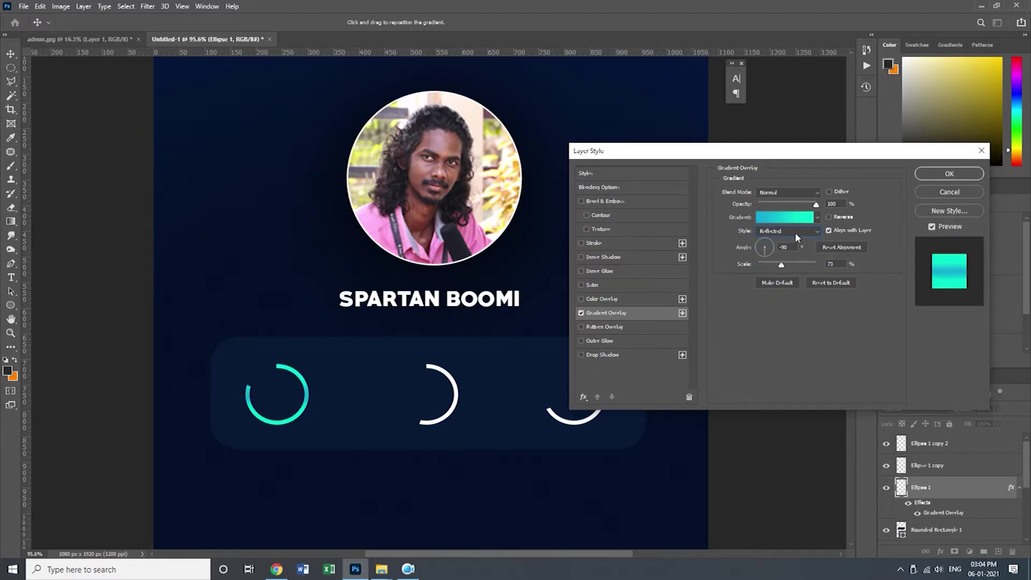
pyautogui.click(795, 233)
pyautogui.click(796, 256)
pyautogui.click(795, 231)
pyautogui.click(785, 239)
# Step: Set the leftmost ring's gradient style to Reflected and apply the overlay
pyautogui.click(787, 232)
pyautogui.click(788, 264)
pyautogui.click(949, 173)
# Step: Duplicate the leftmost ring and give its copies a glow with Gaussian Blur at radii of 6.0 and 27.7 pixels
pyautogui.hotkey('ctrl', 'j')
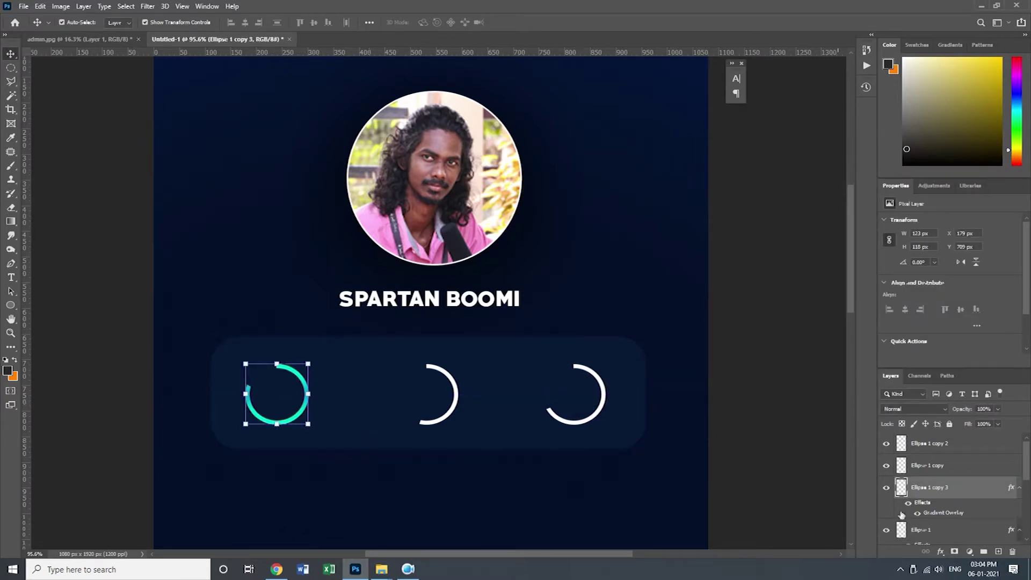
pyautogui.hotkey('alt', '[')
pyautogui.click(148, 6)
pyautogui.moveTo(161, 144)
pyautogui.click(301, 177)
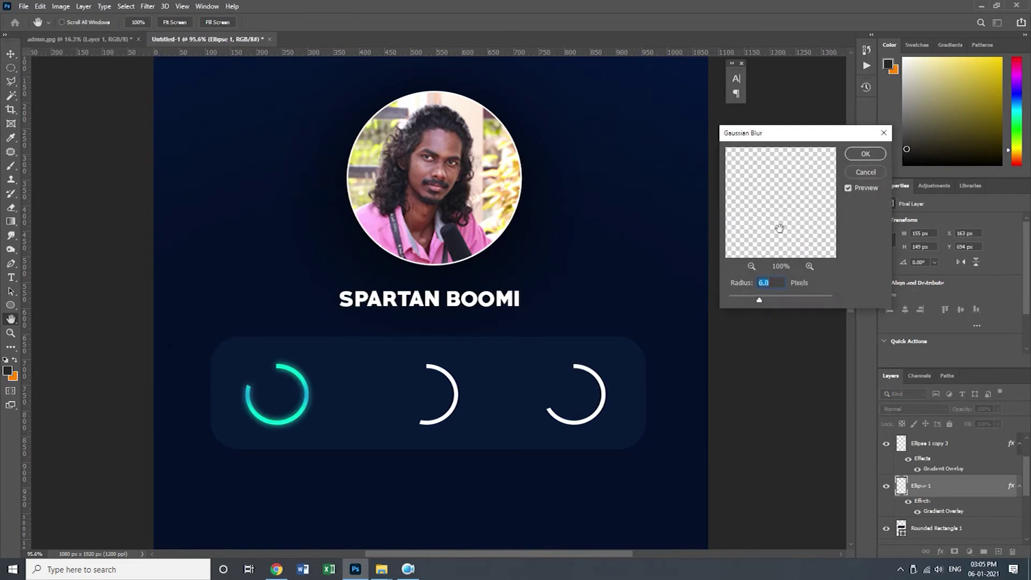
pyautogui.click(865, 154)
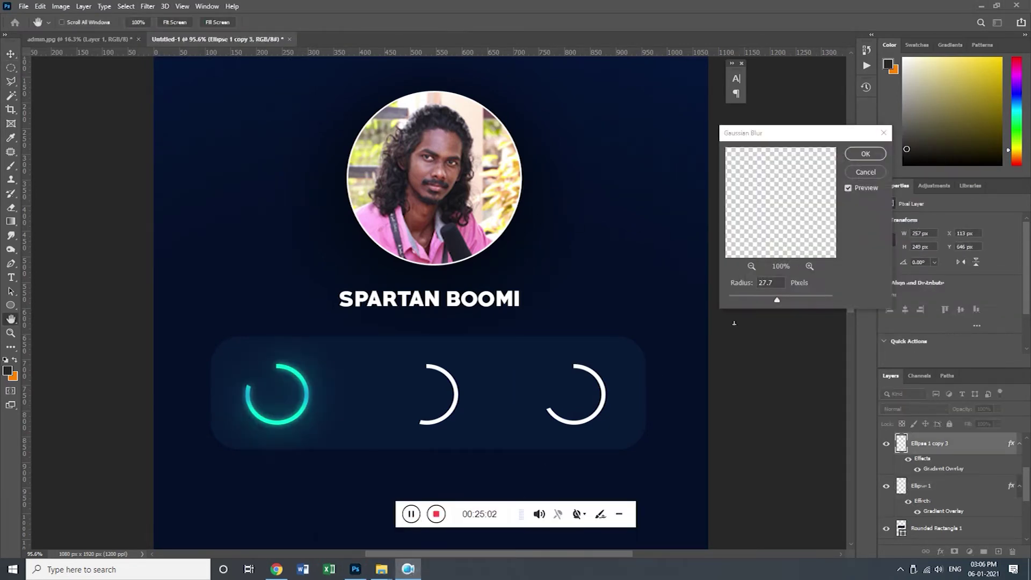
pyautogui.click(866, 155)
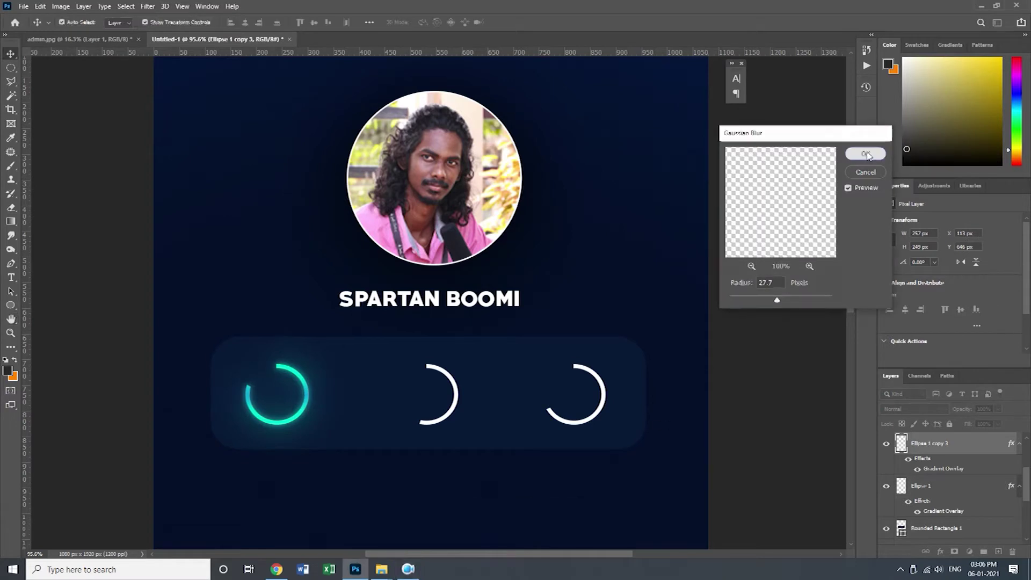
# Step: Add a Gradient Overlay to the middle ring using a pink-to-coral preset from the Pinks group
pyautogui.click(453, 390)
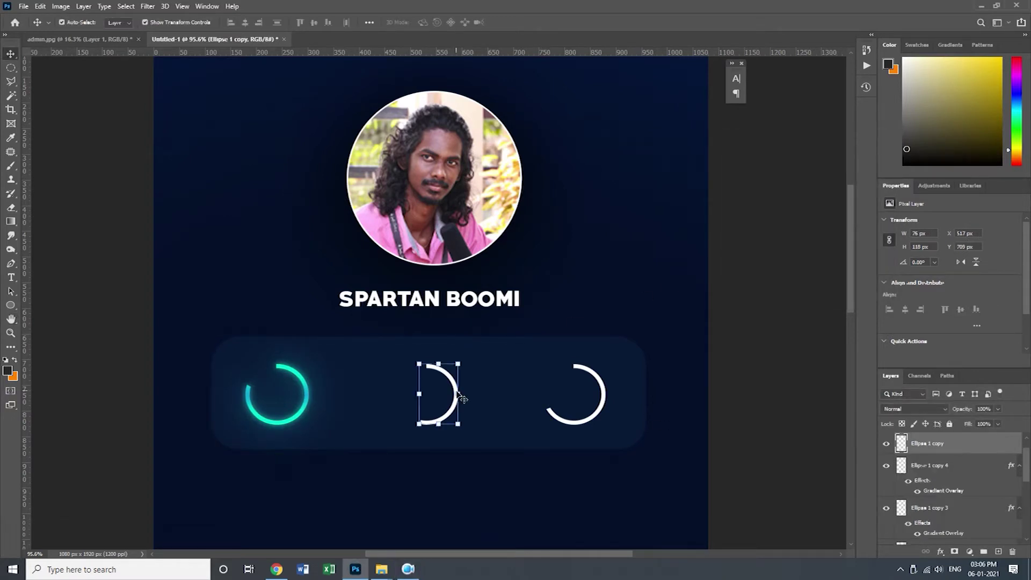
pyautogui.doubleClick(1012, 449)
pyautogui.click(607, 313)
pyautogui.click(818, 218)
pyautogui.click(755, 259)
pyautogui.scroll(-3, 773, 264)
pyautogui.scroll(-5, 780, 255)
pyautogui.click(737, 281)
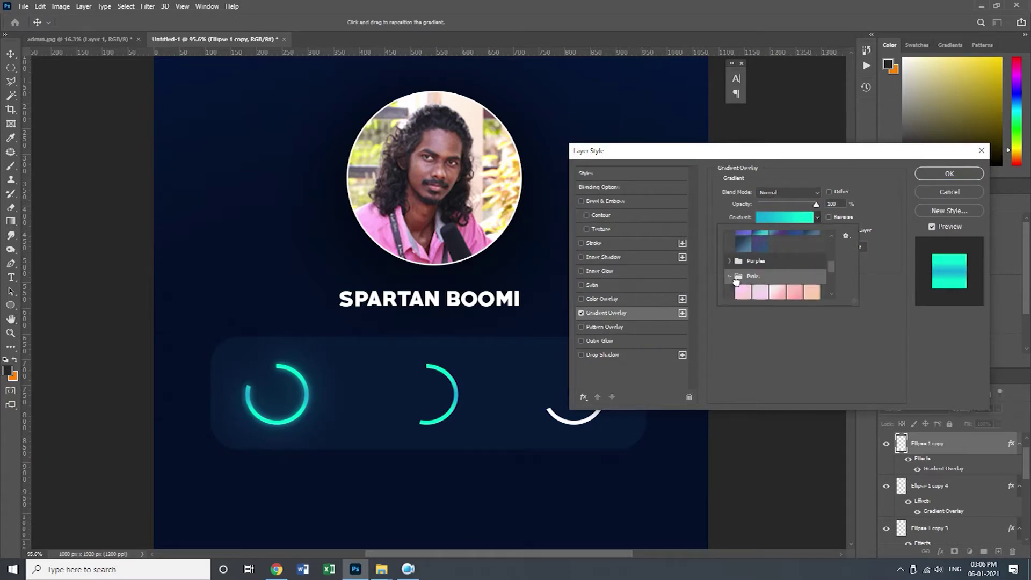
pyautogui.scroll(-3, 763, 268)
pyautogui.click(787, 269)
pyautogui.click(949, 173)
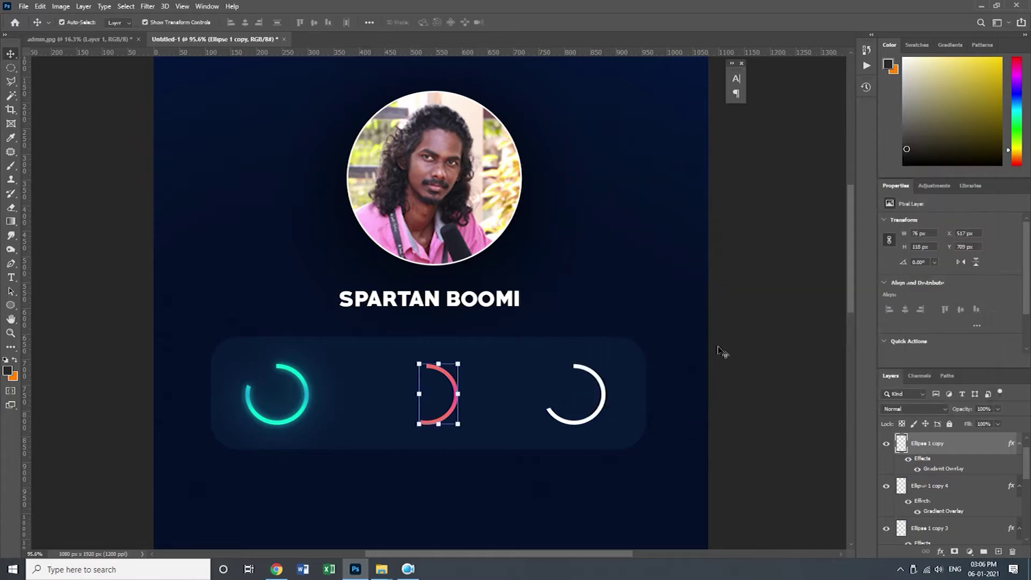
# Step: Add a Gradient Overlay to the rightmost ring, trying an Oranges preset before choosing a light-green-to-teal one
pyautogui.click(603, 402)
pyautogui.click(606, 313)
pyautogui.click(817, 217)
pyautogui.scroll(-3, 790, 279)
pyautogui.click(731, 249)
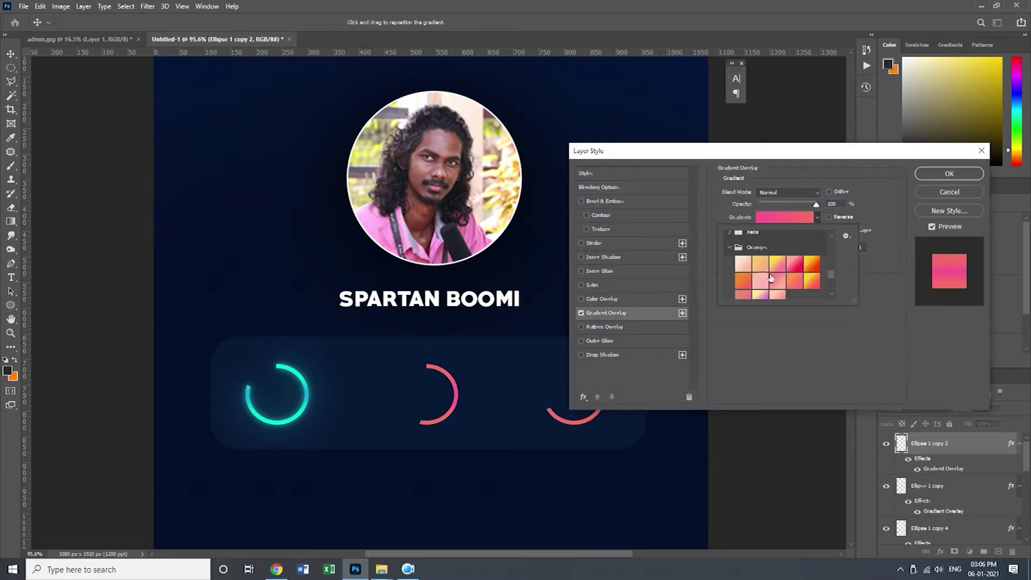
pyautogui.click(793, 265)
pyautogui.click(730, 248)
pyautogui.scroll(-2, 738, 269)
pyautogui.click(730, 248)
pyautogui.scroll(-2, 798, 282)
pyautogui.click(799, 282)
pyautogui.click(820, 127)
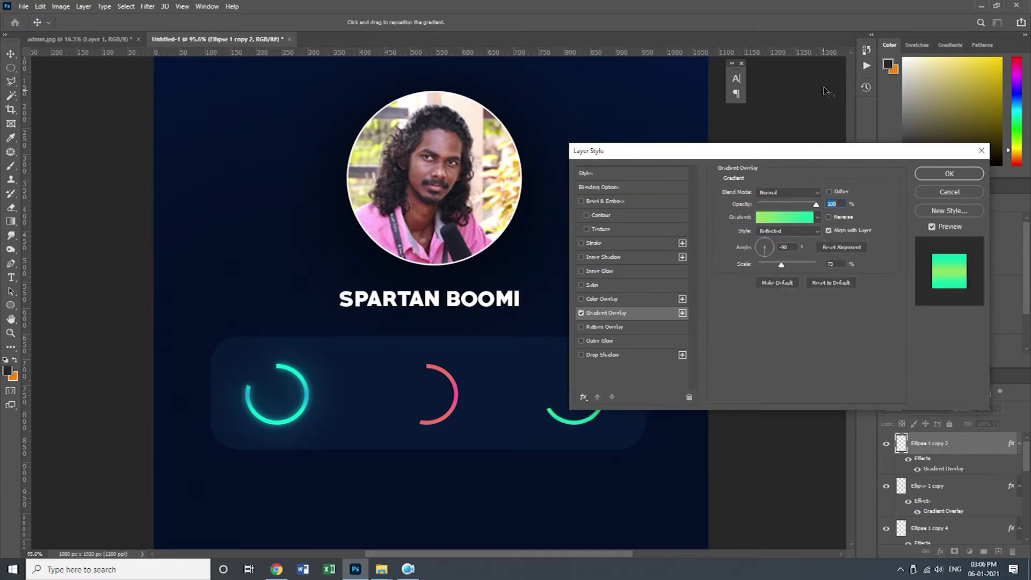
# Step: Replace the rightmost ring's gradient with a yellow-to-green preset and apply the overlay
pyautogui.moveTo(816, 151); pyautogui.dragTo(825, 90)
pyautogui.click(826, 157)
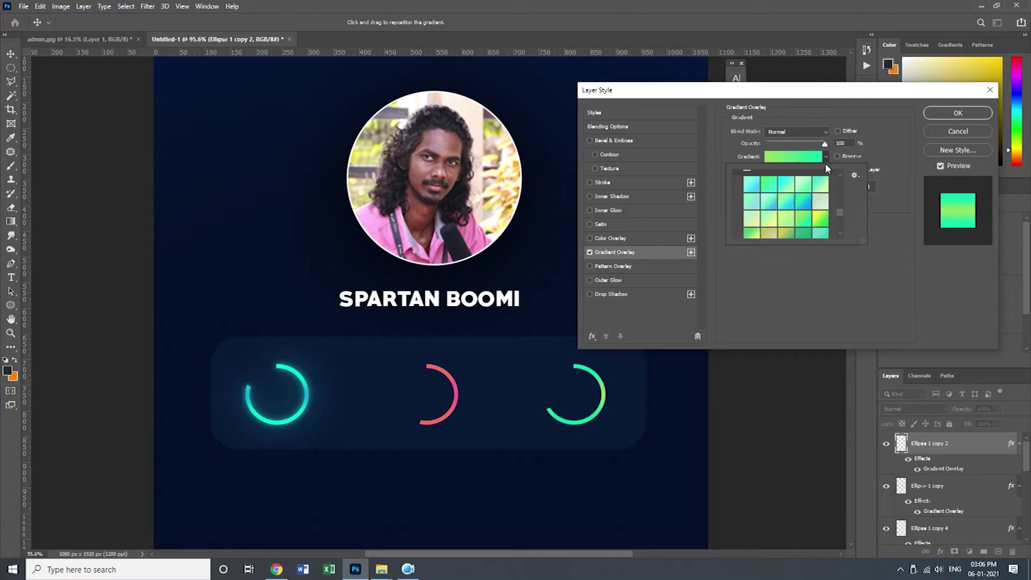
pyautogui.click(828, 224)
pyautogui.click(954, 114)
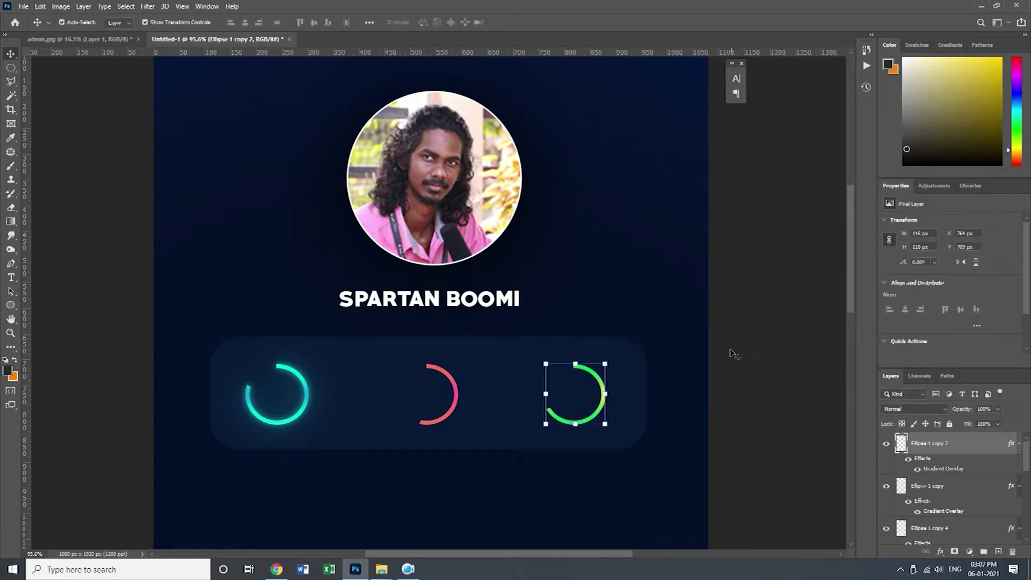
# Step: Duplicate the rightmost ring twice and blur the lowest of its layers by reapplying the last Gaussian Blur
pyautogui.click(958, 495)
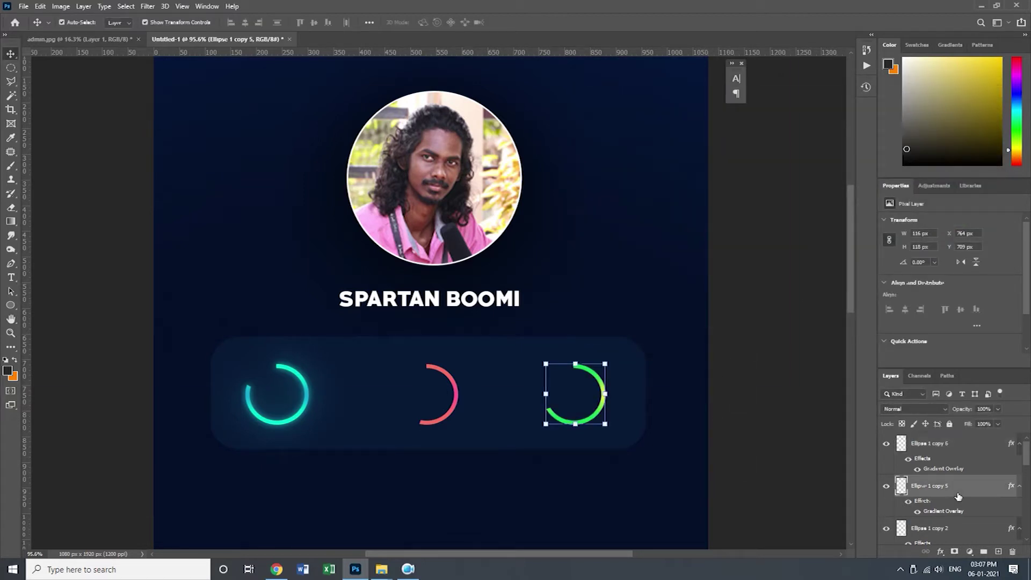
pyautogui.click(969, 537)
pyautogui.click(148, 6)
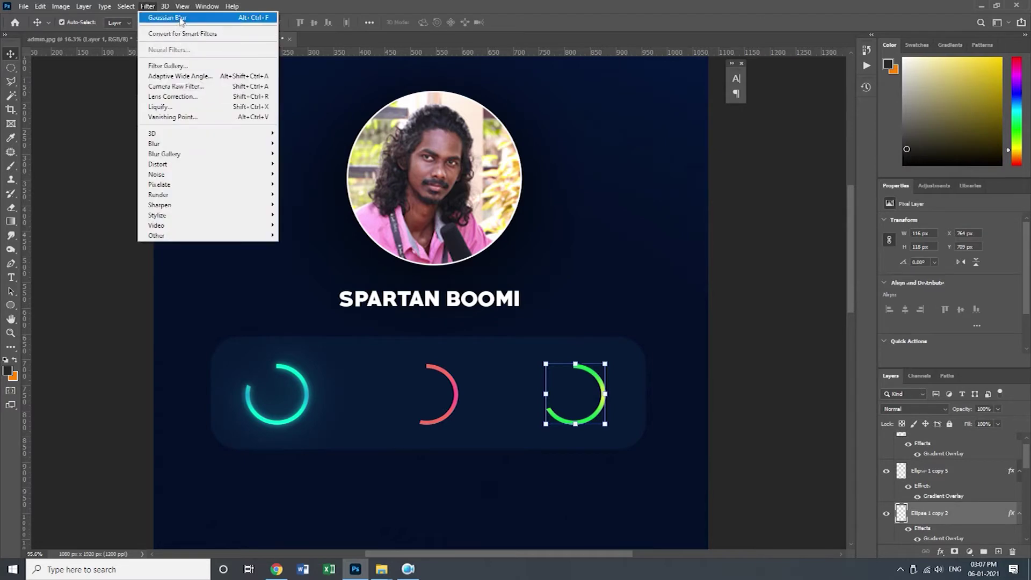
pyautogui.click(161, 16)
# Step: Duplicate the layer of the middle pink ring to make copies for its glow
pyautogui.click(458, 395)
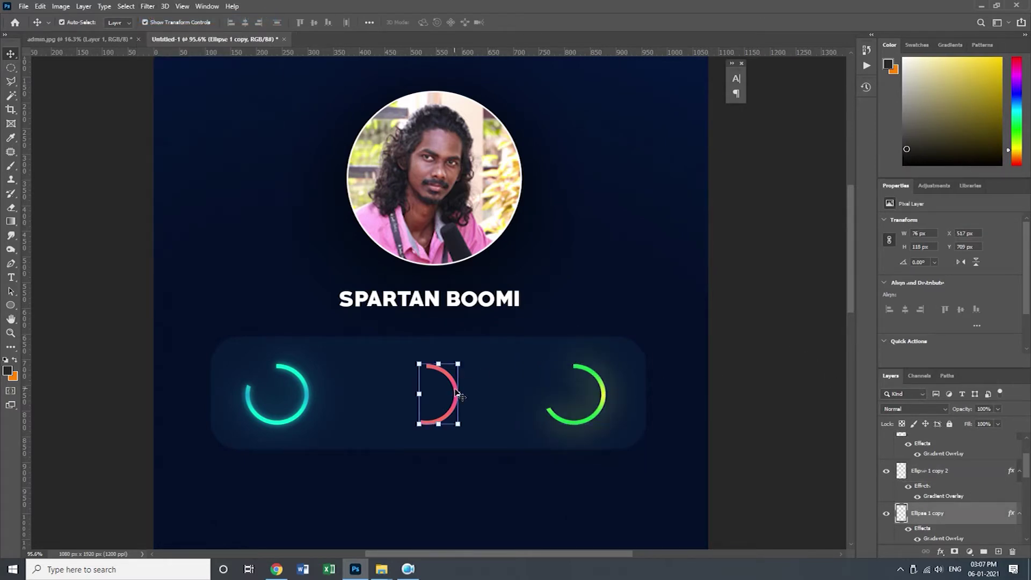
pyautogui.scroll(-3, 979, 515)
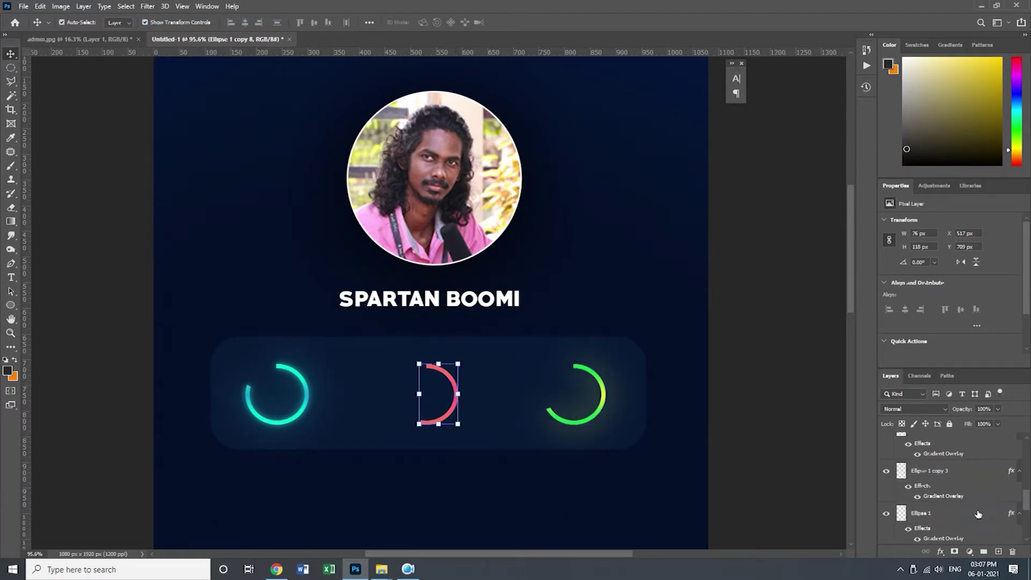
pyautogui.scroll(1, 958, 481)
pyautogui.scroll(2, 957, 473)
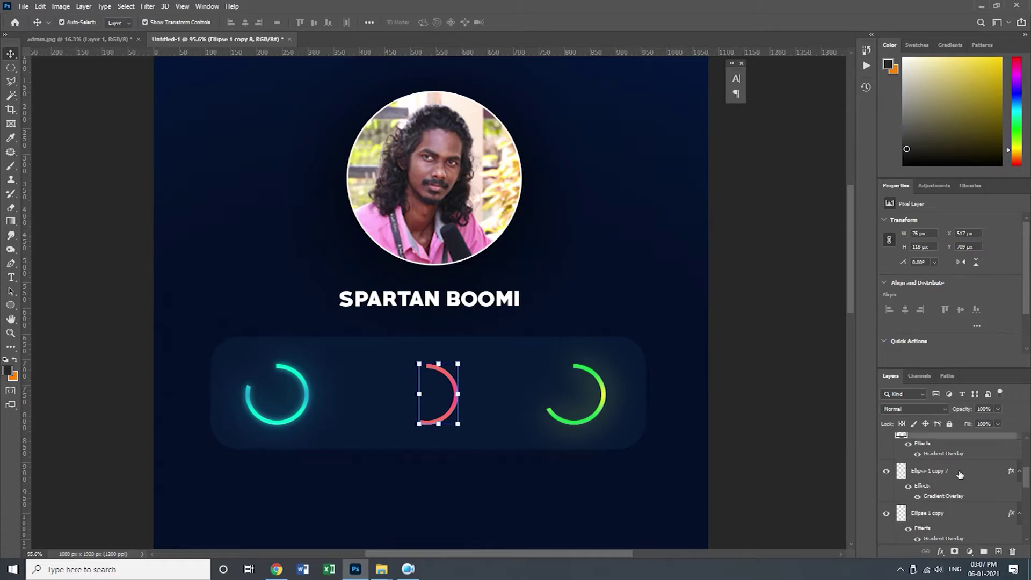
# Step: Hide the Ellipse 1 copy 8 layer and blur Ellipse 1 copy 7 by reapplying the last Gaussian Blur
pyautogui.click(898, 477)
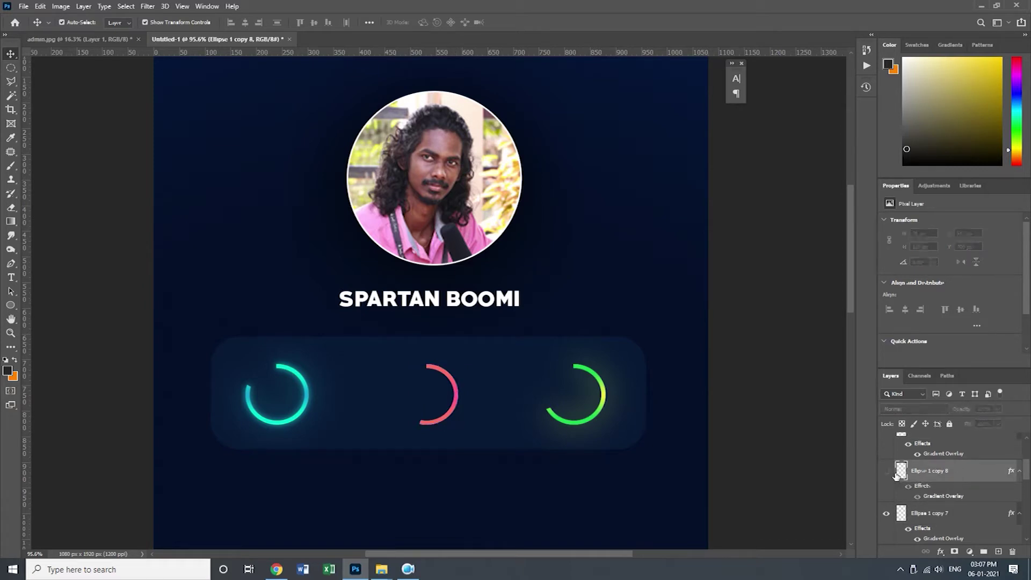
pyautogui.scroll(-1, 973, 510)
pyautogui.click(962, 478)
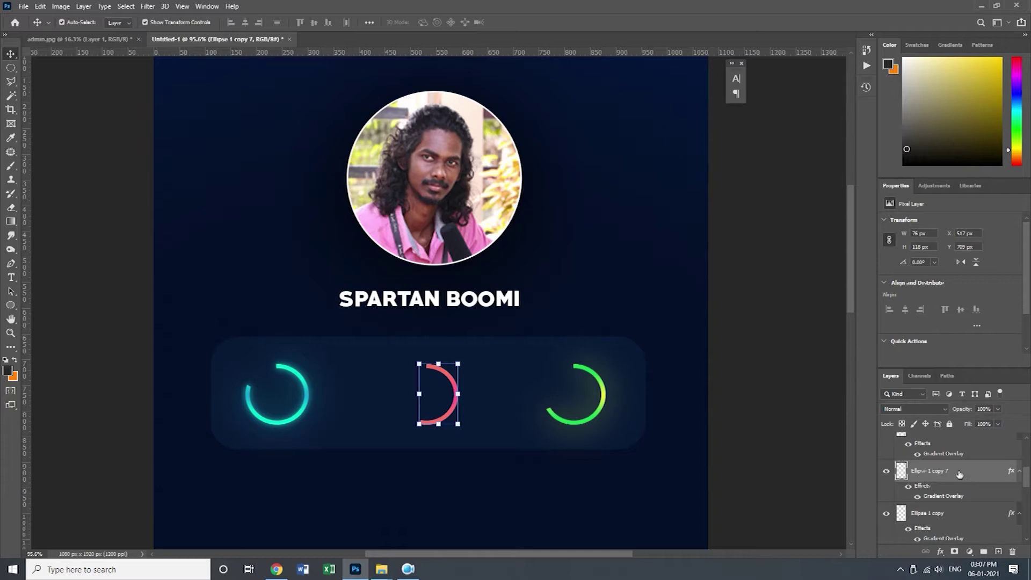
# Step: Show the Ellipse 1 copy 8 layer of the middle pink ring and apply a Gaussian Blur with a 7.0 px radius
pyautogui.scroll(1, 967, 489)
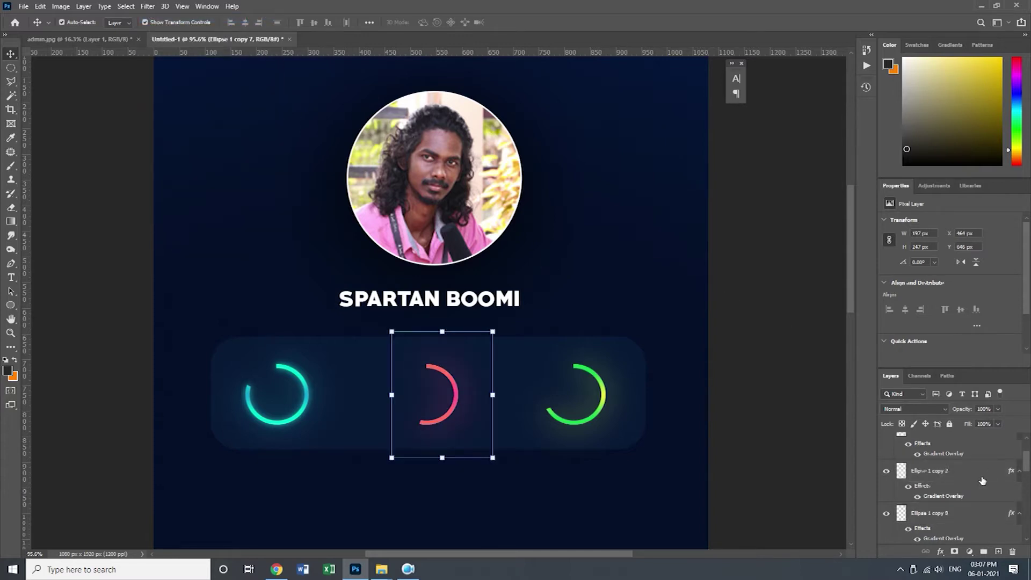
pyautogui.click(887, 471)
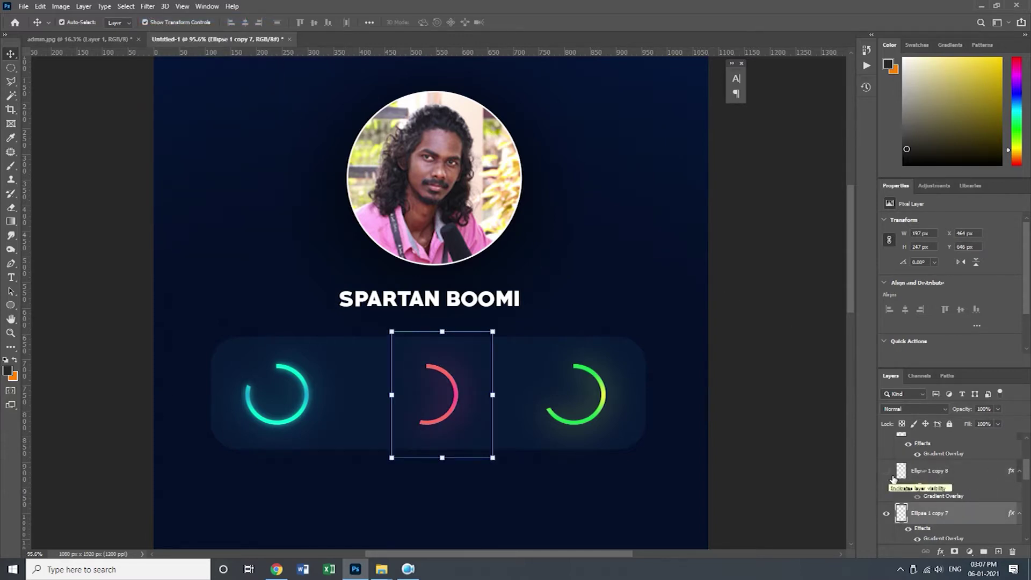
pyautogui.click(952, 472)
pyautogui.click(148, 6)
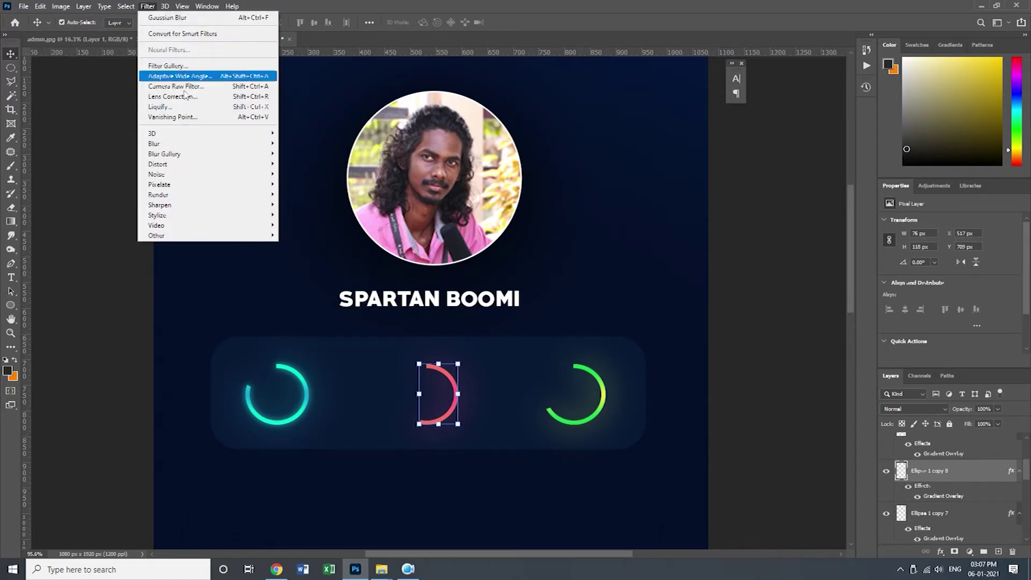
pyautogui.moveTo(161, 144)
pyautogui.click(307, 184)
pyautogui.moveTo(777, 300); pyautogui.dragTo(763, 302)
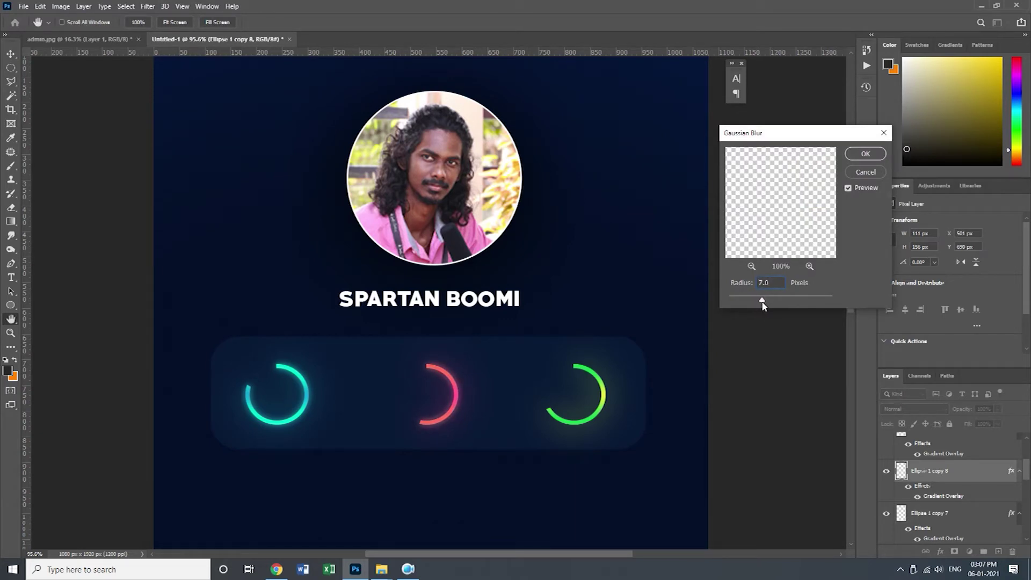
pyautogui.click(865, 154)
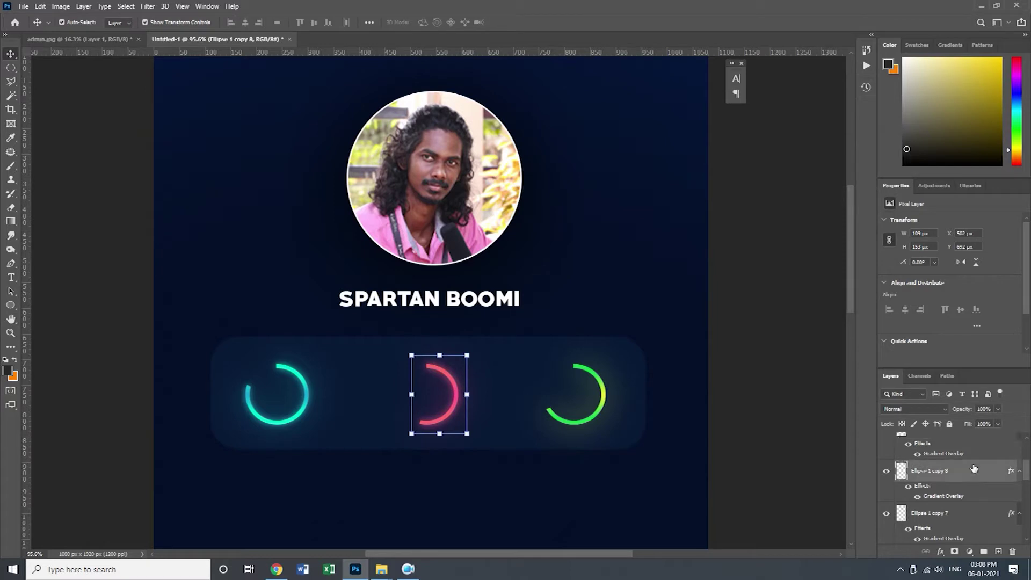
pyautogui.scroll(1, 955, 479)
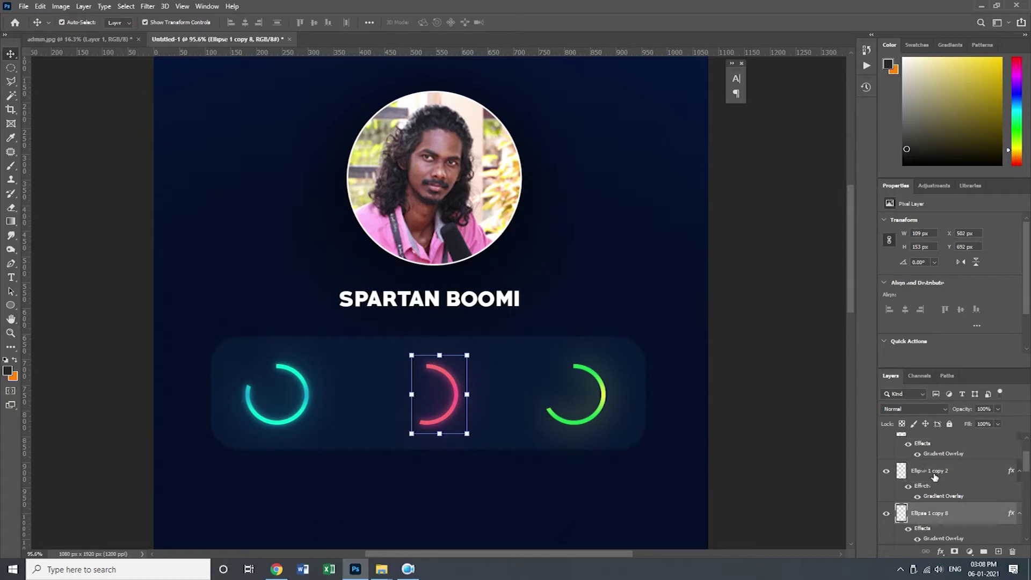
pyautogui.click(824, 240)
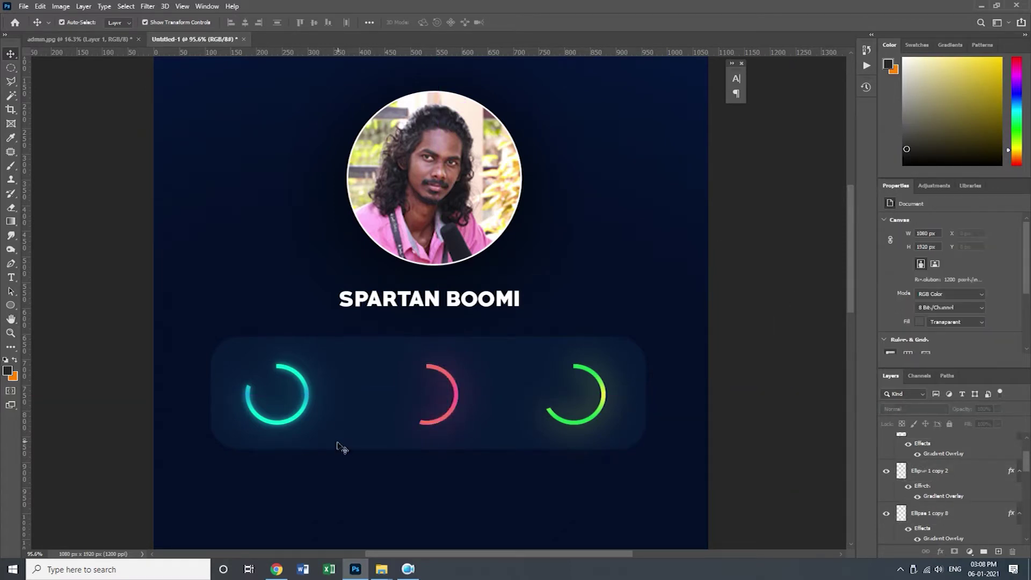
# Step: Detach the Layers panel as a taller floating panel and show the top of the layer stack
pyautogui.click(267, 426)
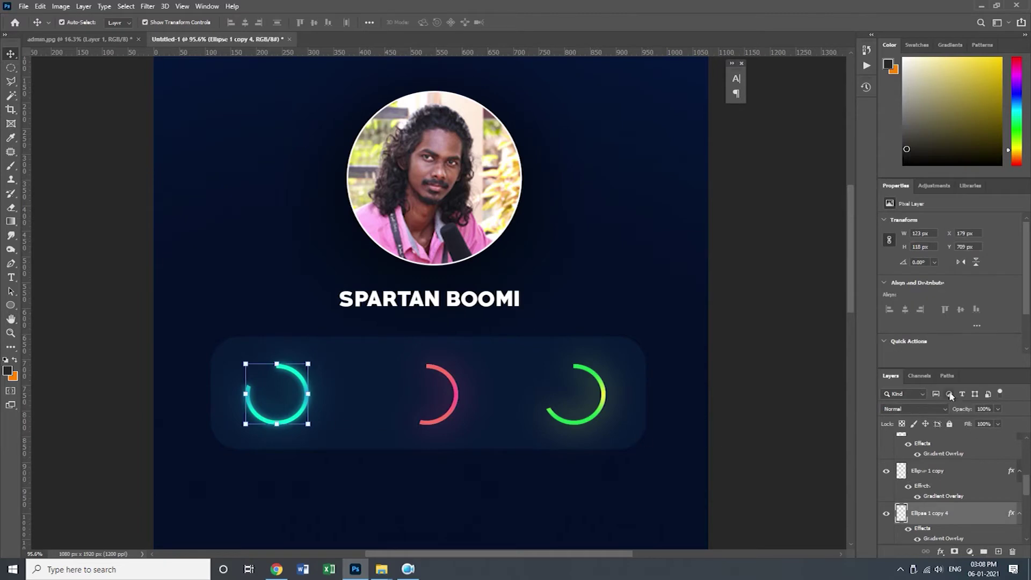
pyautogui.moveTo(888, 380); pyautogui.dragTo(785, 218)
pyautogui.moveTo(833, 334); pyautogui.dragTo(815, 551)
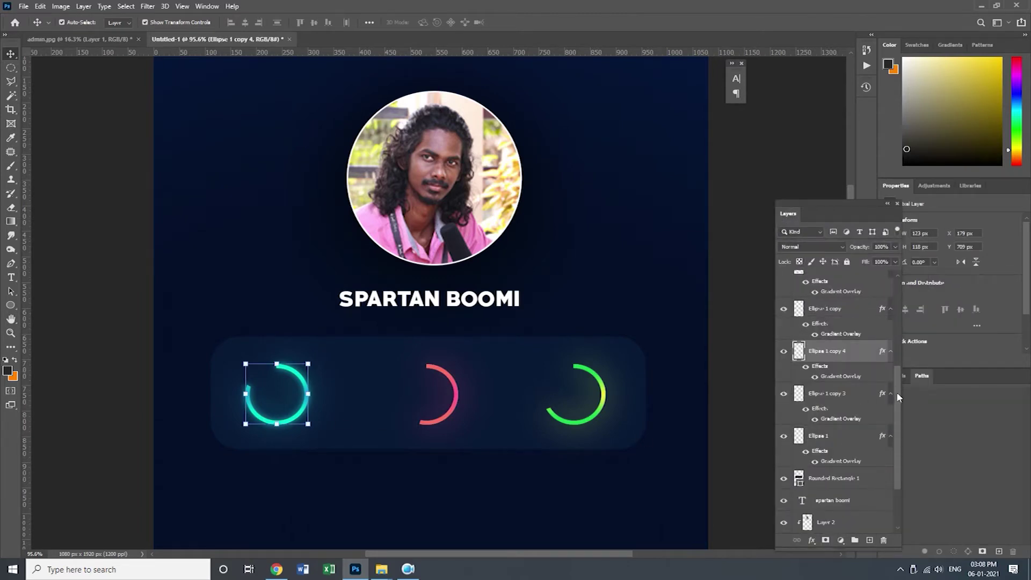
pyautogui.moveTo(898, 396); pyautogui.dragTo(898, 338)
pyautogui.scroll(2, 897, 337)
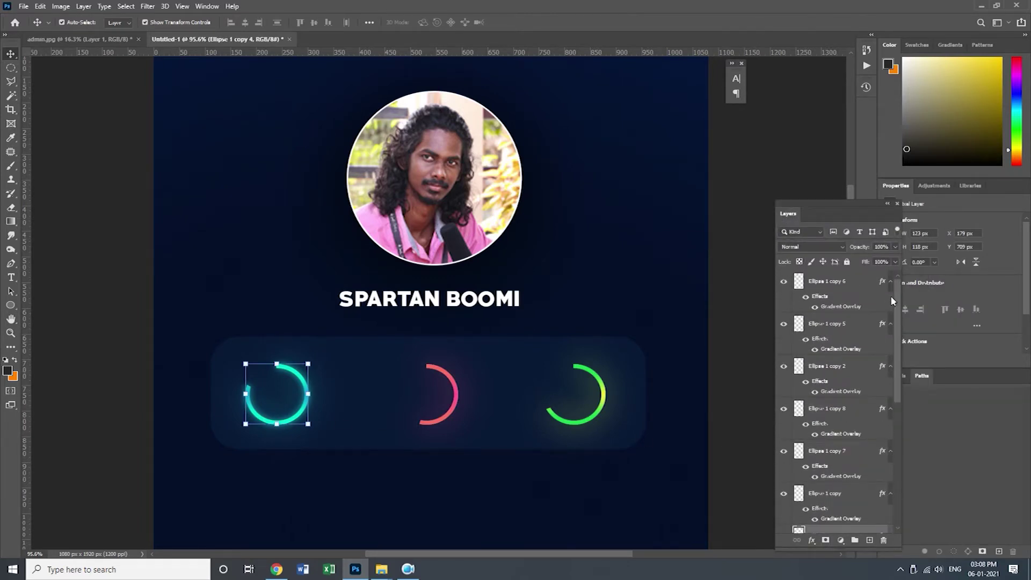
# Step: Group the green ring layers Ellipse 1 copy 6, copy 5 and copy 2, and name the group "3 c"
pyautogui.click(839, 286)
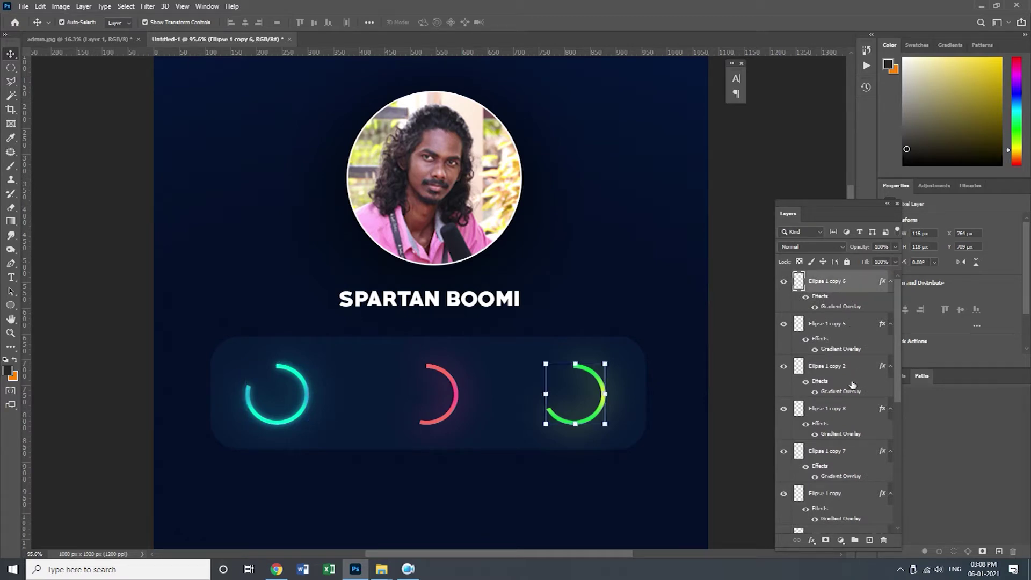
pyautogui.keyDown('ctrl'); pyautogui.click(846, 327); pyautogui.keyUp('ctrl')
pyautogui.keyDown('ctrl'); pyautogui.click(846, 372); pyautogui.keyUp('ctrl')
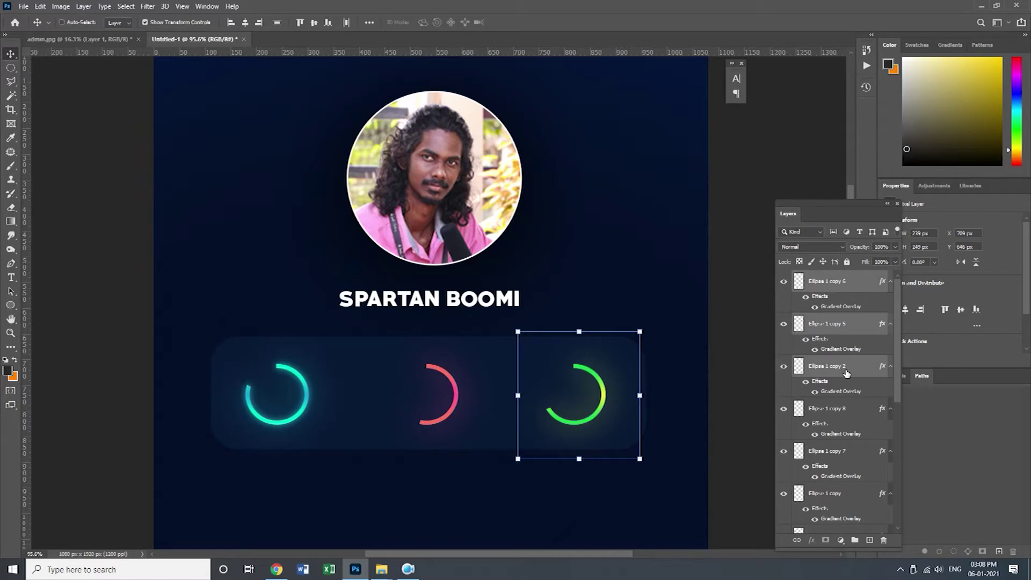
pyautogui.hotkey('ctrl', 'g')
pyautogui.doubleClick(838, 278)
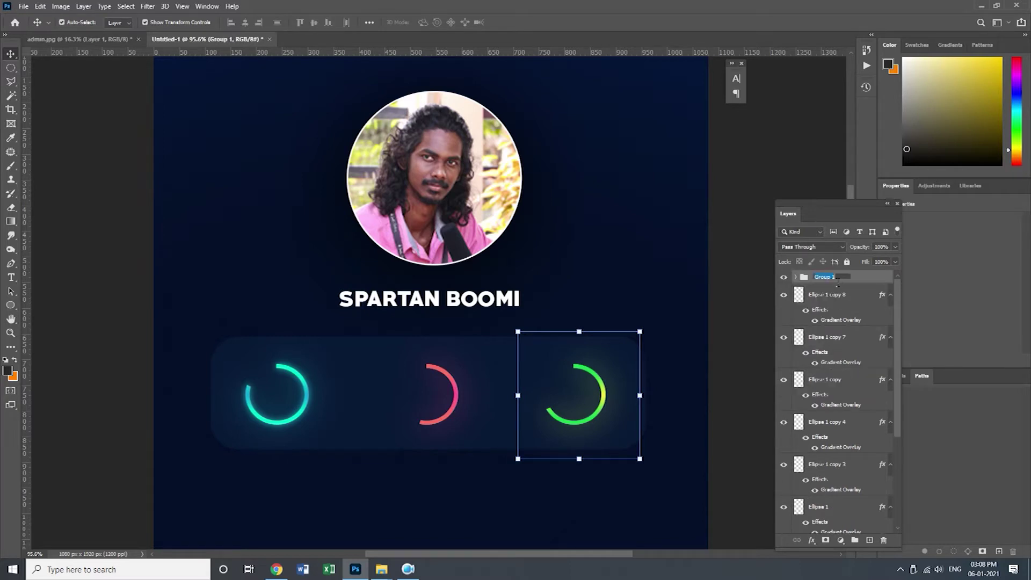
pyautogui.click(834, 342)
# Step: Group the pink ring layers Ellipse 1 copy 8, copy 7 and copy, and name the group "2c"
pyautogui.click(848, 297)
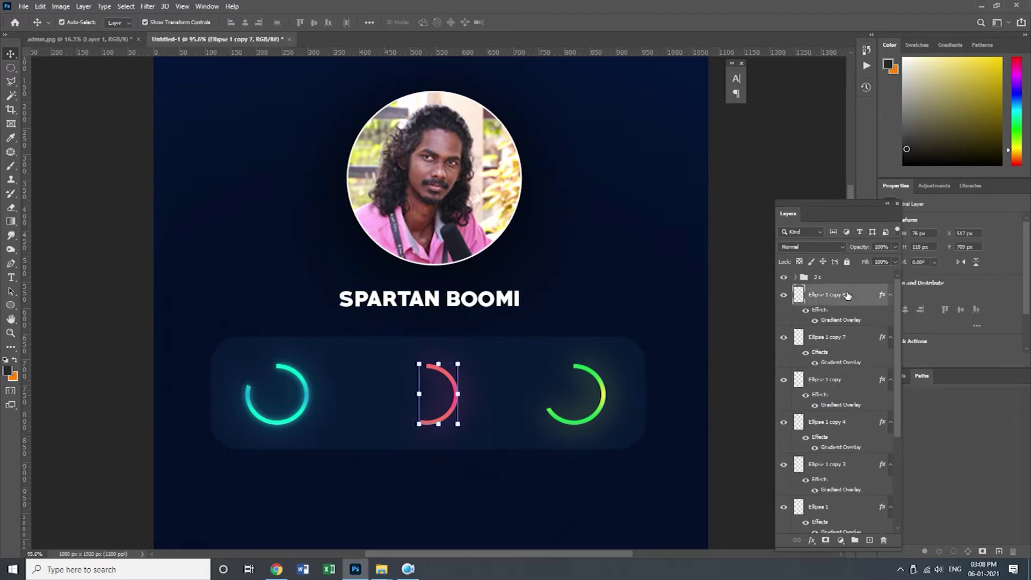
pyautogui.keyDown('shift'); pyautogui.click(843, 343); pyautogui.keyUp('shift')
pyautogui.keyDown('shift'); pyautogui.click(842, 380); pyautogui.keyUp('shift')
pyautogui.hotkey('ctrl', 'g')
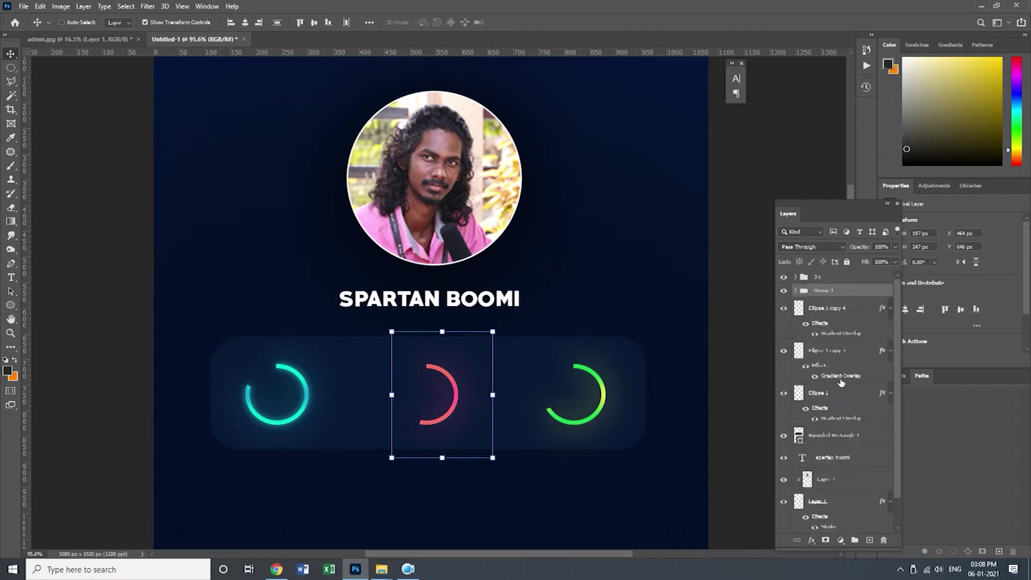
pyautogui.doubleClick(824, 292)
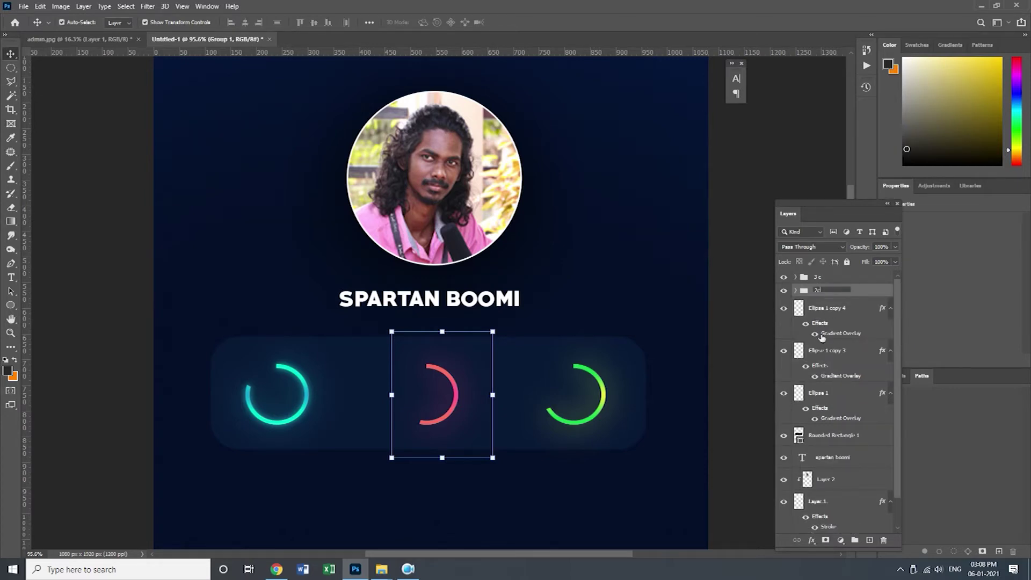
pyautogui.click(846, 310)
# Step: Group the cyan ring layers Ellipse 1 copy 4, copy 3 and Ellipse 1, and name the group "1c"
pyautogui.click(843, 355)
pyautogui.click(837, 398)
pyautogui.press('super')
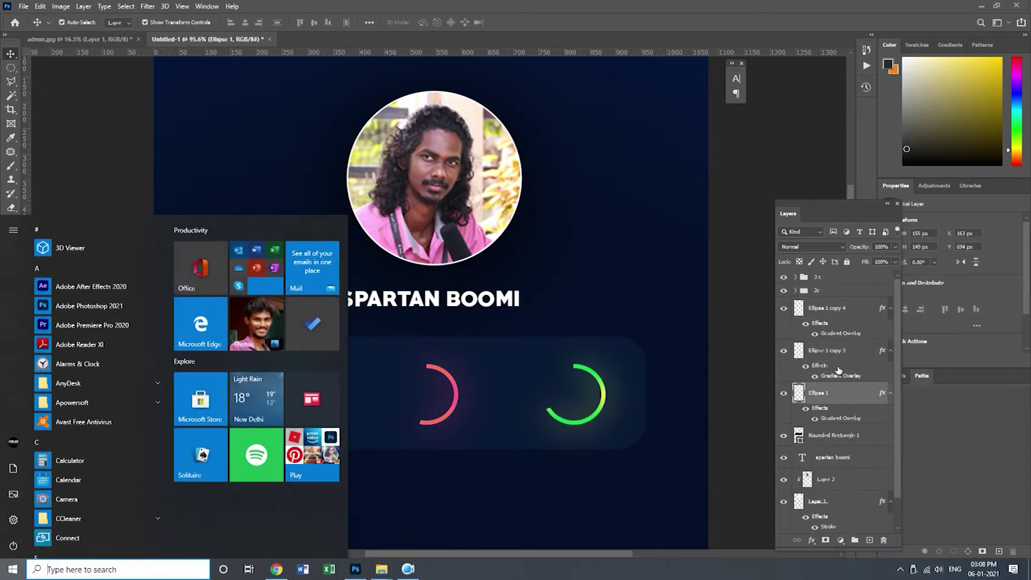
pyautogui.click(845, 398)
pyautogui.keyDown('ctrl'); pyautogui.click(831, 357); pyautogui.keyUp('ctrl')
pyautogui.keyDown('ctrl'); pyautogui.click(839, 316); pyautogui.keyUp('ctrl')
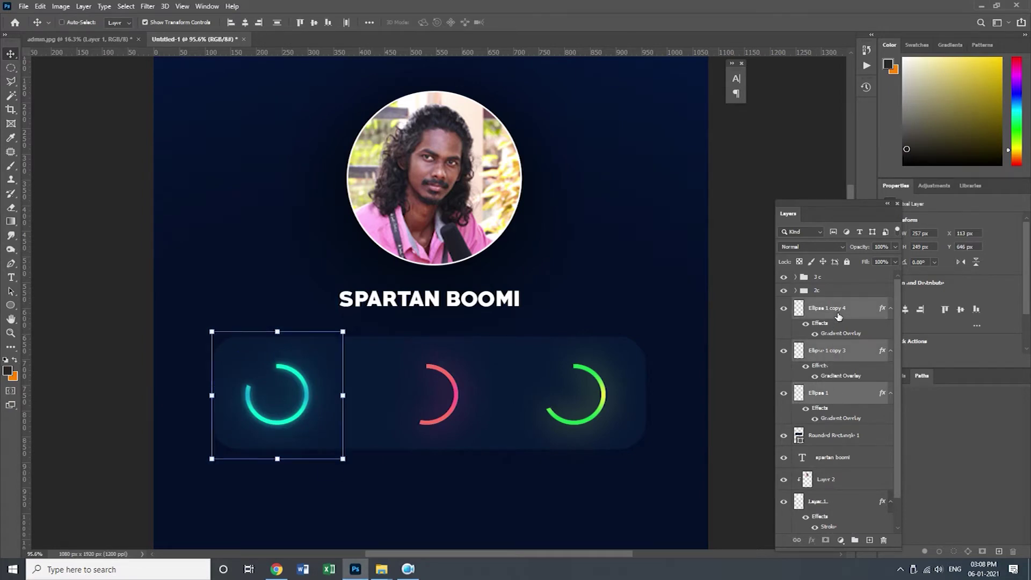
pyautogui.hotkey('ctrl', 'g')
pyautogui.doubleClick(830, 308)
pyautogui.write('1c')
pyautogui.press('Return')
# Step: Expand group 1c, toggle Ellipse 1 copy 3 to check its glow, and move that layer below Ellipse 1
pyautogui.click(796, 304)
pyautogui.click(784, 364)
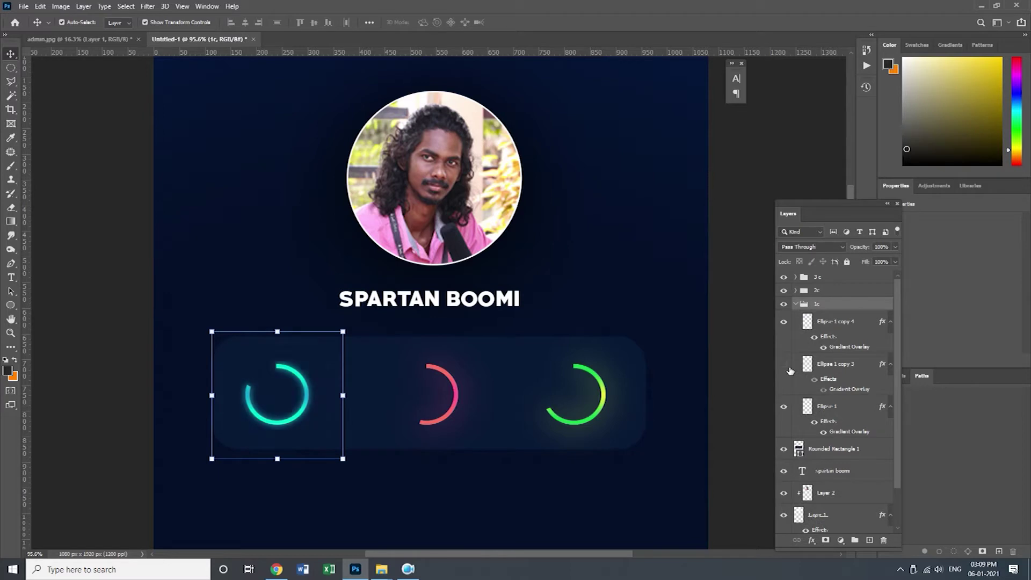
pyautogui.click(784, 364)
pyautogui.moveTo(842, 368); pyautogui.dragTo(840, 448)
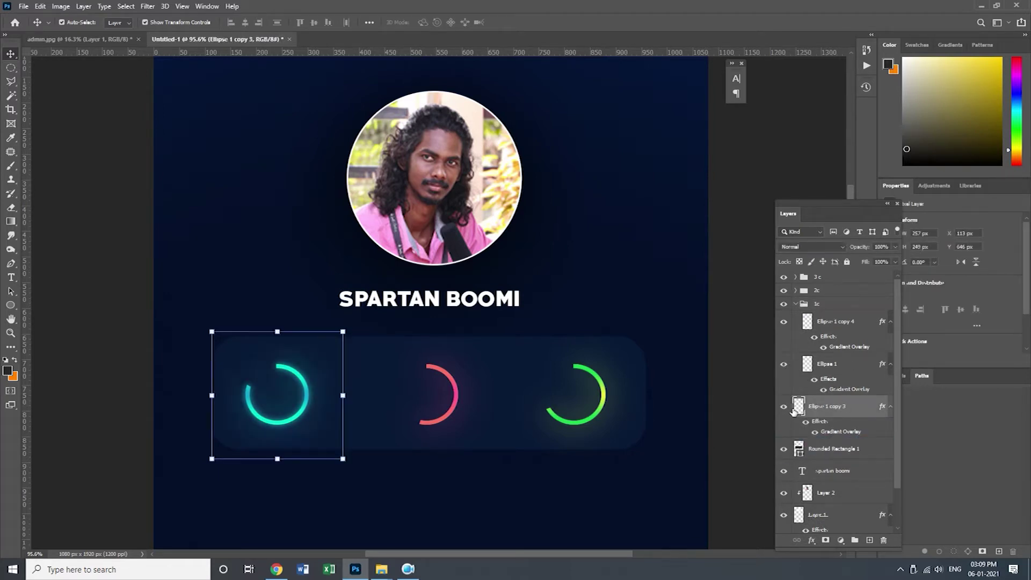
# Step: Reorder Ellipse 1 copy above Ellipse 1 copy 7 in group 2c and blur it by reapplying the last Gaussian Blur
pyautogui.click(455, 389)
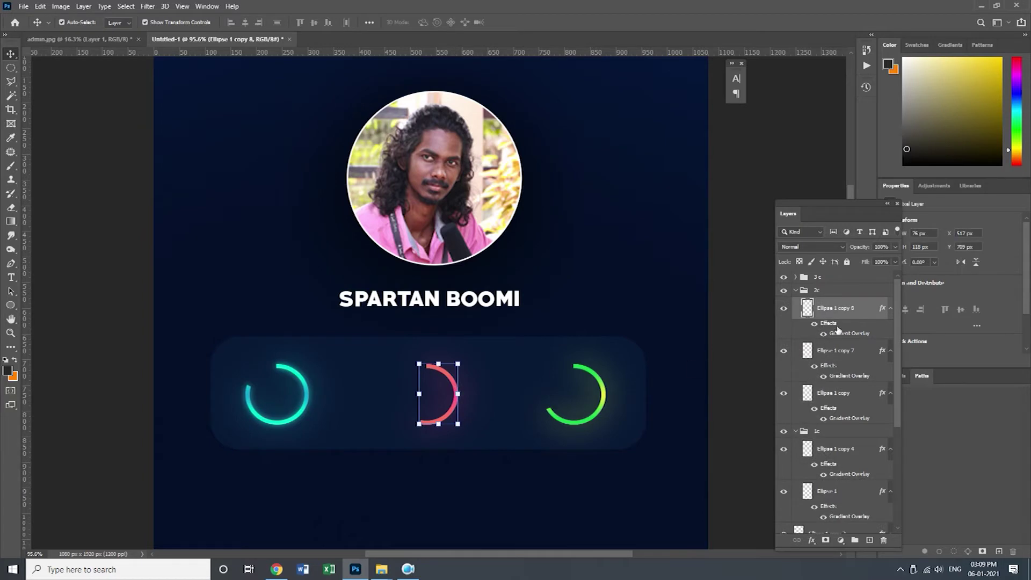
pyautogui.click(785, 351)
pyautogui.moveTo(832, 394); pyautogui.dragTo(841, 355)
pyautogui.click(148, 6)
pyautogui.click(161, 16)
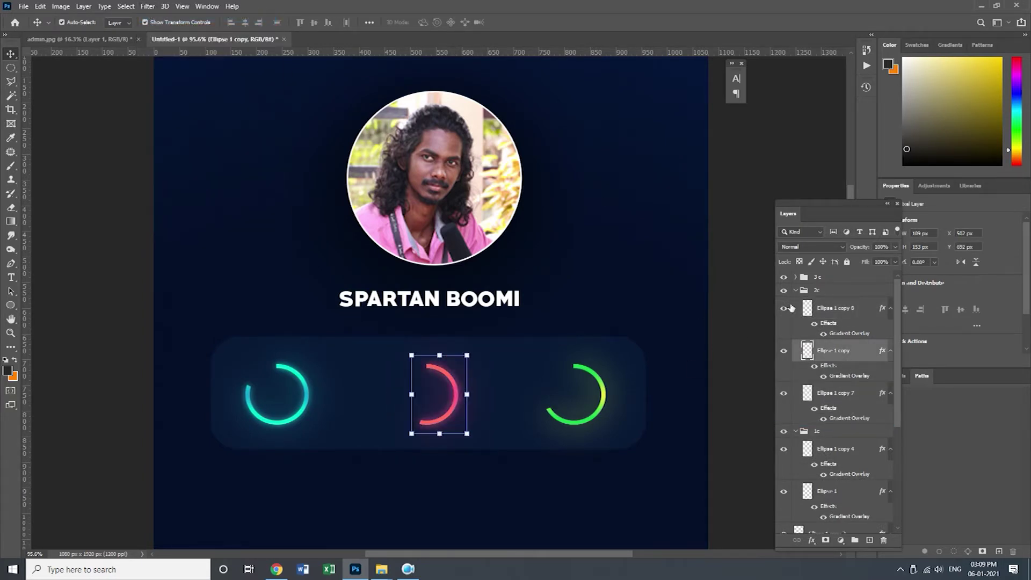
# Step: Blur Ellipse 1 copy 5 of the green ring by reapplying the last Gaussian Blur and collapse the floating Layers panel
pyautogui.click(605, 394)
pyautogui.click(846, 340)
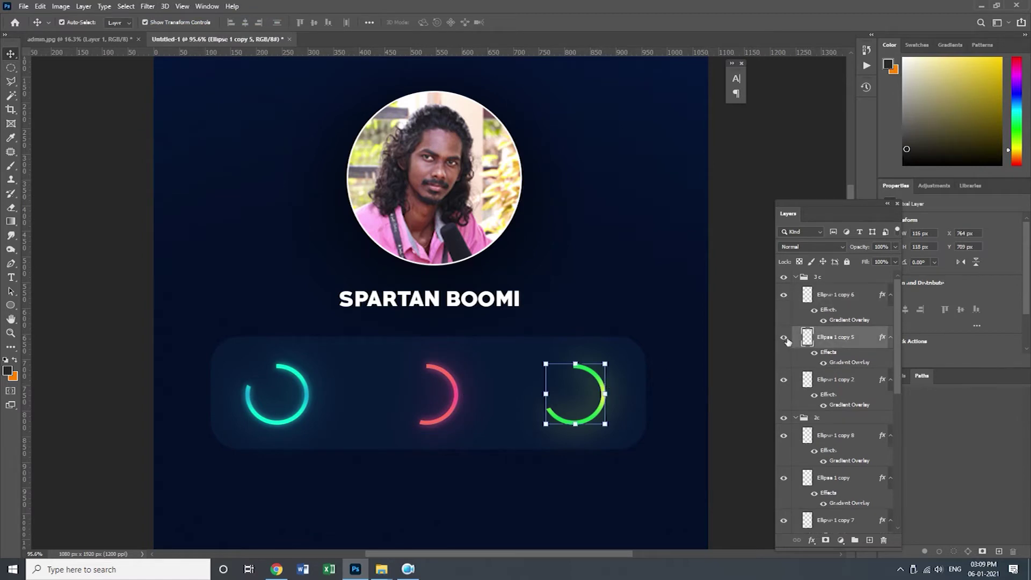
pyautogui.click(148, 6)
pyautogui.click(160, 18)
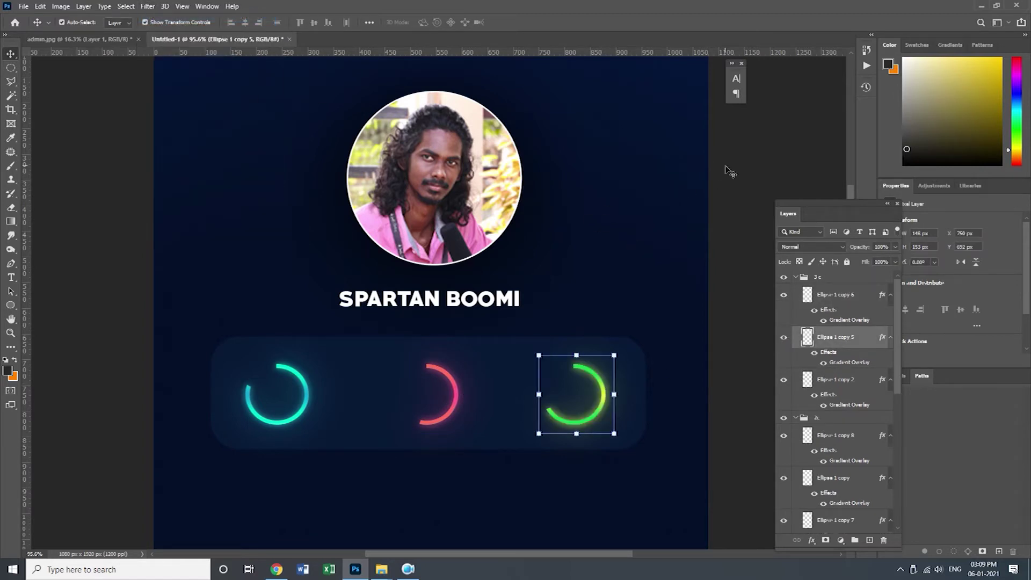
pyautogui.hotkey('alt', 'ctrl', 'a')
pyautogui.click(888, 204)
# Step: Start a new line of text in the empty area below the ring panel
pyautogui.press('z')
pyautogui.moveTo(472, 385); pyautogui.dragTo(485, 361)
pyautogui.press('v')
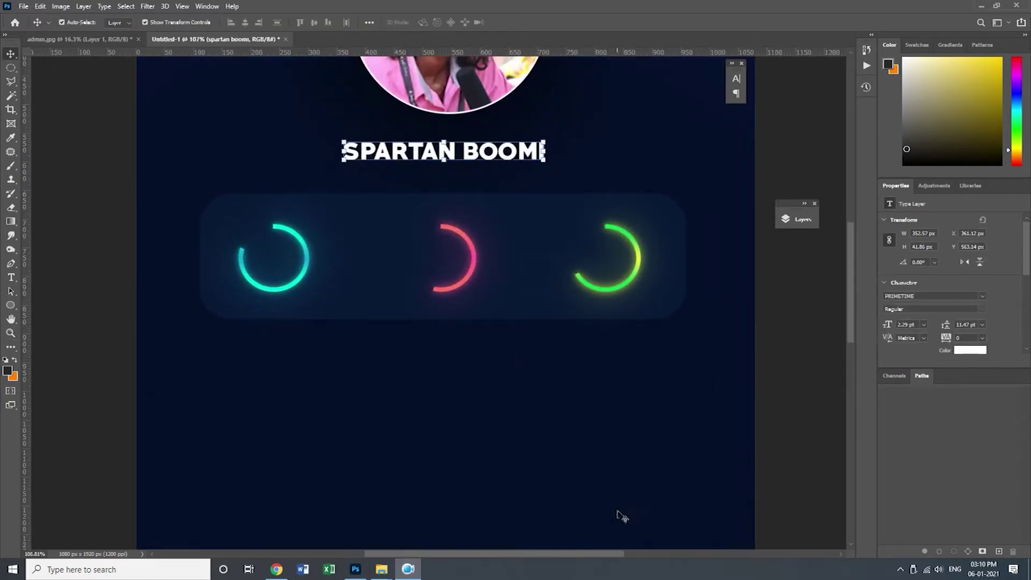
pyautogui.moveTo(421, 184); pyautogui.dragTo(427, 256)
pyautogui.press('t')
pyautogui.click(446, 446)
pyautogui.write('SPARTAN')
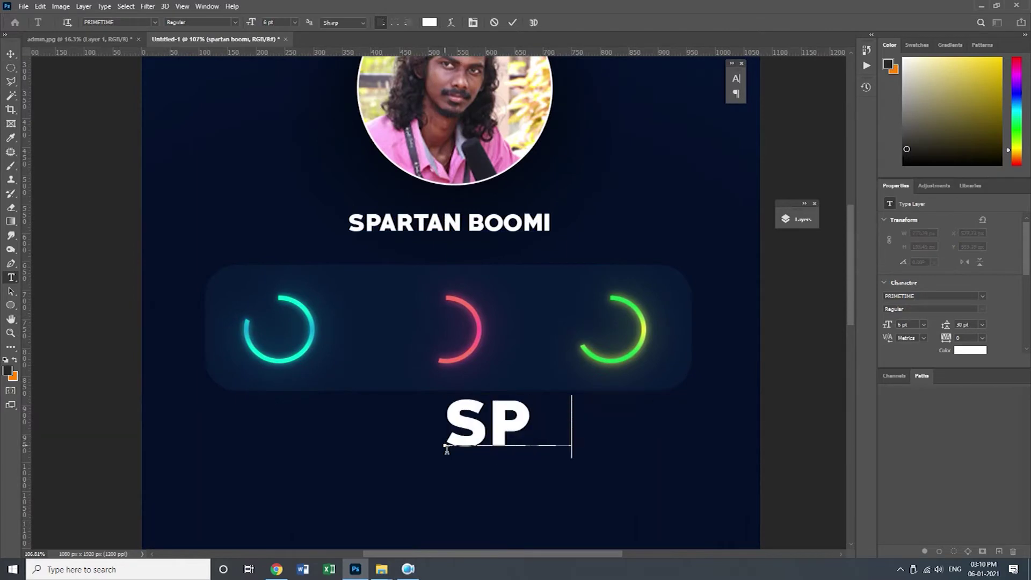
pyautogui.press('BackSpace')
pyautogui.press('BackSpace')
pyautogui.press('BackSpace')
pyautogui.press('BackSpace')
pyautogui.press('BackSpace')
pyautogui.press('BackSpace')
pyautogui.press('BackSpace')
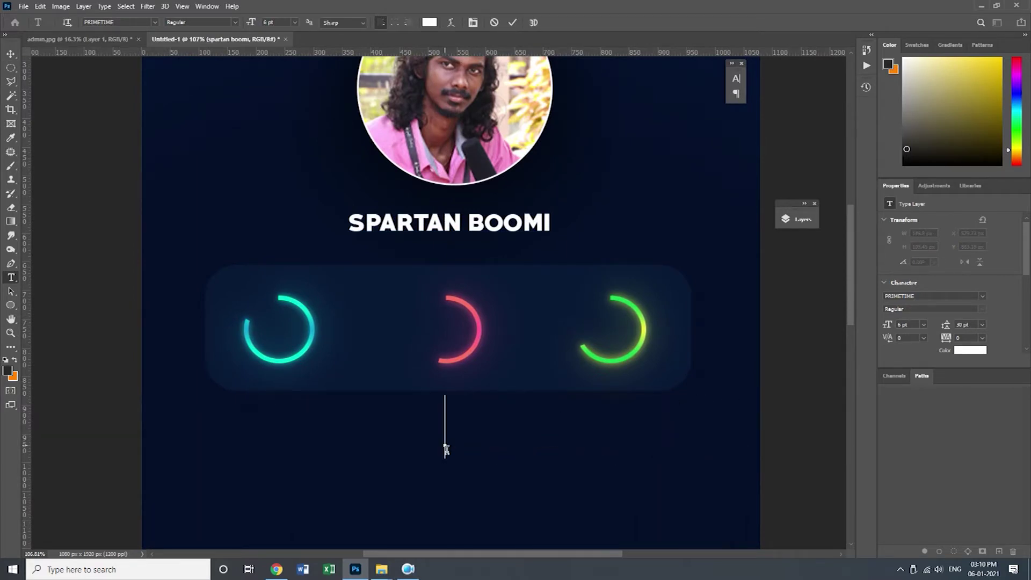
# Step: Enter the profile's e-mail address, scale the text to about 300 px wide and center it beneath the name
pyautogui.write('SPARTANBO')
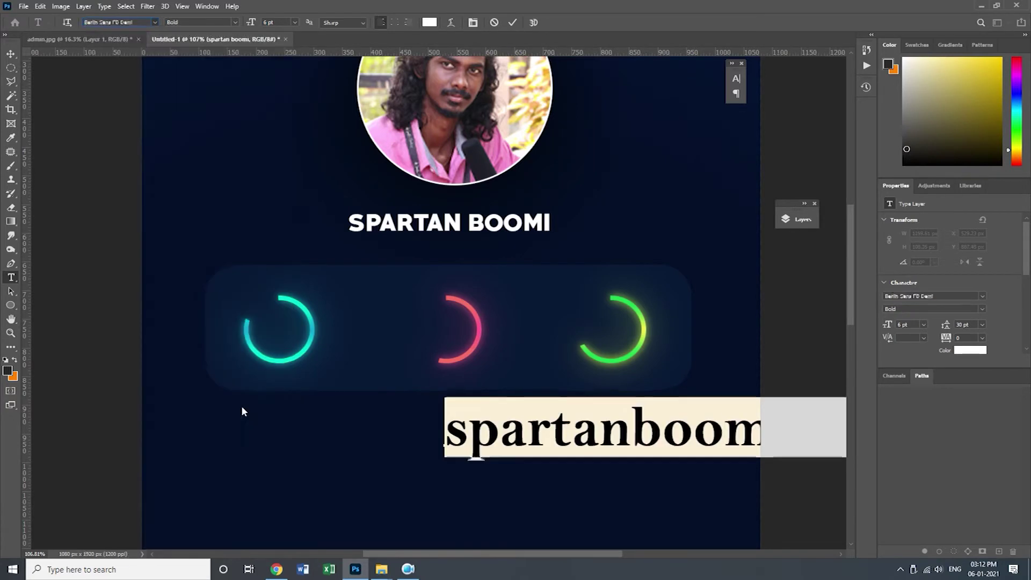
pyautogui.click(11, 54)
pyautogui.moveTo(522, 431); pyautogui.dragTo(191, 237)
pyautogui.moveTo(540, 226); pyautogui.dragTo(456, 244)
pyautogui.press('Return')
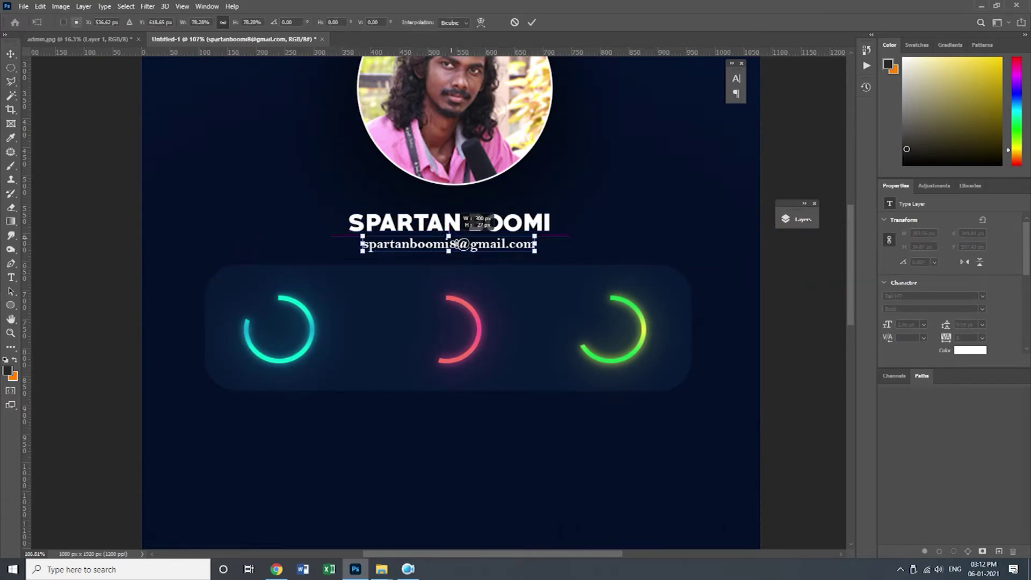
pyautogui.press('Return')
# Step: Enlarge the name text to about 470 px wide, centered above the e-mail line
pyautogui.click(463, 219)
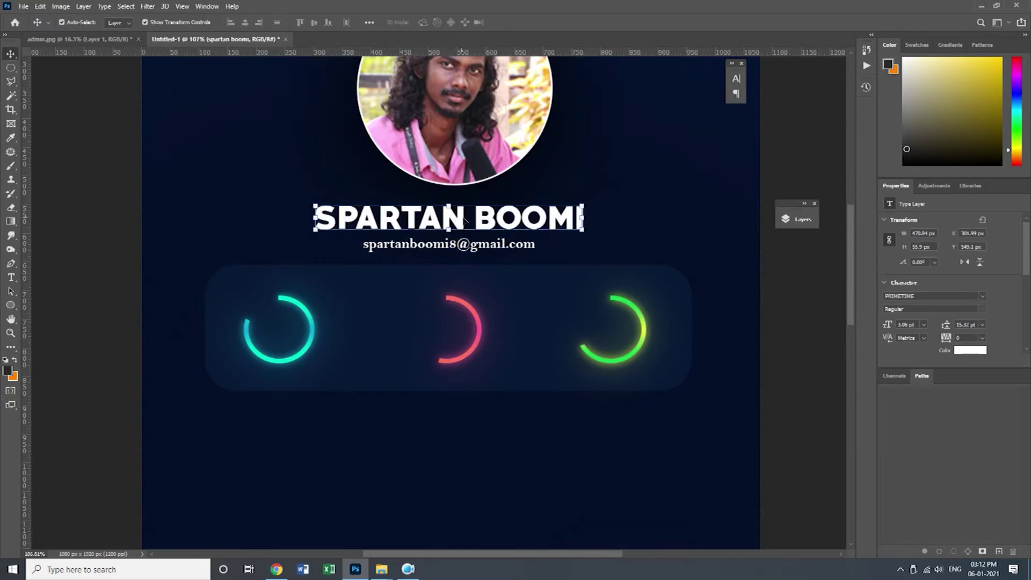
pyautogui.moveTo(463, 220); pyautogui.dragTo(472, 222)
pyautogui.click(474, 145)
pyautogui.press('z')
pyautogui.moveTo(488, 144); pyautogui.dragTo(457, 160)
pyautogui.press('v')
# Step: Reopen the layer list, collapse the groups 3 c, 2c and 1c, and move Ellipse 1 copy 3 into group 1c
pyautogui.click(802, 219)
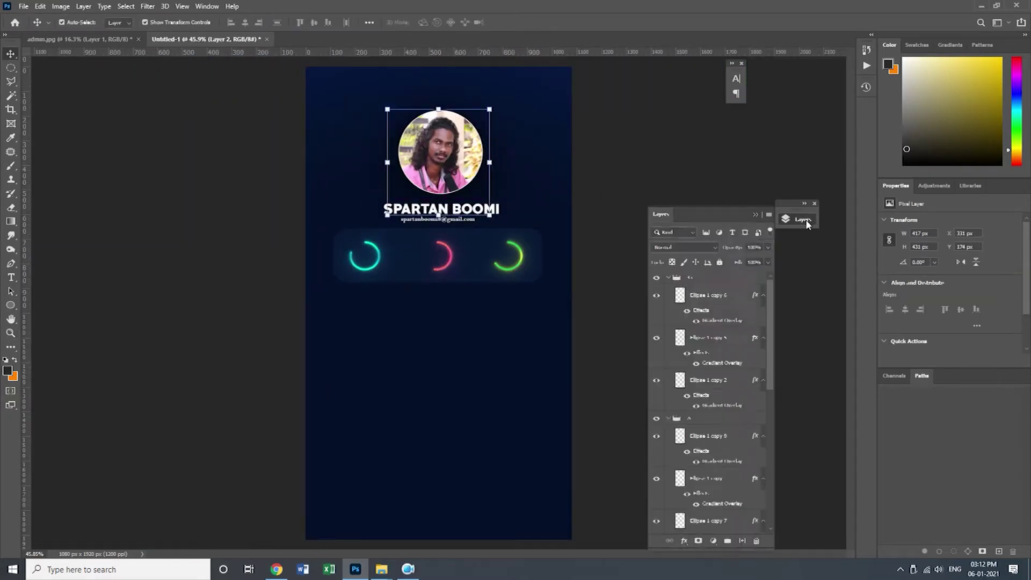
pyautogui.scroll(-8, 719, 414)
pyautogui.click(673, 307)
pyautogui.scroll(8, 672, 304)
pyautogui.click(676, 280)
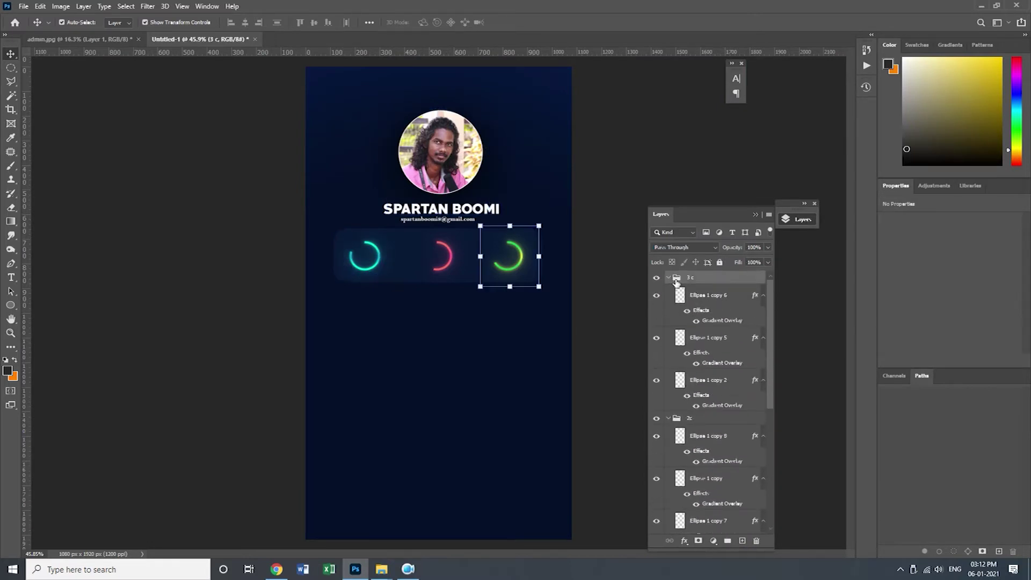
pyautogui.click(669, 277)
pyautogui.click(669, 290)
pyautogui.click(668, 304)
pyautogui.click(707, 324)
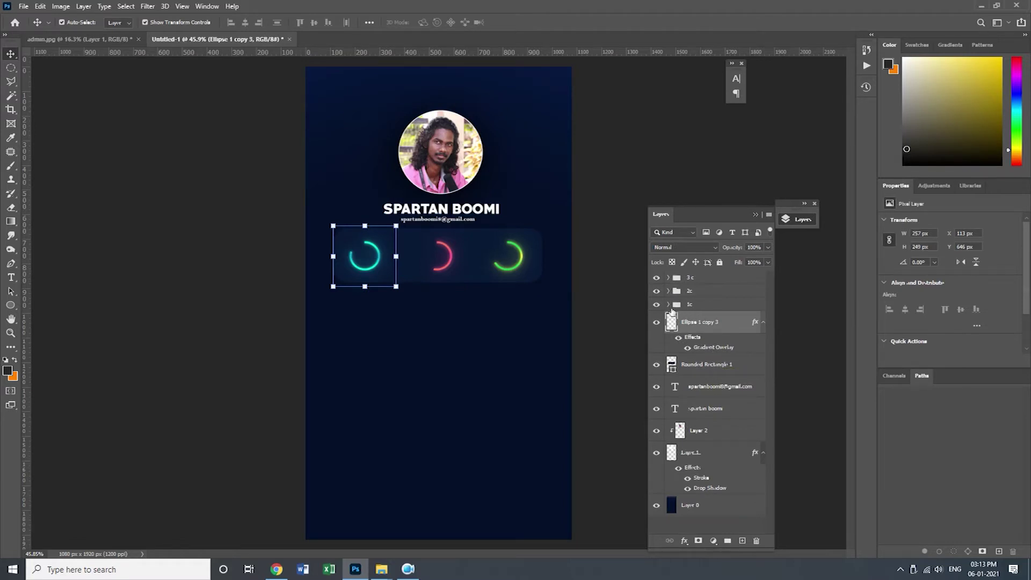
pyautogui.moveTo(705, 322); pyautogui.dragTo(701, 305)
# Step: Group the e-mail and name text layers with Layer 2 and Layer 1, and name the group profile
pyautogui.click(707, 328)
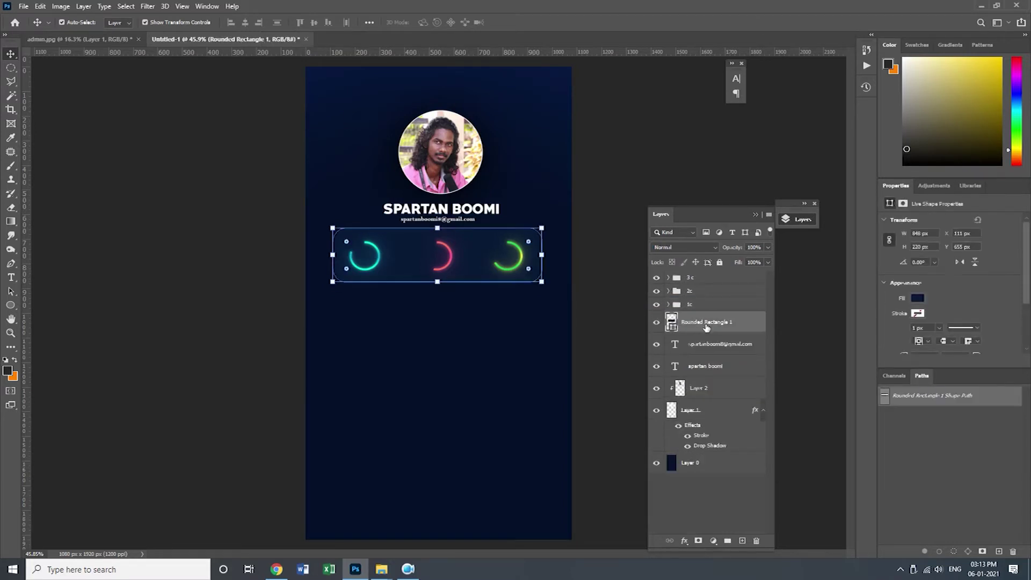
pyautogui.click(707, 354)
pyautogui.keyDown('ctrl'); pyautogui.click(715, 370); pyautogui.keyUp('ctrl')
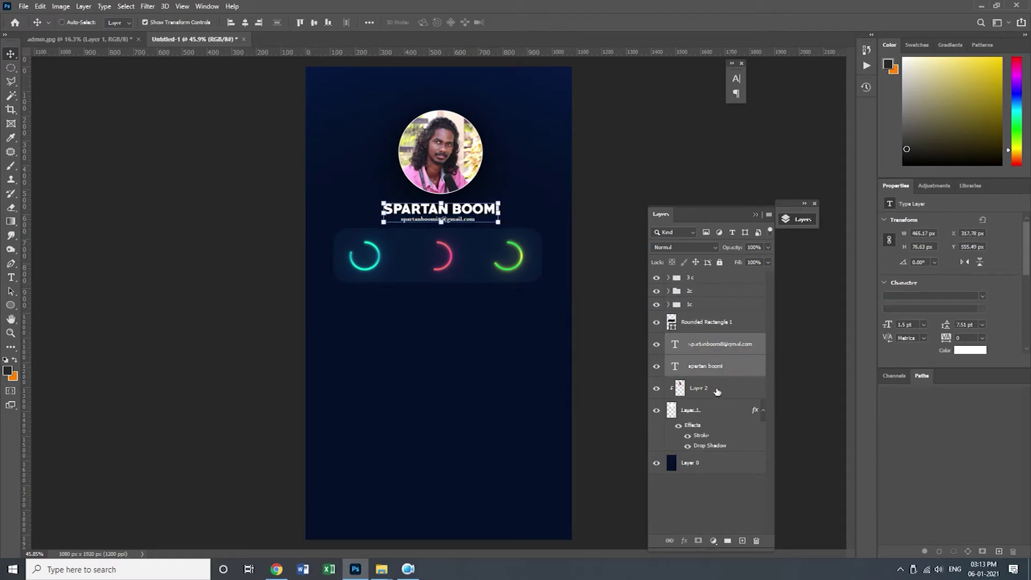
pyautogui.keyDown('ctrl'); pyautogui.click(716, 391); pyautogui.keyUp('ctrl')
pyautogui.keyDown('ctrl'); pyautogui.click(717, 415); pyautogui.keyUp('ctrl')
pyautogui.hotkey('ctrl', 'g')
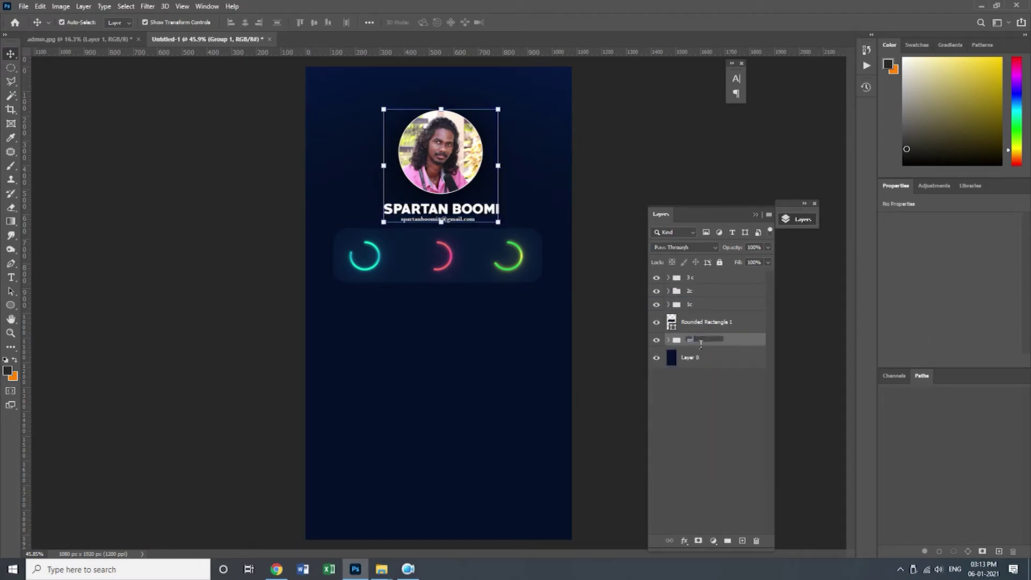
pyautogui.click(711, 382)
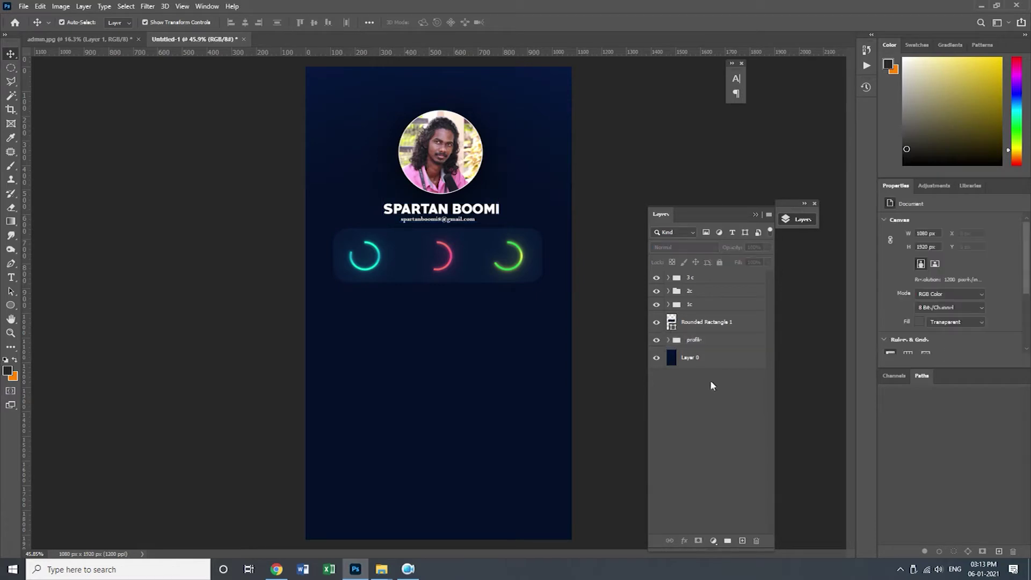
# Step: Move the profile group up toward the top of the canvas, leaving a gap above the ring panel
pyautogui.click(681, 341)
pyautogui.moveTo(487, 126); pyautogui.dragTo(490, 98)
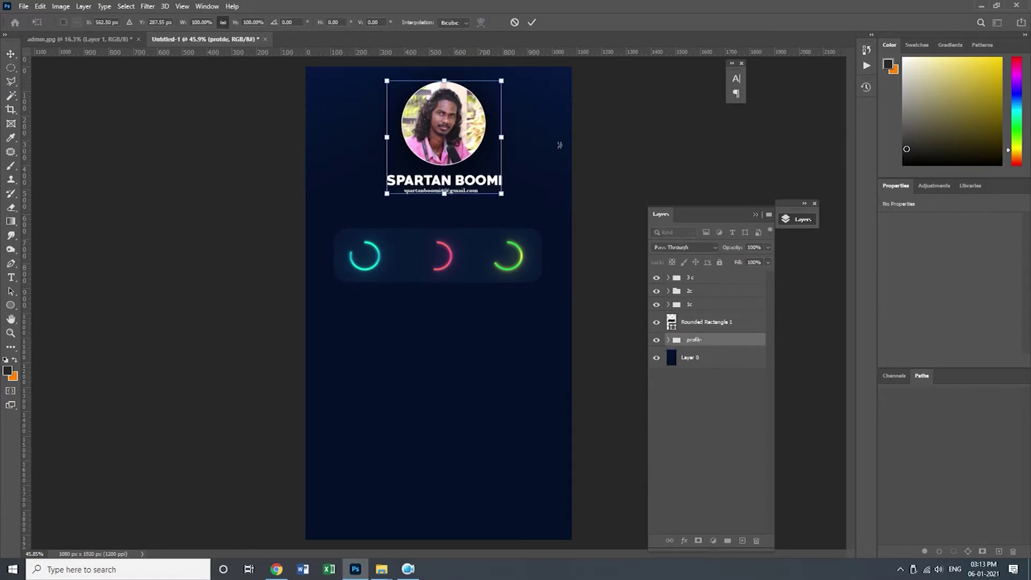
pyautogui.click(472, 274)
pyautogui.moveTo(466, 247); pyautogui.dragTo(466, 251)
pyautogui.click(641, 157)
# Step: Add the text 80% in the empty area beneath the teal ring
pyautogui.press('z')
pyautogui.moveTo(308, 235); pyautogui.dragTo(374, 259)
pyautogui.press('v')
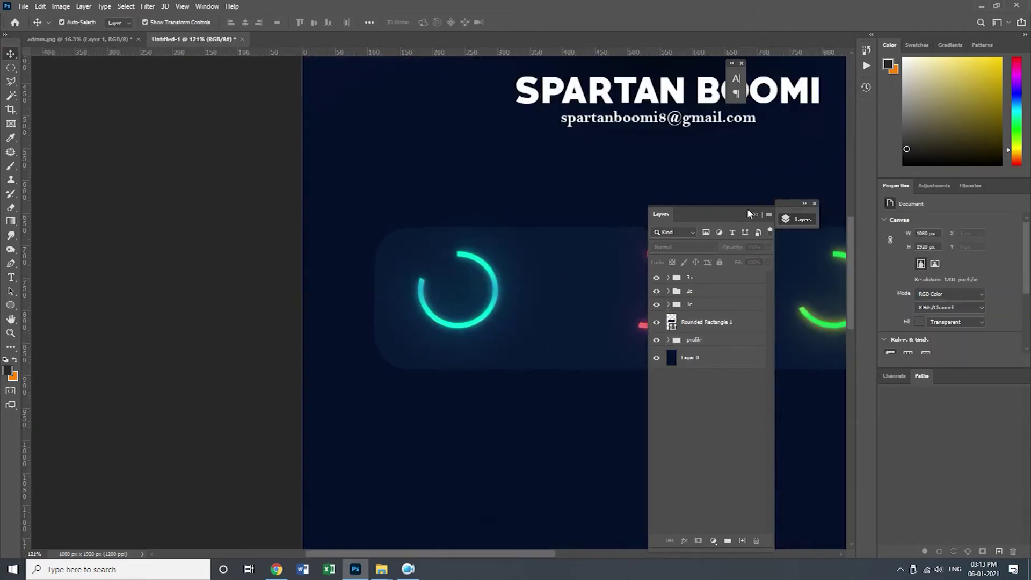
pyautogui.click(756, 214)
pyautogui.press('t')
pyautogui.click(469, 424)
pyautogui.write('8')
pyautogui.hotkey('ctrl', 'a')
pyautogui.write('3')
pyautogui.press('BackSpace')
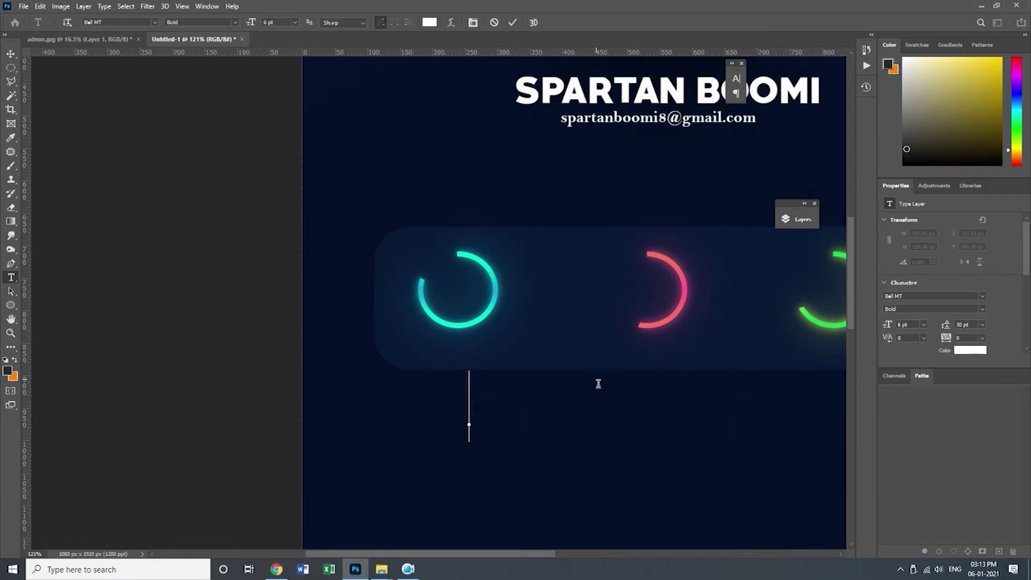
pyautogui.write('80%')
pyautogui.hotkey('ctrl', 'a')
# Step: Set the 80% text in the Ga Body font, scale it to about 82 px wide and center it inside the teal ring
pyautogui.click(154, 22)
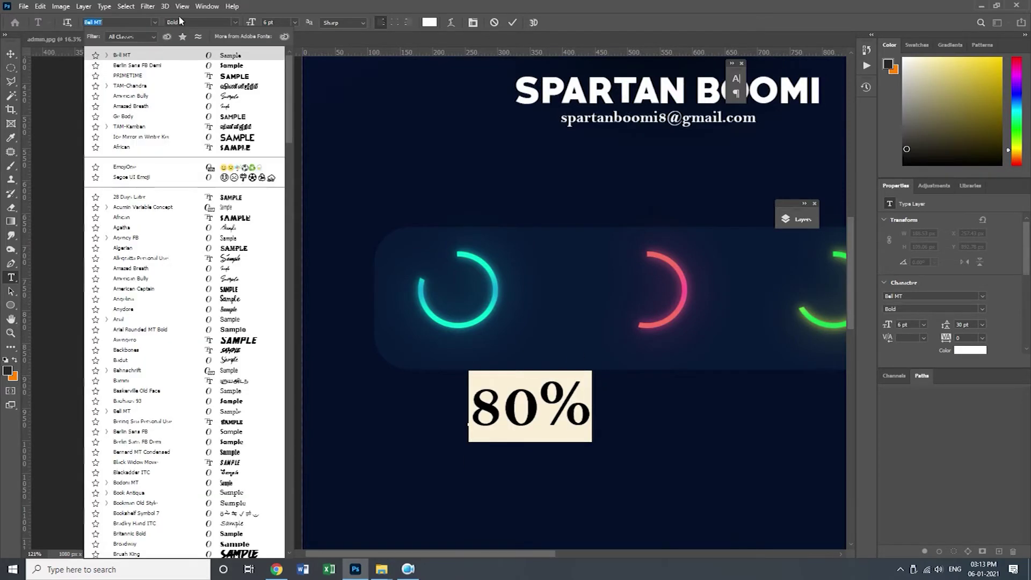
pyautogui.click(119, 102)
pyautogui.click(10, 54)
pyautogui.moveTo(505, 407); pyautogui.dragTo(444, 282)
pyautogui.moveTo(536, 245); pyautogui.dragTo(462, 301)
pyautogui.moveTo(442, 300); pyautogui.dragTo(465, 294)
pyautogui.press('Return')
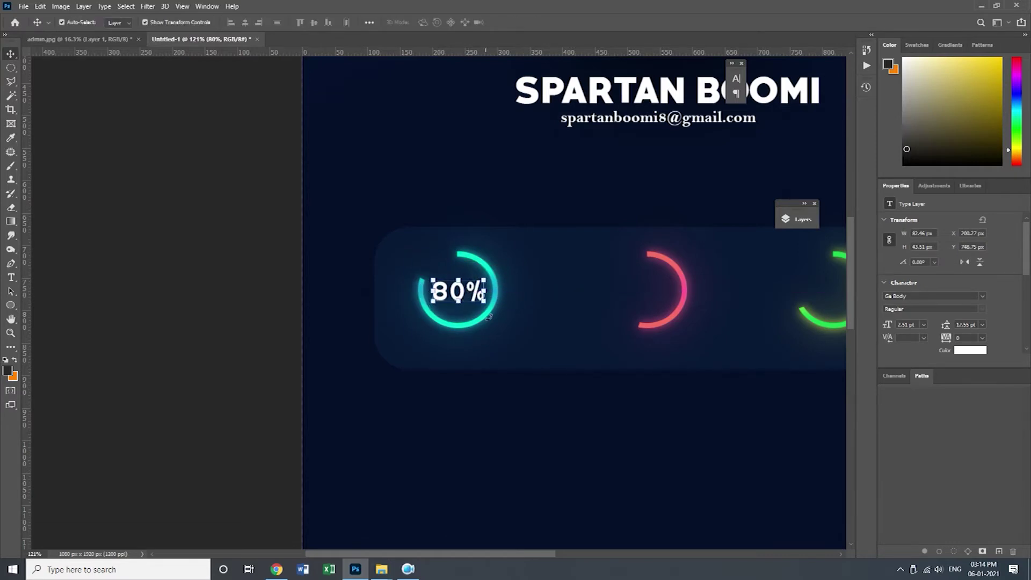
pyautogui.scroll(3, 489, 317)
pyautogui.press('Up')
# Step: Copy the 80% text into the pink ring and change the copy to 55%
pyautogui.moveTo(700, 322); pyautogui.dragTo(405, 328)
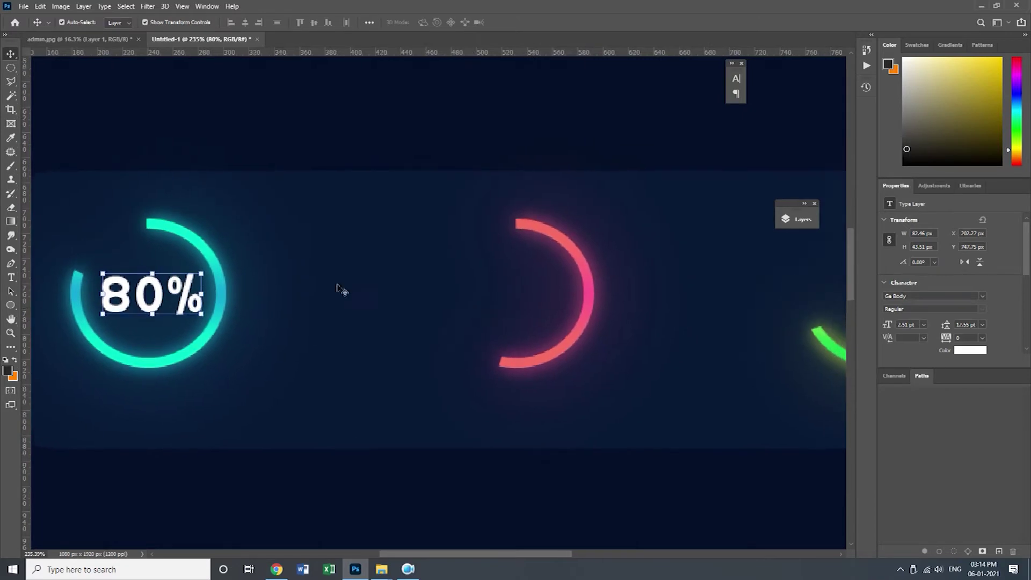
pyautogui.moveTo(156, 293); pyautogui.dragTo(520, 294)
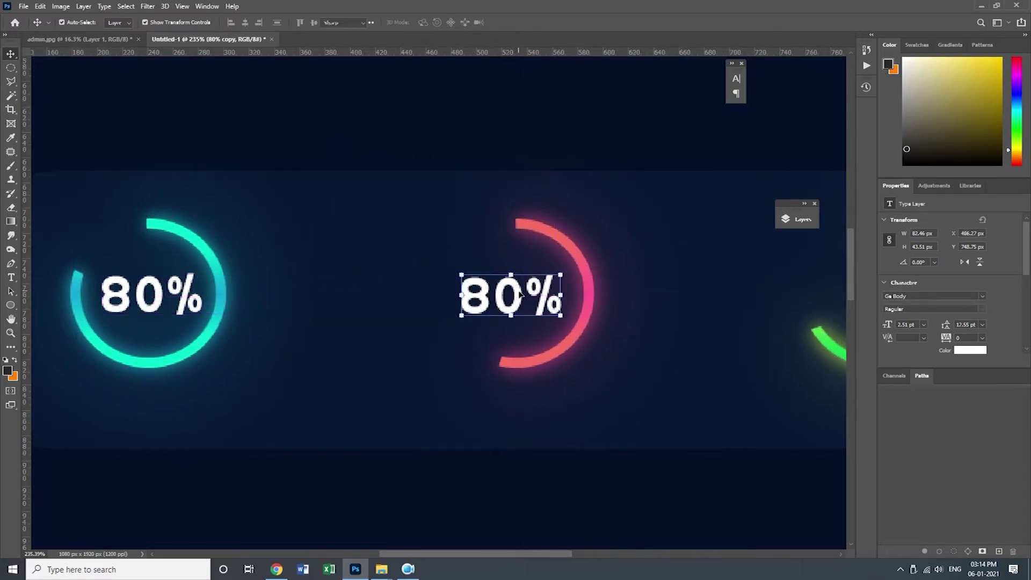
pyautogui.press('t')
pyautogui.click(490, 300)
pyautogui.press('BackSpace')
pyautogui.press('BackSpace')
pyautogui.write('55')
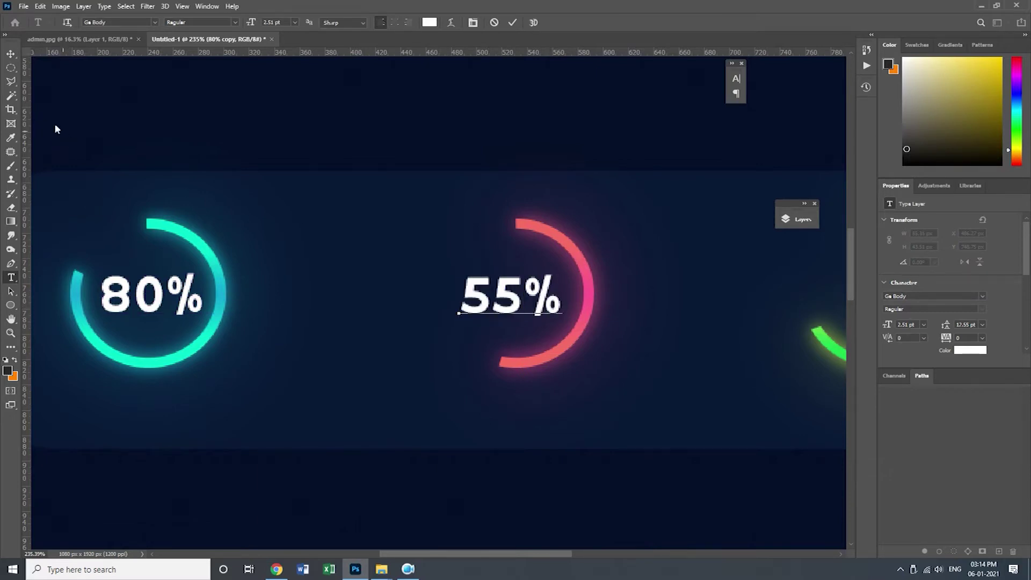
pyautogui.click(11, 55)
# Step: Copy the 55% text into the green ring and change the copy to 65%
pyautogui.moveTo(626, 290); pyautogui.dragTo(260, 304)
pyautogui.moveTo(176, 312); pyautogui.dragTo(455, 306)
pyautogui.moveTo(414, 574)
pyautogui.doubleClick(509, 309)
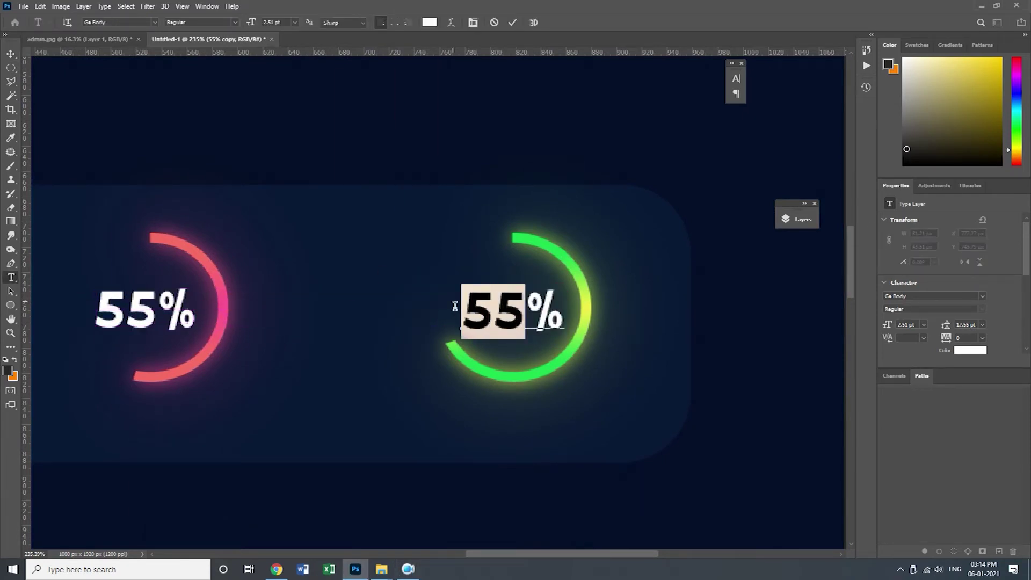
pyautogui.write('65')
pyautogui.click(11, 53)
# Step: Copy the 80% text beneath the teal ring and replace its wording with PERFOMENCE
pyautogui.click(486, 355)
pyautogui.press('z')
pyautogui.moveTo(397, 386); pyautogui.dragTo(334, 385)
pyautogui.moveTo(296, 382); pyautogui.dragTo(584, 374)
pyautogui.moveTo(314, 335); pyautogui.dragTo(314, 407)
pyautogui.doubleClick(314, 407)
pyautogui.write('P')
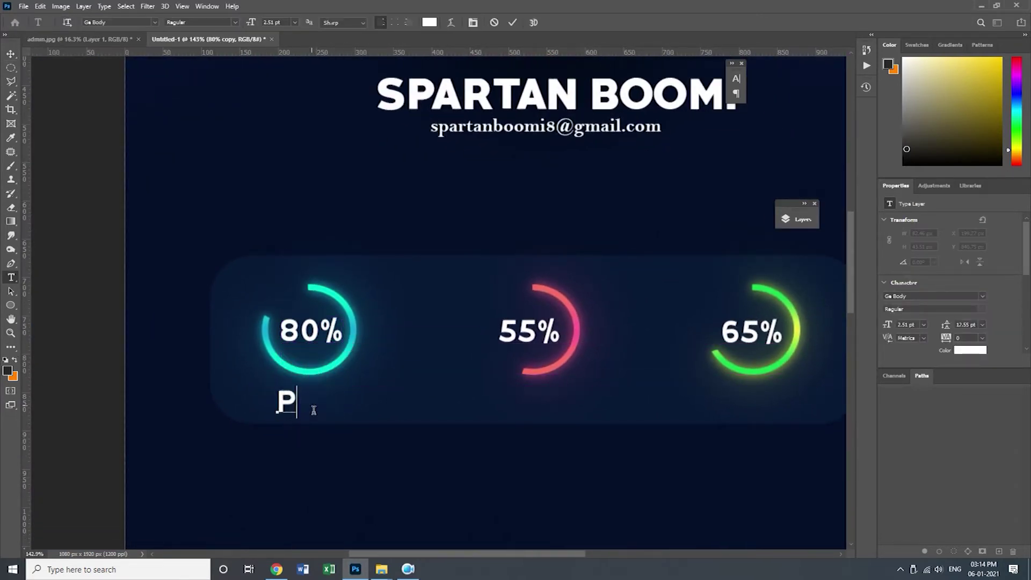
pyautogui.write('ERFOMENCe')
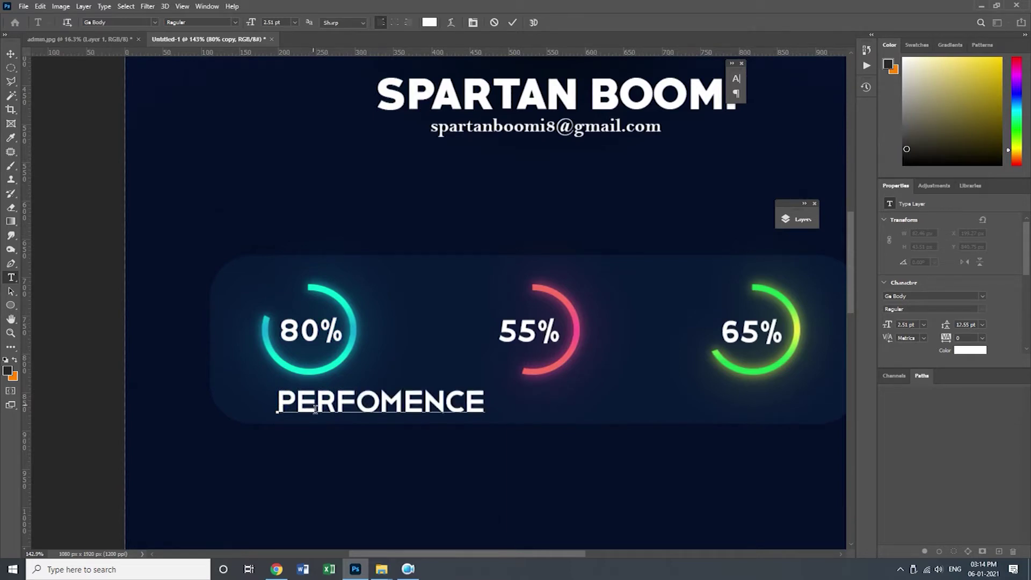
# Step: Scale the PERFOMENCE label to about 116 px wide and center it beneath the teal ring
pyautogui.hotkey('ctrl', 'a')
pyautogui.click(11, 55)
pyautogui.moveTo(484, 391); pyautogui.dragTo(366, 401)
pyautogui.moveTo(353, 409); pyautogui.dragTo(329, 397)
pyautogui.press('Return')
pyautogui.press('Right')
pyautogui.press('Right')
pyautogui.press('Right')
pyautogui.press('Right')
pyautogui.press('Right')
pyautogui.press('Right')
pyautogui.press('Right')
pyautogui.press('Right')
pyautogui.press('Right')
pyautogui.press('Right')
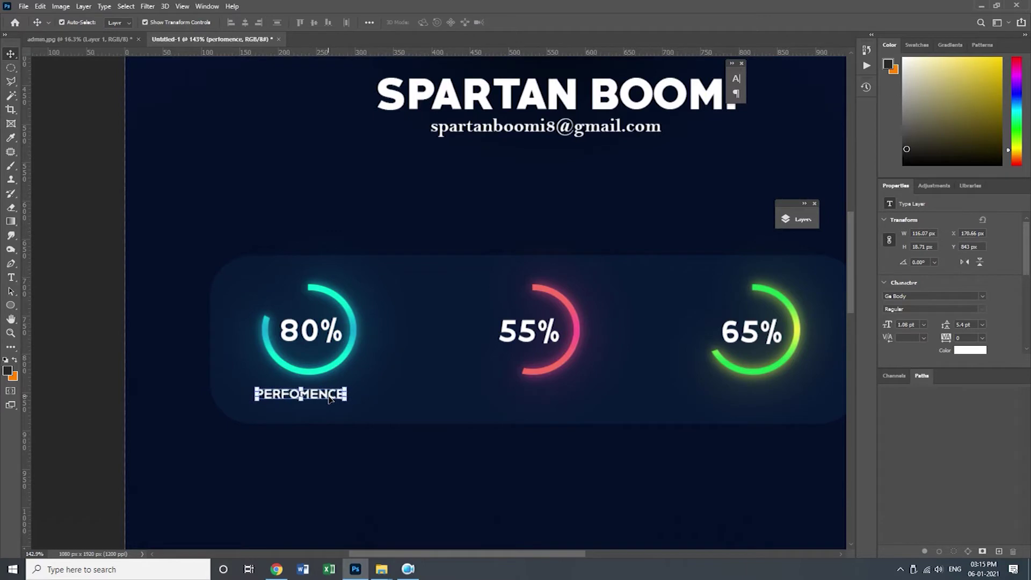
pyautogui.press('Right')
pyautogui.press('Right')
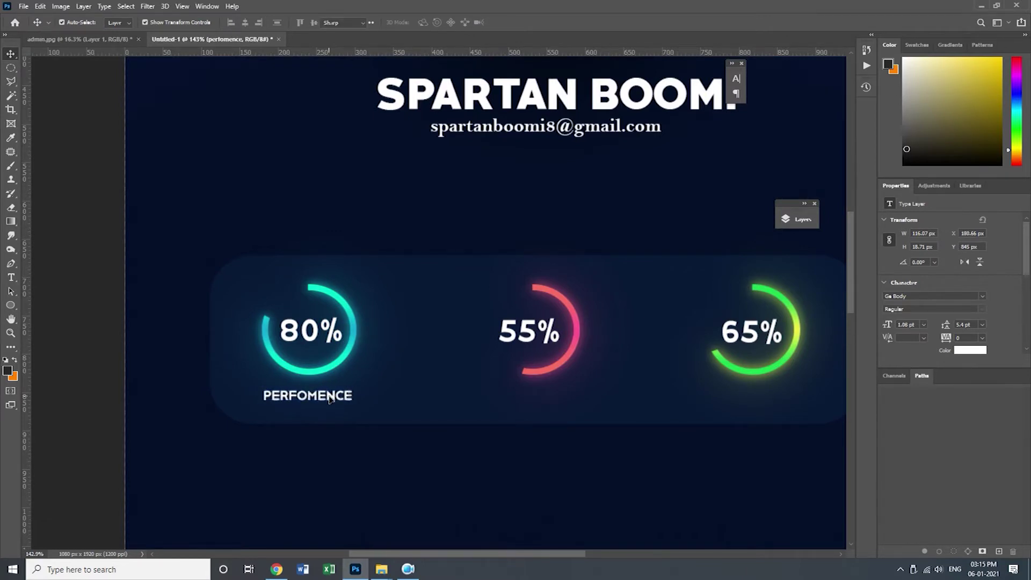
# Step: Copy the PERFOMENCE label beneath the pink ring, and change the teal ring's label to SKILL, centered under the ring
pyautogui.moveTo(337, 396); pyautogui.dragTo(562, 399)
pyautogui.doubleClick(562, 399)
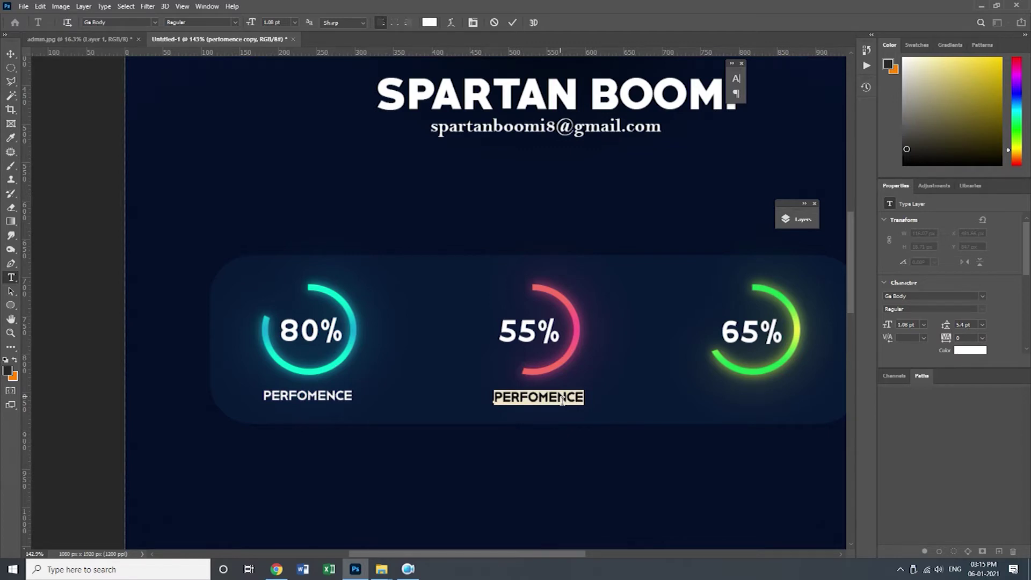
pyautogui.doubleClick(327, 401)
pyautogui.write('SKILL')
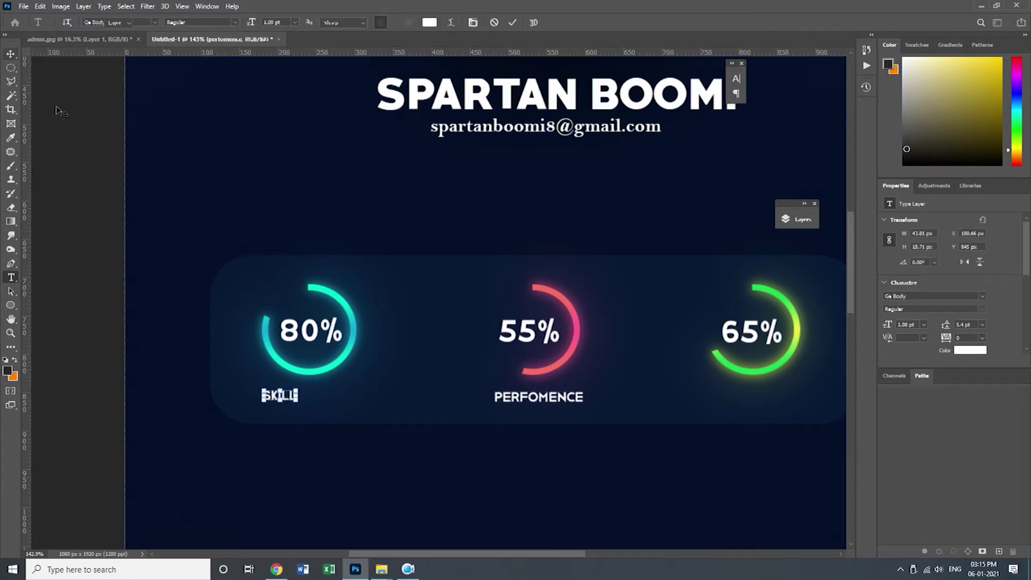
pyautogui.click(11, 54)
pyautogui.click(279, 396)
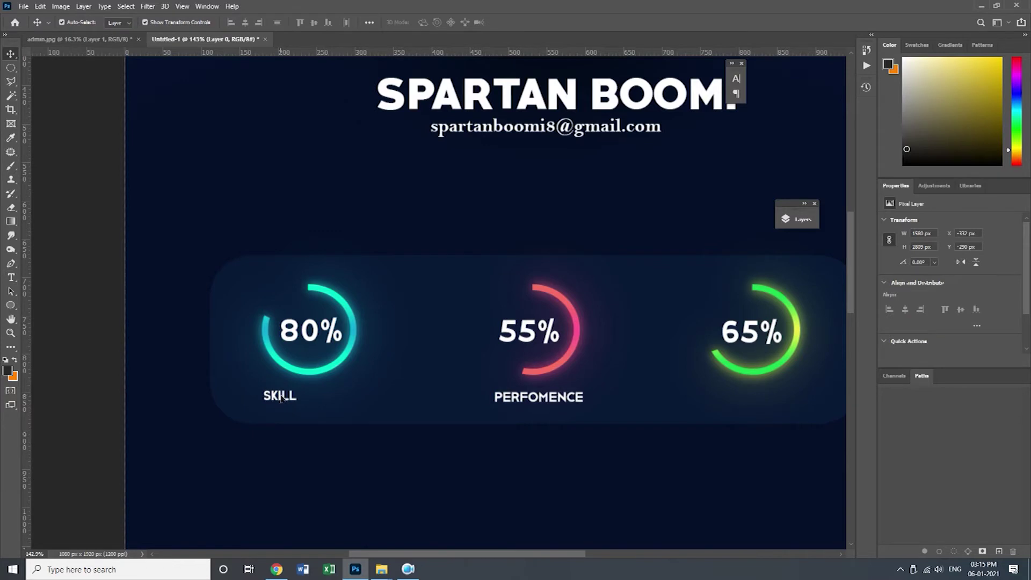
pyautogui.moveTo(275, 399); pyautogui.dragTo(306, 399)
# Step: Copy the PERFOMENCE label beneath the green ring and change the copy to TEAM WORK
pyautogui.click(545, 398)
pyautogui.moveTo(545, 398); pyautogui.dragTo(784, 403)
pyautogui.doubleClick(783, 404)
pyautogui.write('TEAM WORK')
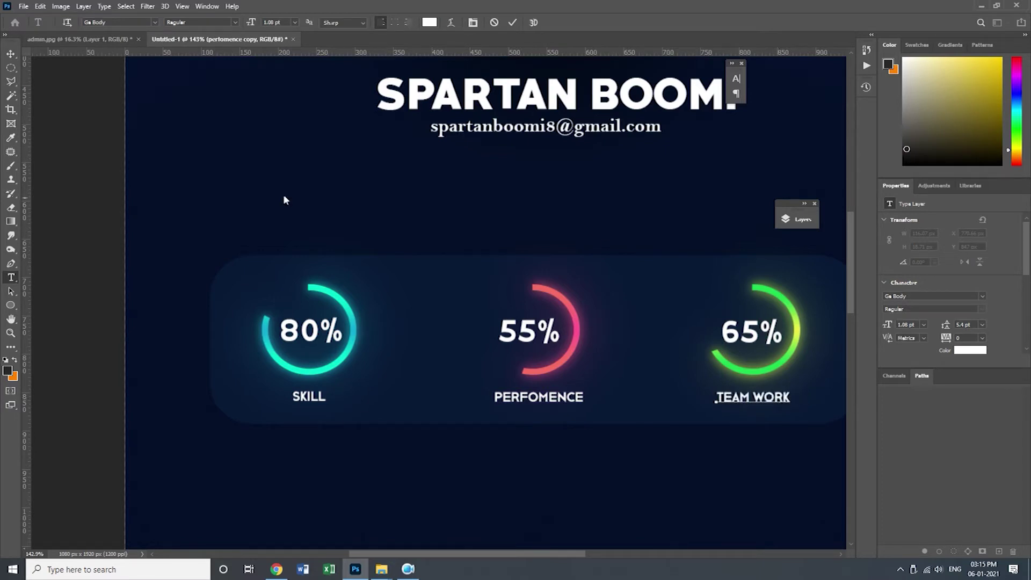
# Step: Extend the SKILL label to WORKING SKILL and center it again beneath the teal ring
pyautogui.click(315, 393)
pyautogui.write('WORKINGH')
pyautogui.press('BackSpace')
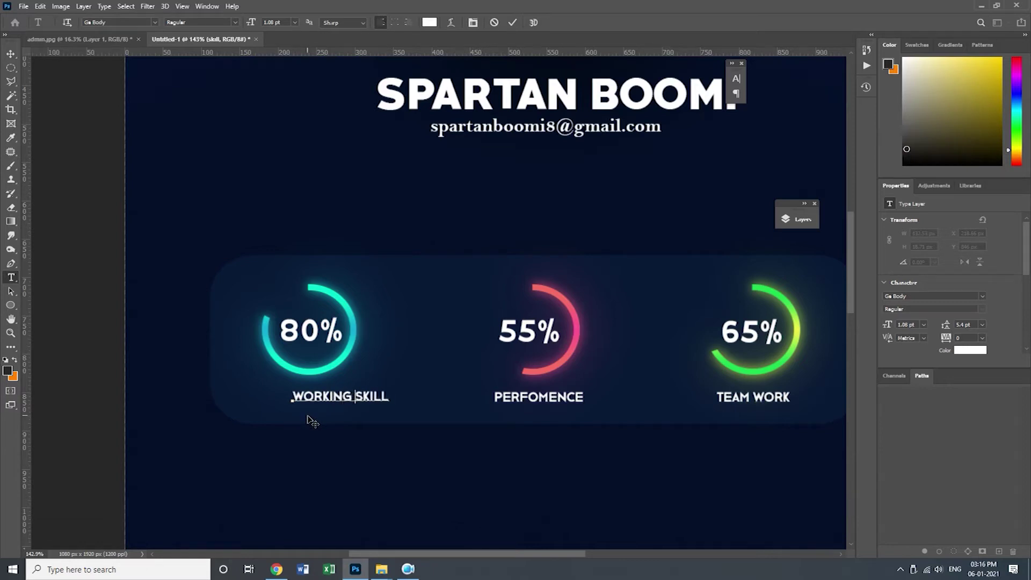
pyautogui.click(11, 54)
pyautogui.press('Left')
pyautogui.press('Left')
pyautogui.press('Left')
pyautogui.press('Left')
pyautogui.press('Left')
pyautogui.press('Left')
pyautogui.press('Left')
pyautogui.press('Left')
pyautogui.press('Left')
pyautogui.press('Left')
pyautogui.press('Left')
pyautogui.press('Left')
pyautogui.press('Left')
pyautogui.press('Left')
pyautogui.press('Left')
pyautogui.press('Left')
pyautogui.press('Left')
pyautogui.press('Left')
pyautogui.press('Left')
pyautogui.press('Left')
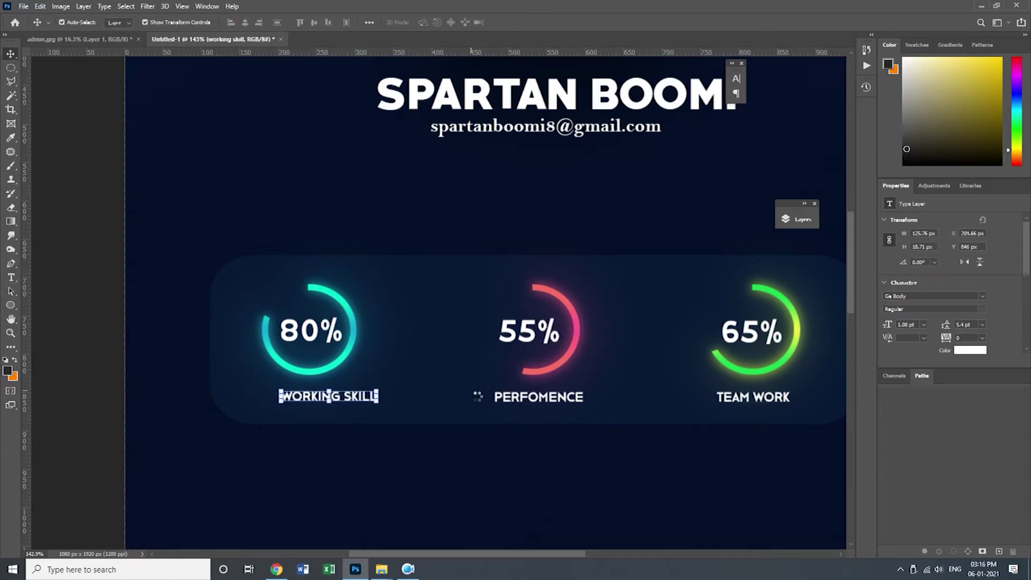
pyautogui.press('Left')
pyautogui.press('Left')
pyautogui.press('Left')
pyautogui.press('Left')
pyautogui.press('Left')
pyautogui.press('Left')
pyautogui.press('Left')
pyautogui.press('Left')
pyautogui.press('Left')
pyautogui.press('Left')
pyautogui.press('Left')
pyautogui.press('Left')
pyautogui.press('Left')
pyautogui.press('Left')
pyautogui.press('Left')
pyautogui.press('Left')
pyautogui.press('Left')
pyautogui.press('Left')
pyautogui.click(183, 196)
pyautogui.press('z')
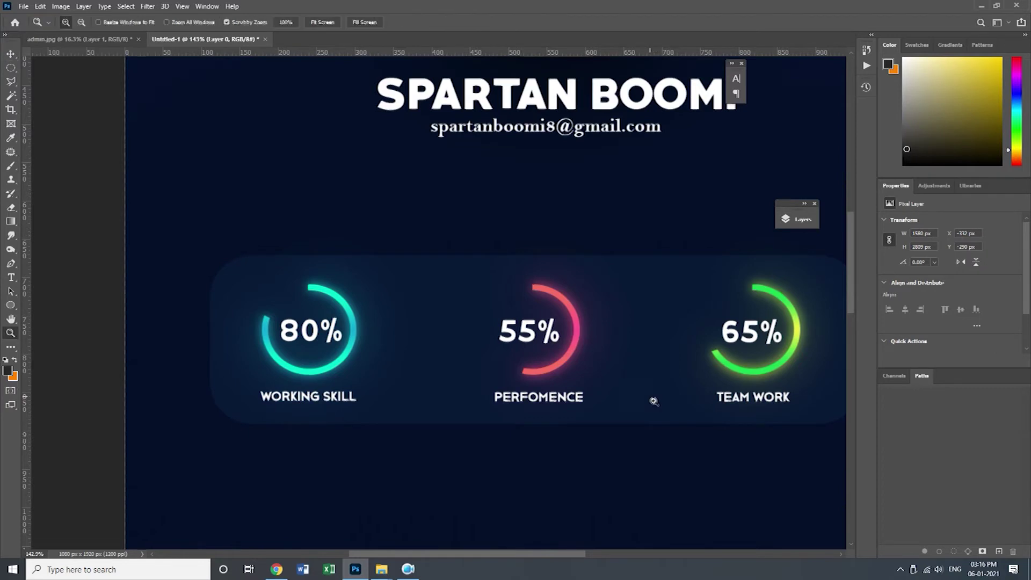
pyautogui.moveTo(656, 403); pyautogui.dragTo(597, 414)
pyautogui.press('v')
pyautogui.click(462, 167)
pyautogui.hotkey('ctrl', 't')
pyautogui.moveTo(439, 151); pyautogui.dragTo(437, 157)
pyautogui.hotkey('ctrl', 'z')
# Step: Move the portrait layers and the name and e-mail text down so they sit just above the ring panel
pyautogui.click(794, 220)
pyautogui.scroll(-1, 720, 429)
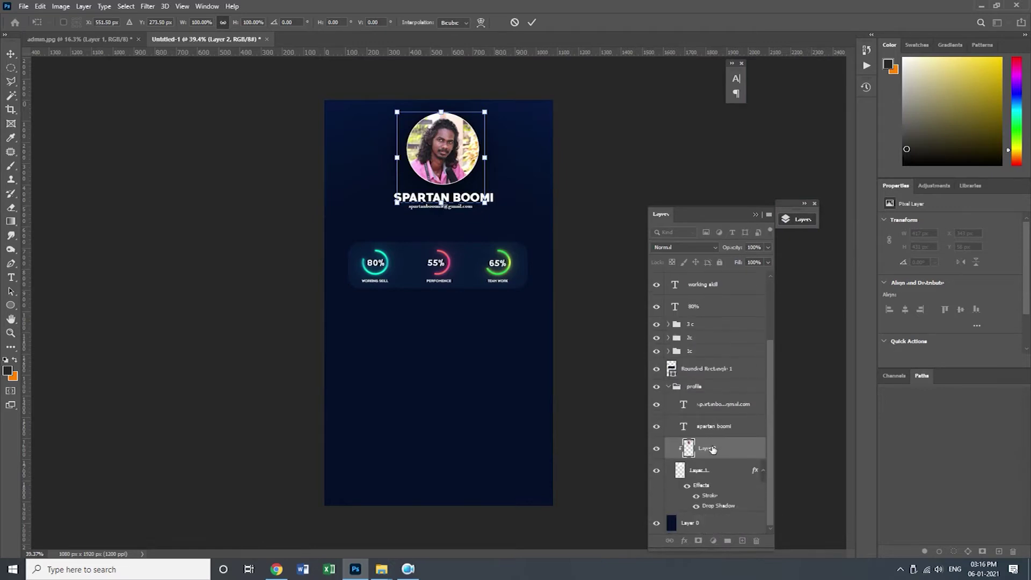
pyautogui.keyDown('shift'); pyautogui.click(723, 472); pyautogui.keyUp('shift')
pyautogui.moveTo(468, 156); pyautogui.dragTo(487, 222)
pyautogui.click(763, 425)
pyautogui.keyDown('shift'); pyautogui.click(740, 411); pyautogui.keyUp('shift')
pyautogui.hotkey('ctrl', 't')
pyautogui.click(613, 199)
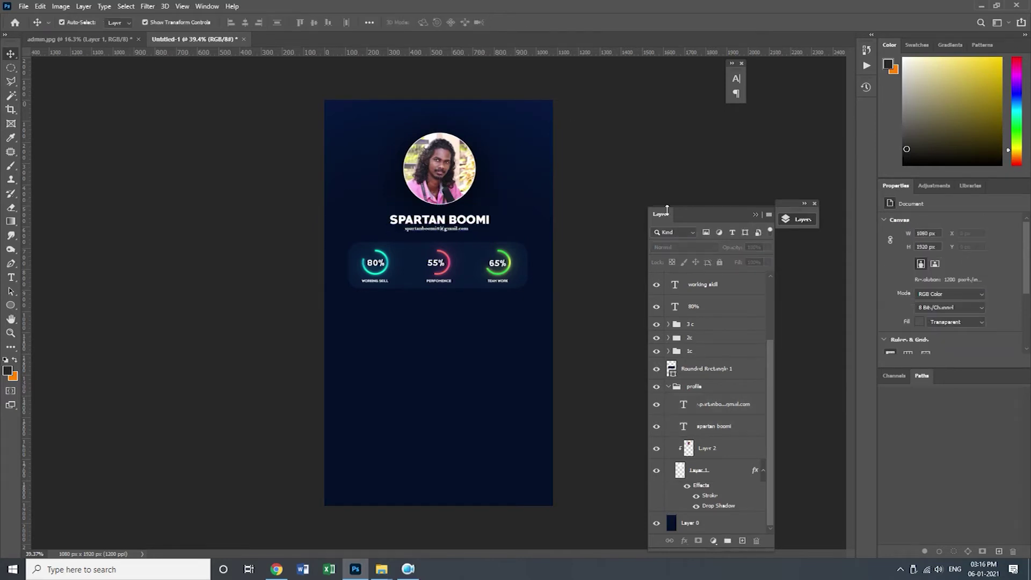
pyautogui.click(756, 215)
pyautogui.click(416, 570)
pyautogui.click(619, 515)
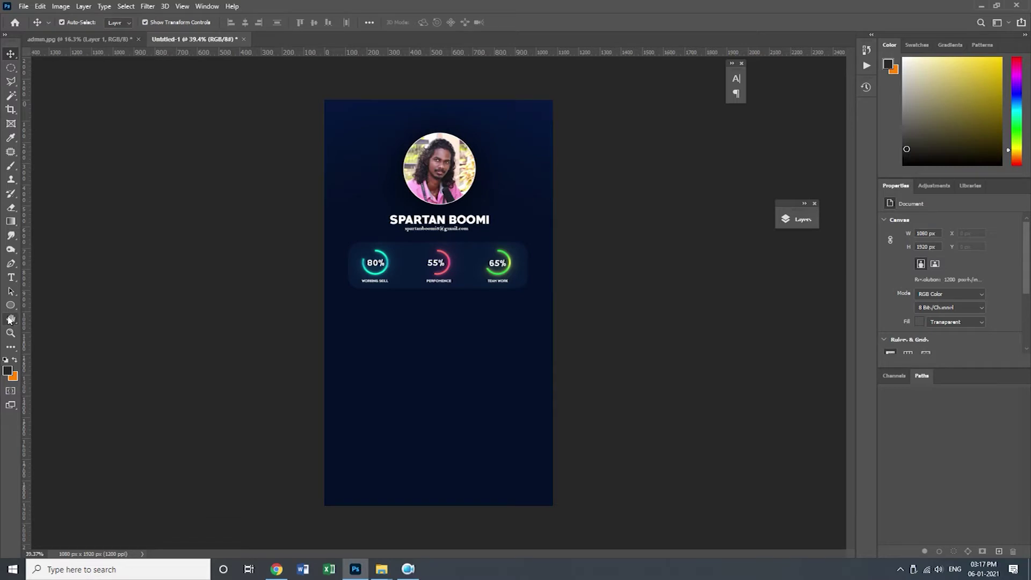
# Step: Draw a rounded rectangle about 825 × 465 px below the ring panel and tighten its corner rounding
pyautogui.rightClick(10, 305)
pyautogui.click(54, 316)
pyautogui.moveTo(359, 336); pyautogui.dragTo(532, 433)
pyautogui.moveTo(510, 349); pyautogui.dragTo(535, 347)
pyautogui.click(11, 54)
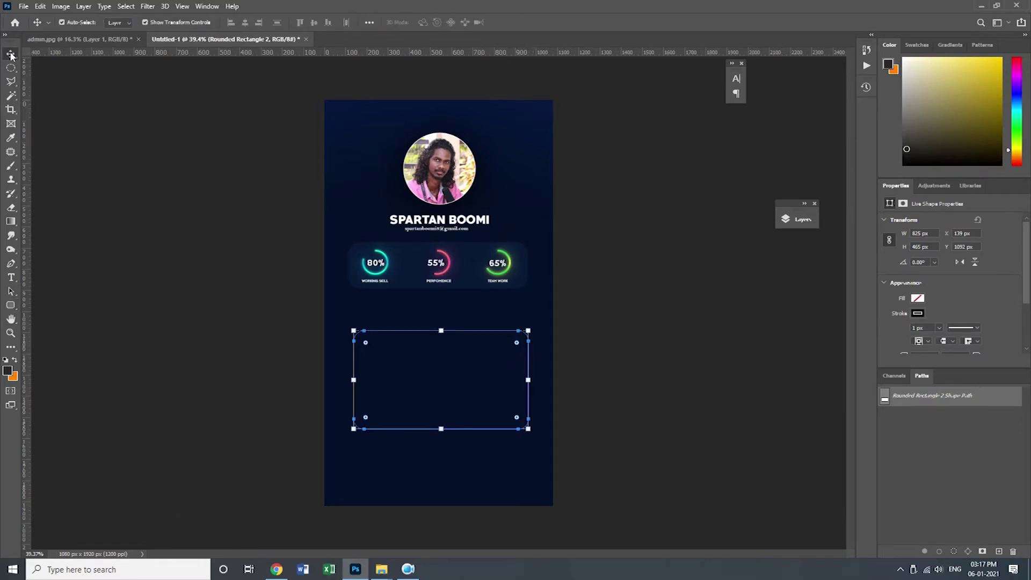
# Step: Fill the new rounded rectangle with a recently used dark navy and remove its stroke
pyautogui.click(8, 305)
pyautogui.click(120, 22)
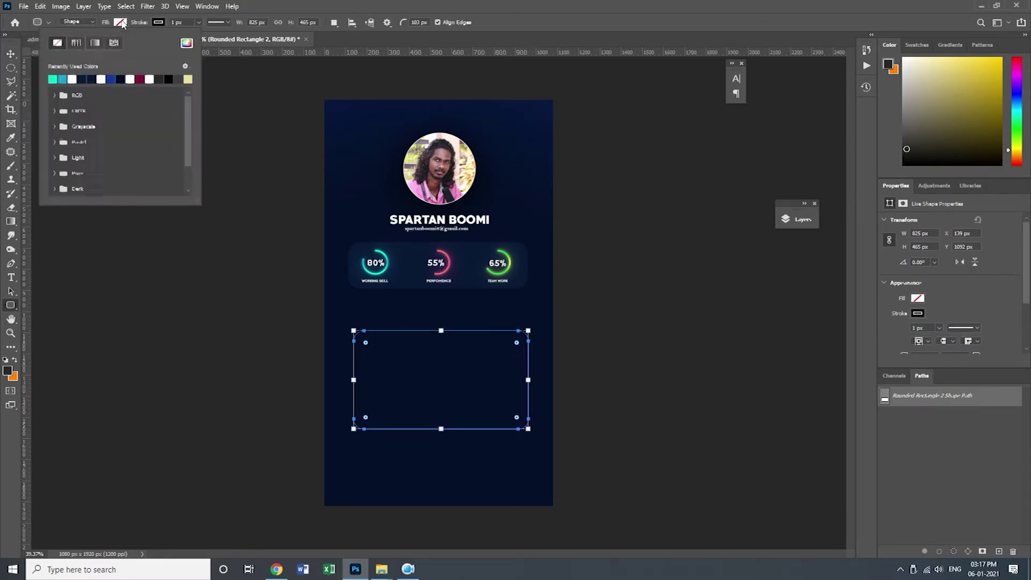
pyautogui.click(122, 80)
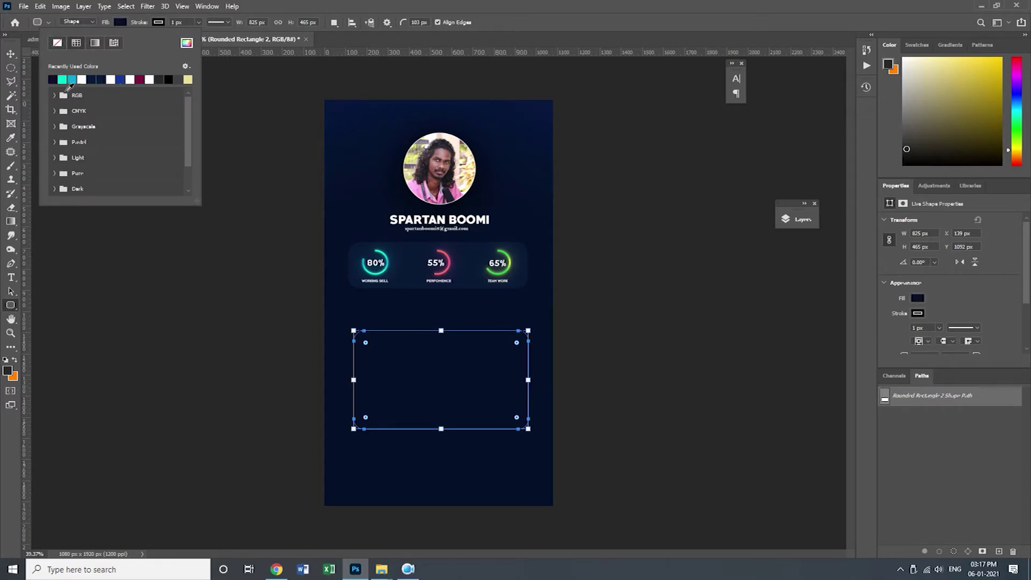
pyautogui.click(11, 56)
pyautogui.click(11, 305)
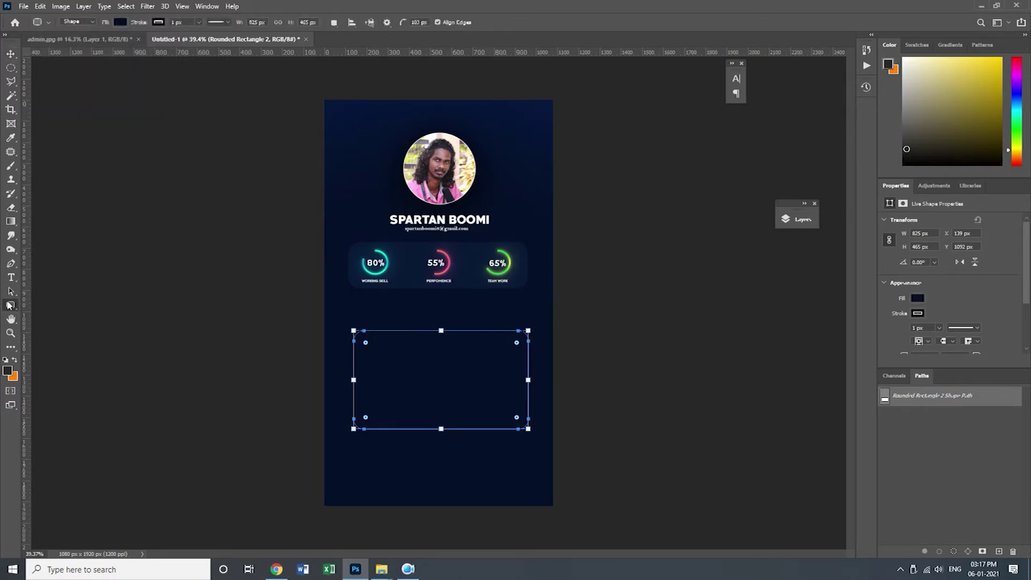
pyautogui.click(121, 23)
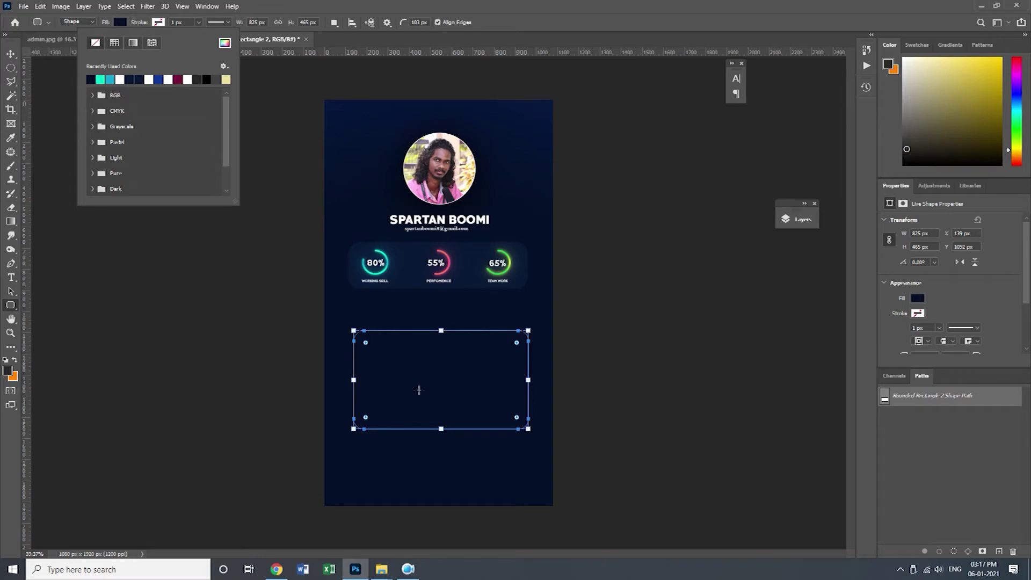
pyautogui.click(11, 54)
# Step: Shift the lower rounded rectangle slightly and change its fill to black
pyautogui.moveTo(458, 374)
pyautogui.mouseDown()
pyautogui.moveTo(445, 366)
pyautogui.moveTo(453, 381)
pyautogui.mouseUp()
pyautogui.click(13, 304)
pyautogui.click(122, 24)
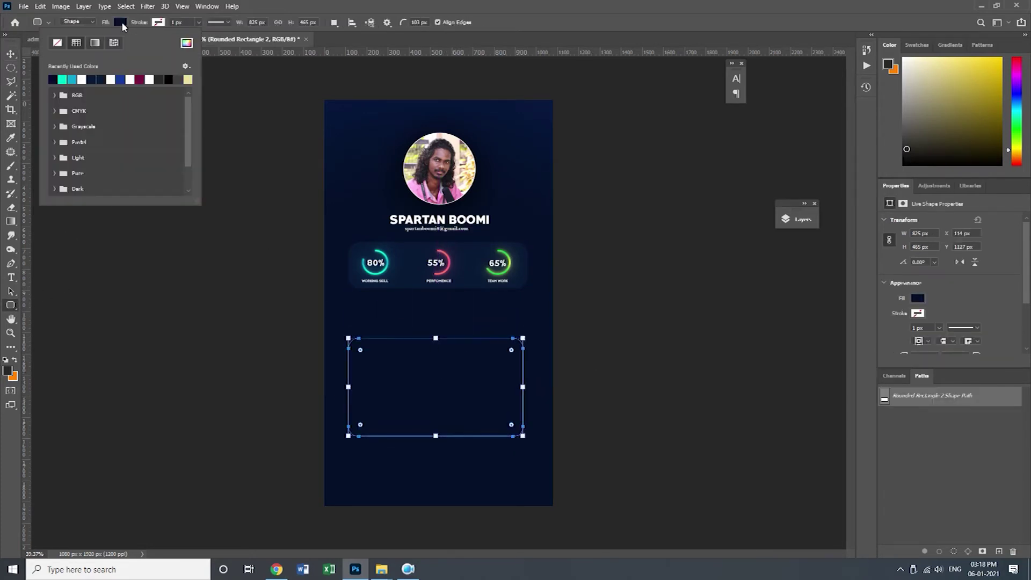
pyautogui.click(187, 43)
pyautogui.moveTo(795, 441); pyautogui.dragTo(607, 562)
pyautogui.click(935, 336)
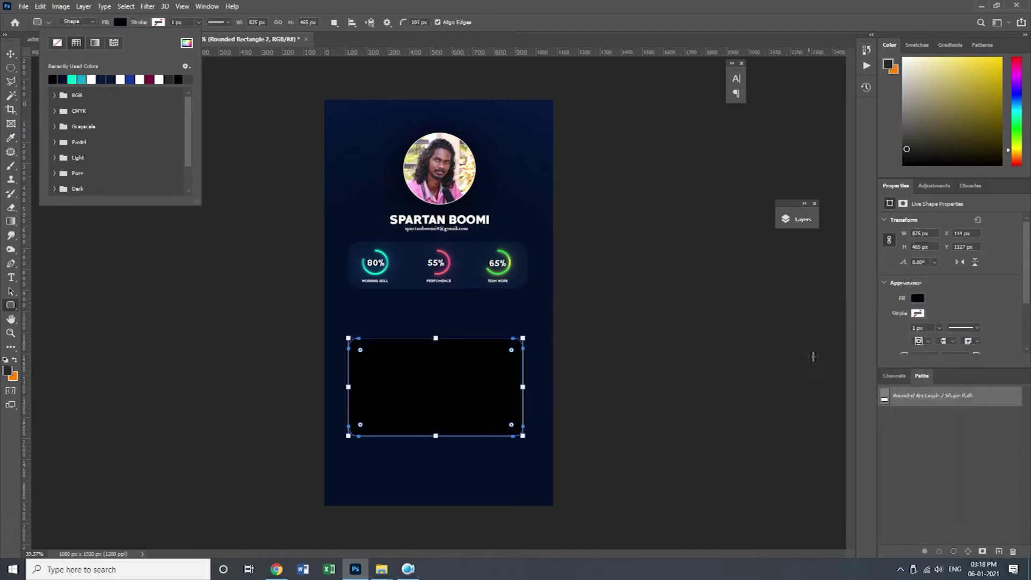
# Step: Move the black rounded rectangle closer to the canvas centre, rasterize its layer and lower its opacity
pyautogui.press('v')
pyautogui.moveTo(475, 394); pyautogui.dragTo(479, 391)
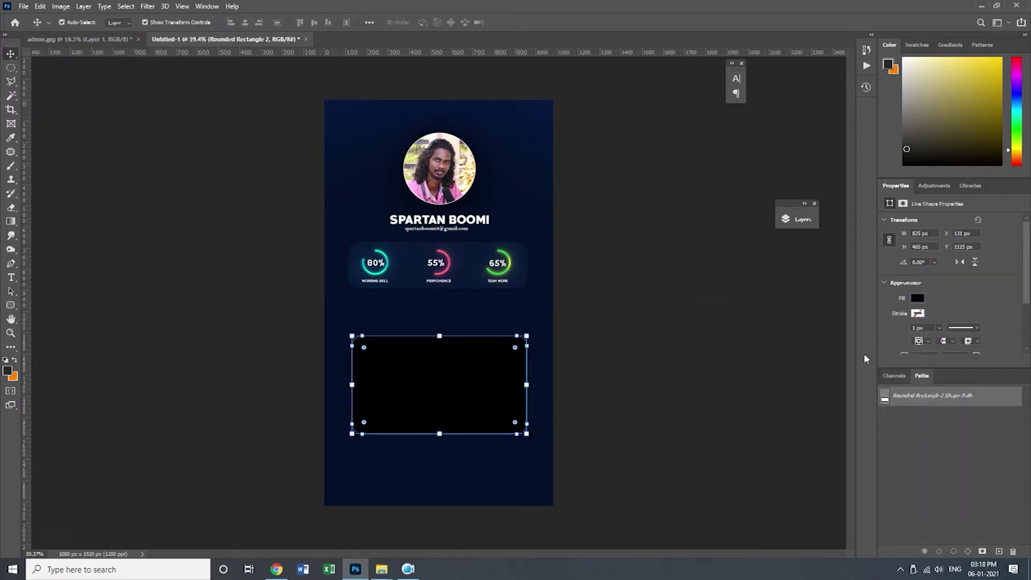
pyautogui.click(801, 219)
pyautogui.scroll(5, 709, 372)
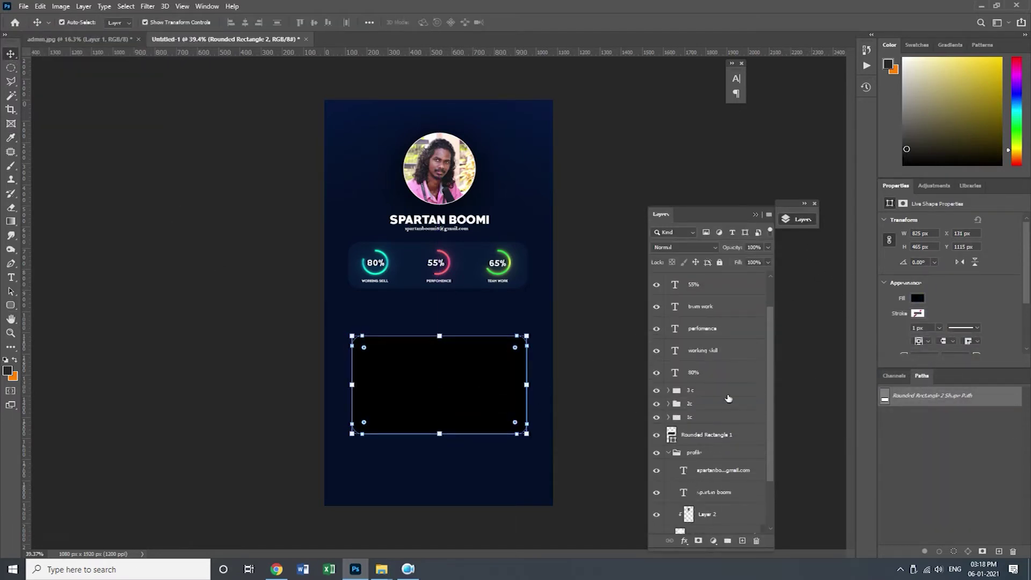
pyautogui.rightClick(731, 285)
pyautogui.click(779, 270)
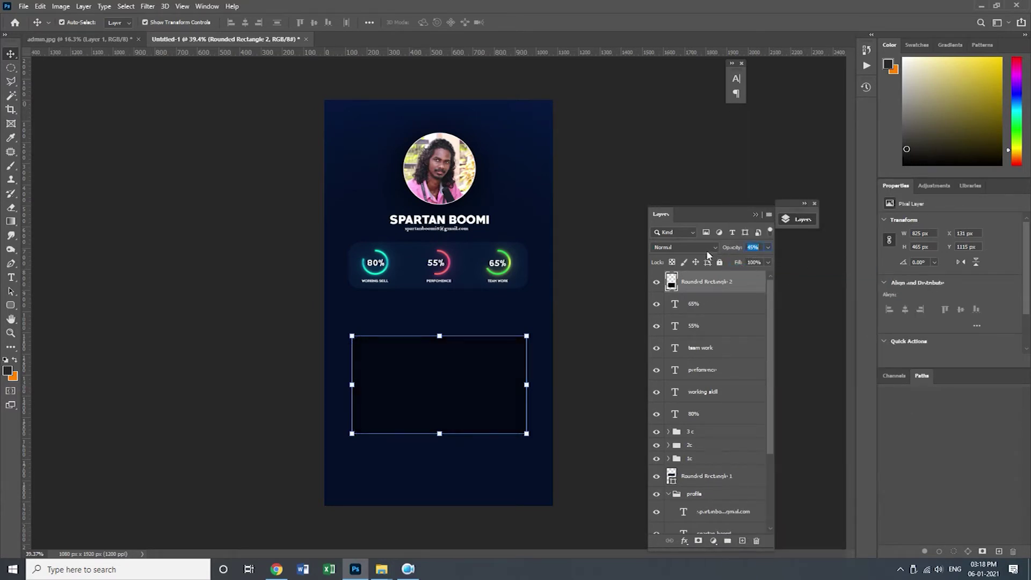
# Step: Set vertical guides at the ring panel's outer edges and scale the lower panel to about 848 × 477 px between them
pyautogui.click(640, 332)
pyautogui.moveTo(478, 383)
pyautogui.mouseDown()
pyautogui.moveTo(478, 367)
pyautogui.moveTo(477, 376)
pyautogui.mouseUp()
pyautogui.moveTo(24, 239); pyautogui.dragTo(351, 361)
pyautogui.moveTo(447, 376); pyautogui.dragTo(444, 376)
pyautogui.moveTo(30, 340); pyautogui.dragTo(530, 356)
pyautogui.moveTo(523, 375); pyautogui.dragTo(535, 380)
pyautogui.press('Return')
# Step: Remove both vertical guides and fine-tune the lower panel's position beneath the ring panel
pyautogui.click(528, 269)
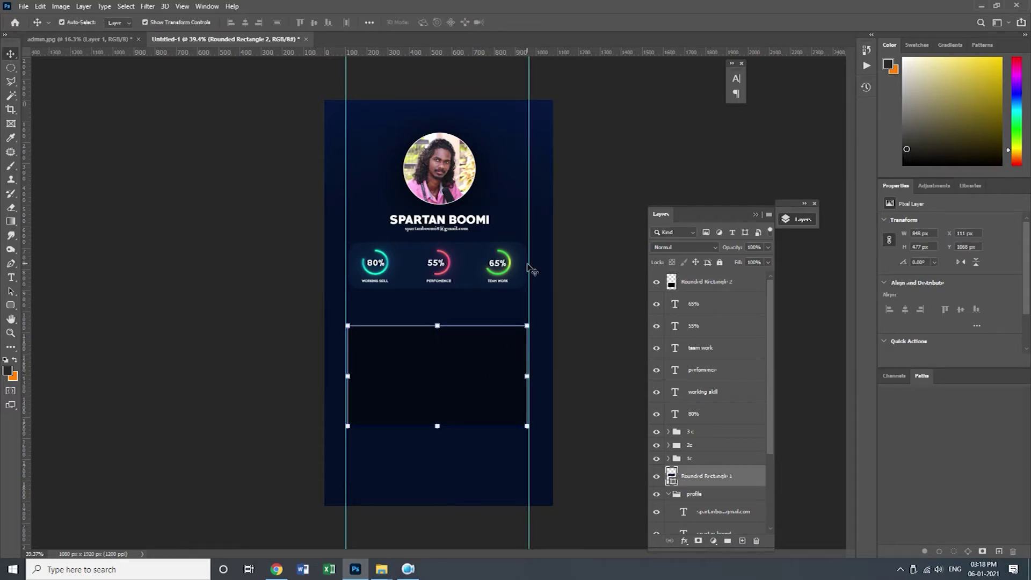
pyautogui.moveTo(530, 328); pyautogui.dragTo(25, 317)
pyautogui.moveTo(350, 326); pyautogui.dragTo(24, 322)
pyautogui.click(465, 363)
pyautogui.click(540, 361)
pyautogui.moveTo(467, 379); pyautogui.dragTo(464, 380)
pyautogui.click(621, 170)
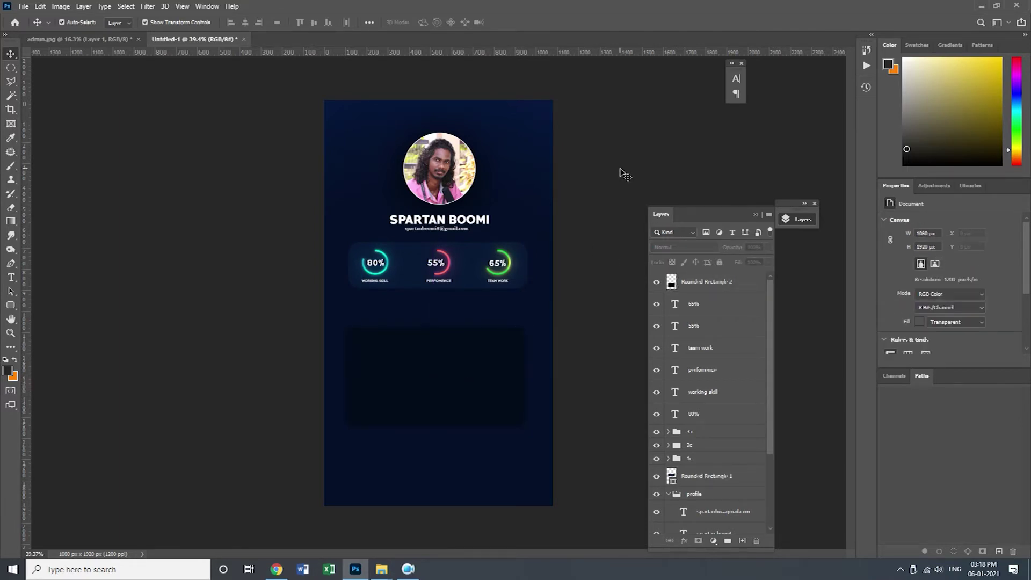
pyautogui.click(755, 215)
# Step: Add the text SETTINGS between the ring panel and the lower panel and set its font to Ge Body
pyautogui.press('t')
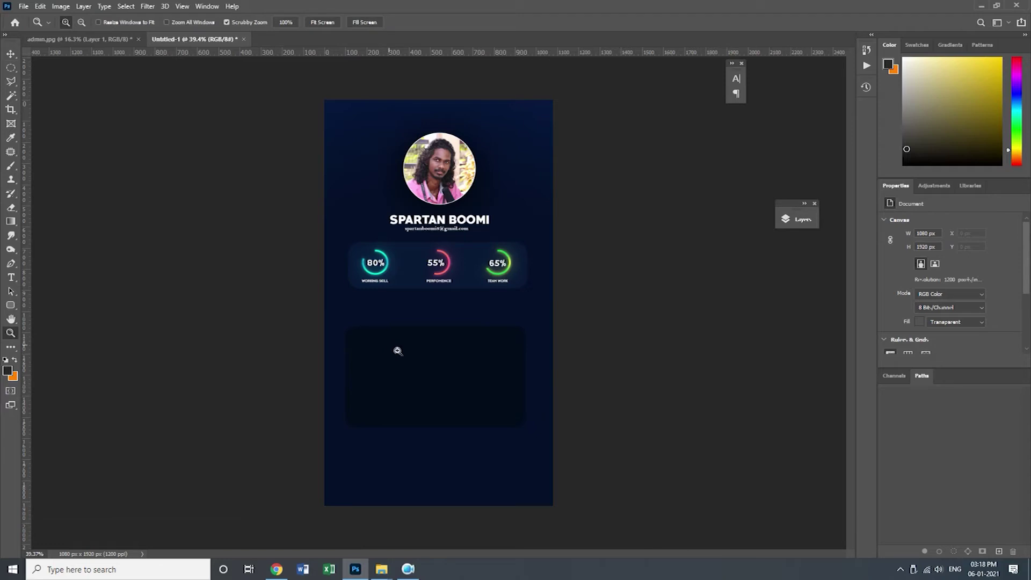
pyautogui.scroll(2, 393, 350)
pyautogui.click(423, 304)
pyautogui.write('SETTINGS')
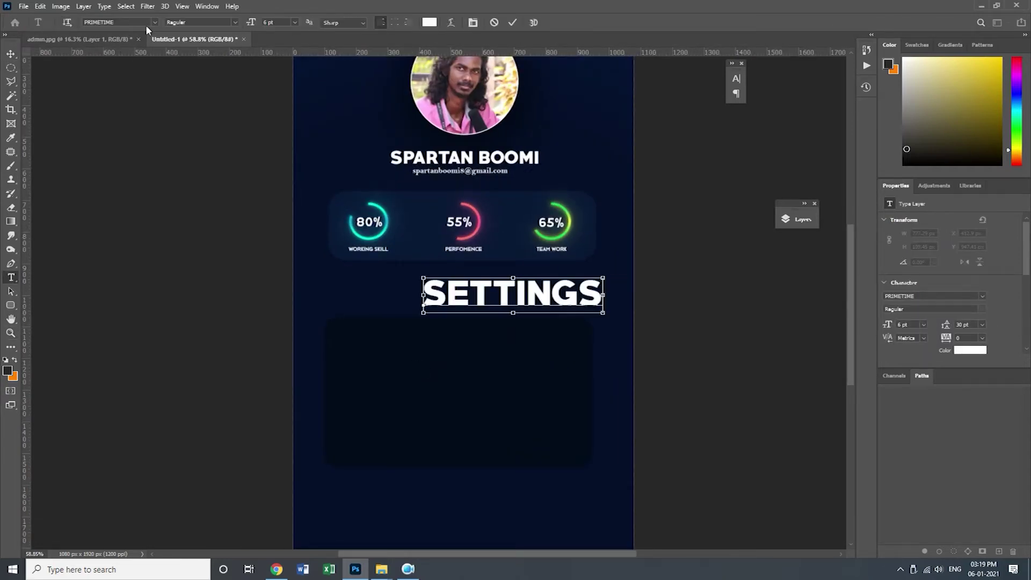
pyautogui.hotkey('ctrl', 'a')
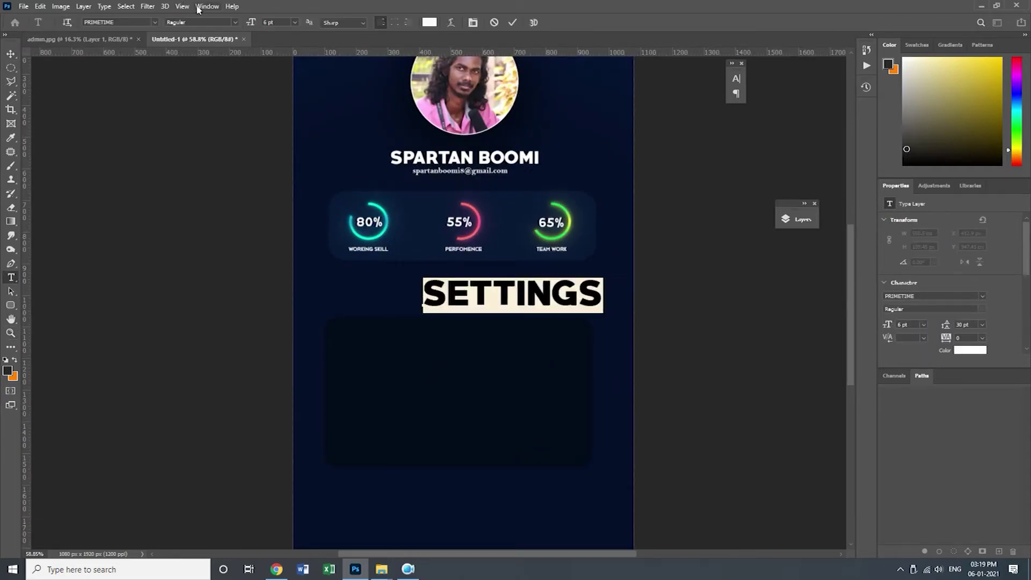
pyautogui.click(154, 22)
pyautogui.click(224, 86)
pyautogui.click(154, 23)
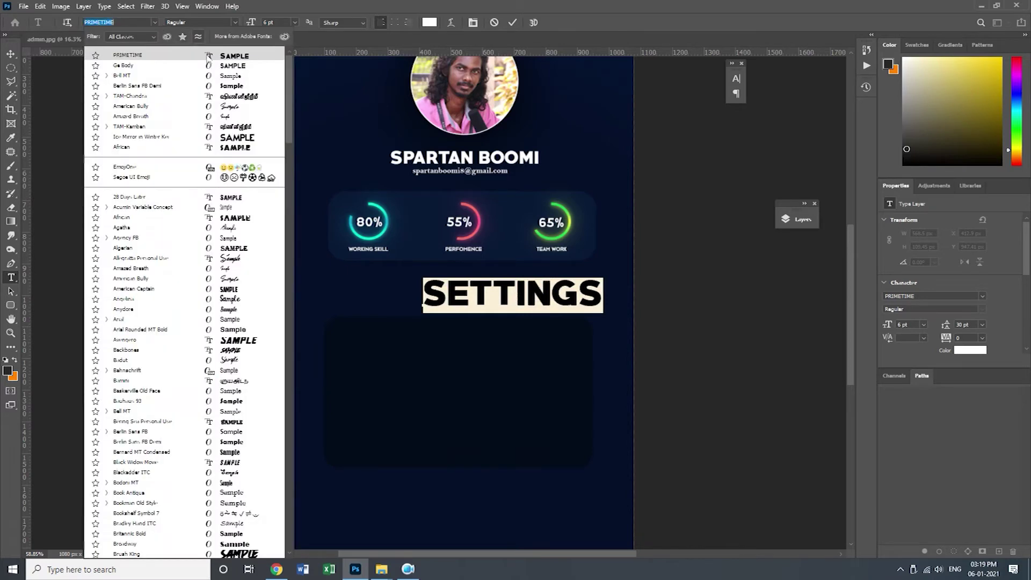
pyautogui.click(124, 55)
# Step: Shrink the SETTINGS text to about 2.2 pt, place it just above the lower panel and lower its opacity
pyautogui.click(14, 53)
pyautogui.moveTo(456, 289); pyautogui.dragTo(429, 292)
pyautogui.moveTo(536, 298); pyautogui.dragTo(486, 300)
pyautogui.click(801, 220)
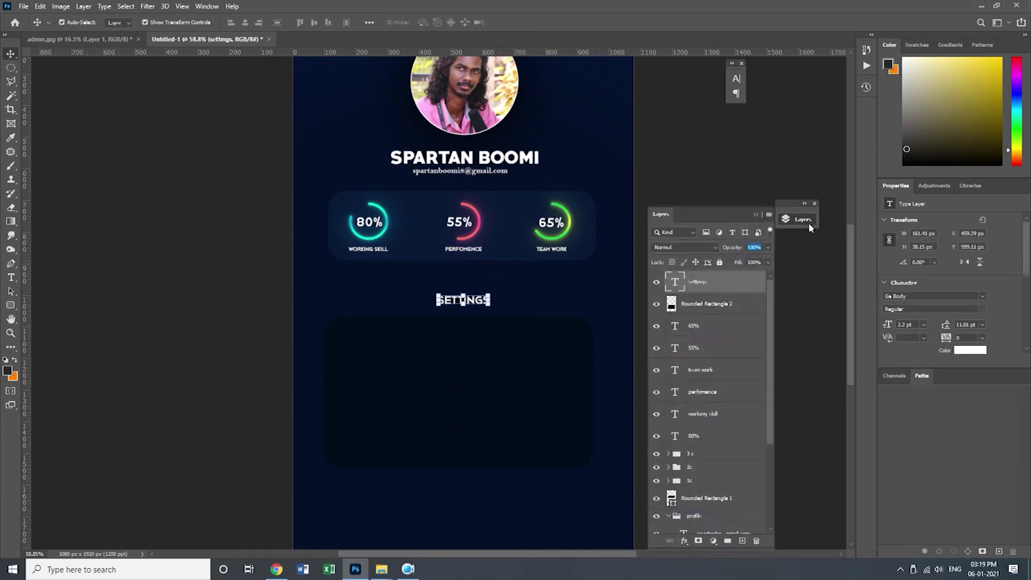
pyautogui.click(752, 219)
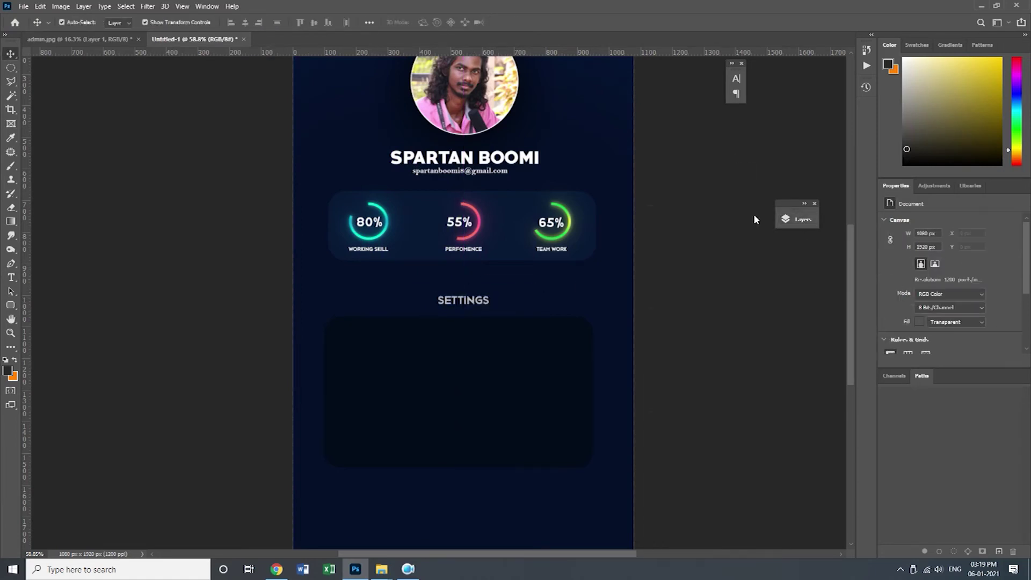
# Step: Center the SETTINGS heading horizontally above the lower panel and nudge it slightly closer to the panel
pyautogui.moveTo(473, 302); pyautogui.dragTo(462, 303)
pyautogui.moveTo(568, 346); pyautogui.dragTo(608, 213)
pyautogui.doubleClick(517, 170)
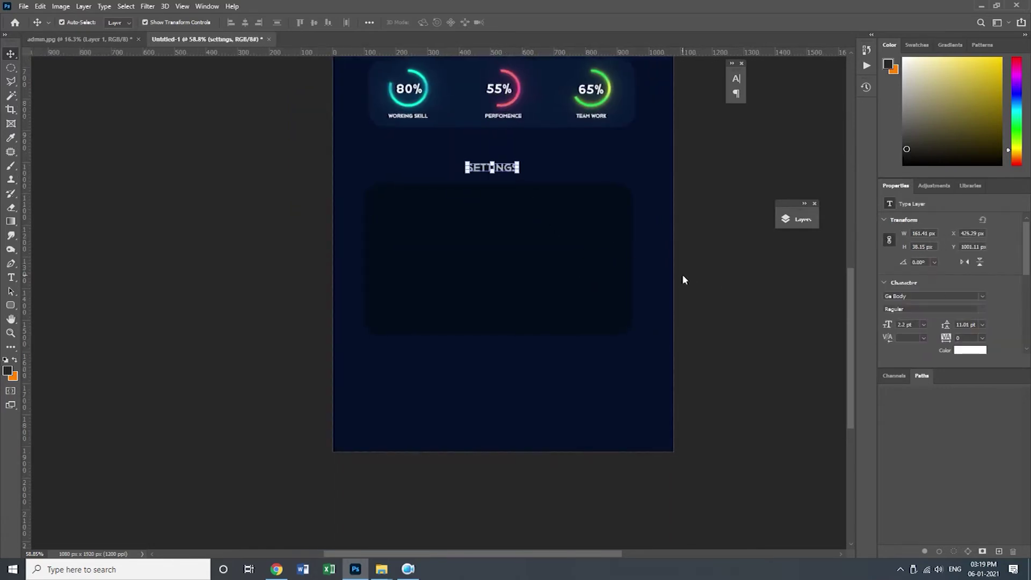
pyautogui.click(683, 276)
pyautogui.click(500, 169)
pyautogui.press('Right')
pyautogui.press('Right')
pyautogui.press('Right')
pyautogui.press('Right')
pyautogui.press('Right')
pyautogui.press('Right')
pyautogui.press('Right')
pyautogui.press('Right')
pyautogui.press('Right')
pyautogui.press('Right')
pyautogui.press('Down')
pyautogui.press('Down')
pyautogui.press('Down')
pyautogui.click(696, 165)
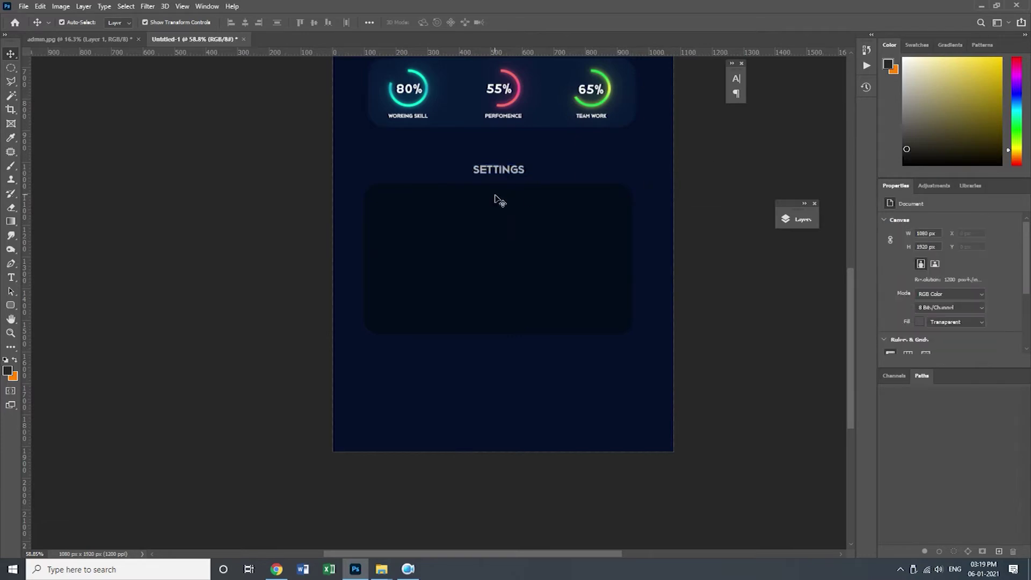
pyautogui.click(499, 171)
pyautogui.press('Left')
pyautogui.press('Left')
pyautogui.press('Left')
pyautogui.press('Left')
pyautogui.press('Left')
pyautogui.press('Left')
pyautogui.press('Left')
pyautogui.click(705, 247)
# Step: Draw a fully rounded pill shape about 153 × 78 px in the upper right part of the lower panel
pyautogui.click(11, 277)
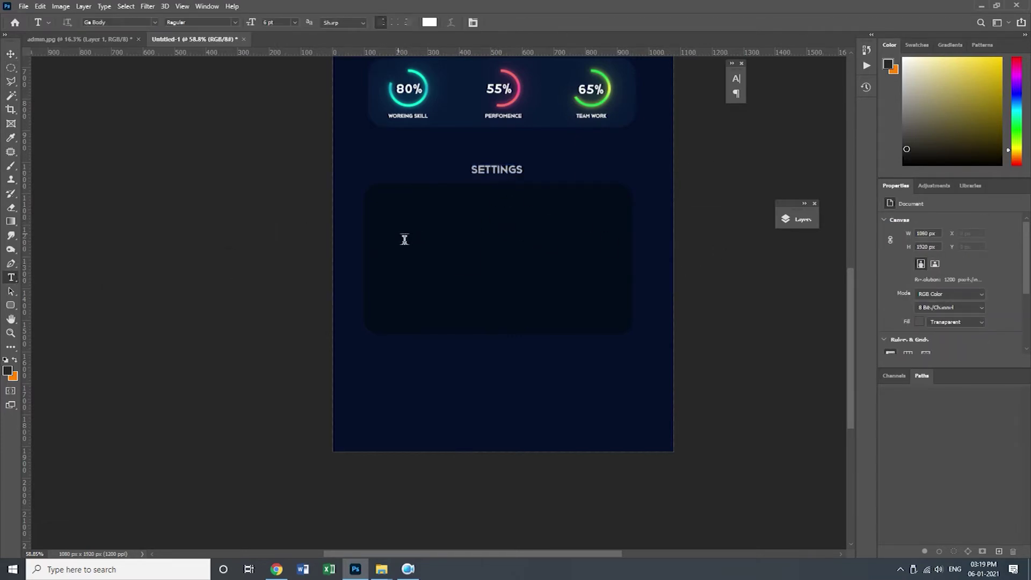
pyautogui.click(11, 305)
pyautogui.scroll(5, 650, 265)
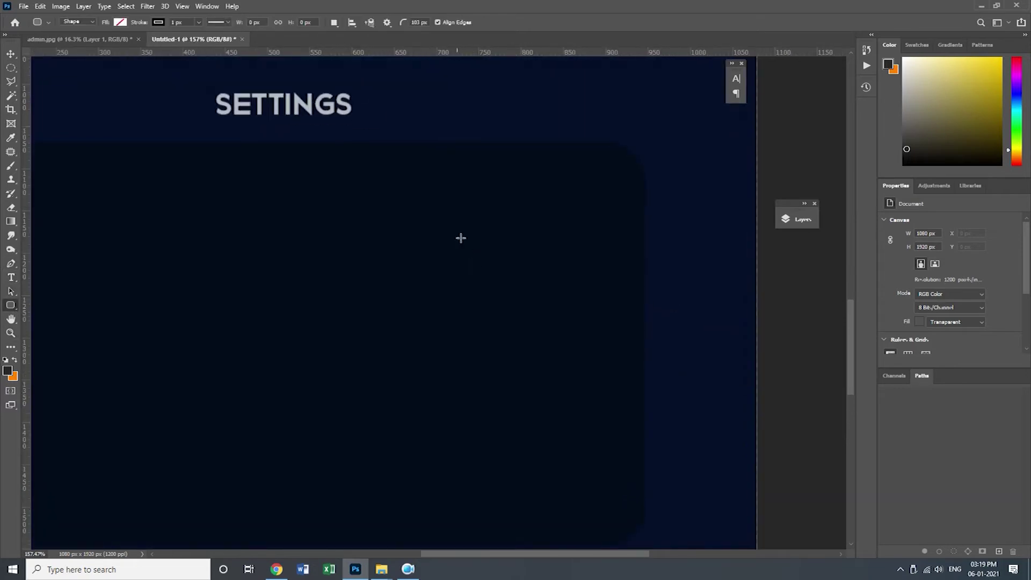
pyautogui.moveTo(476, 251); pyautogui.dragTo(585, 294)
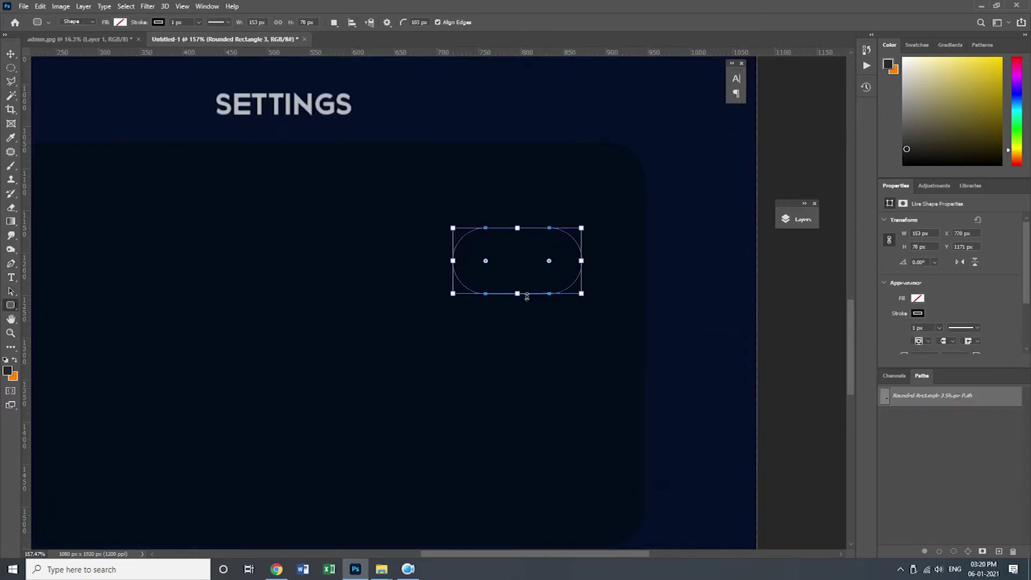
# Step: Fill the pill with a black-to-white linear gradient and rasterize its layer
pyautogui.click(121, 22)
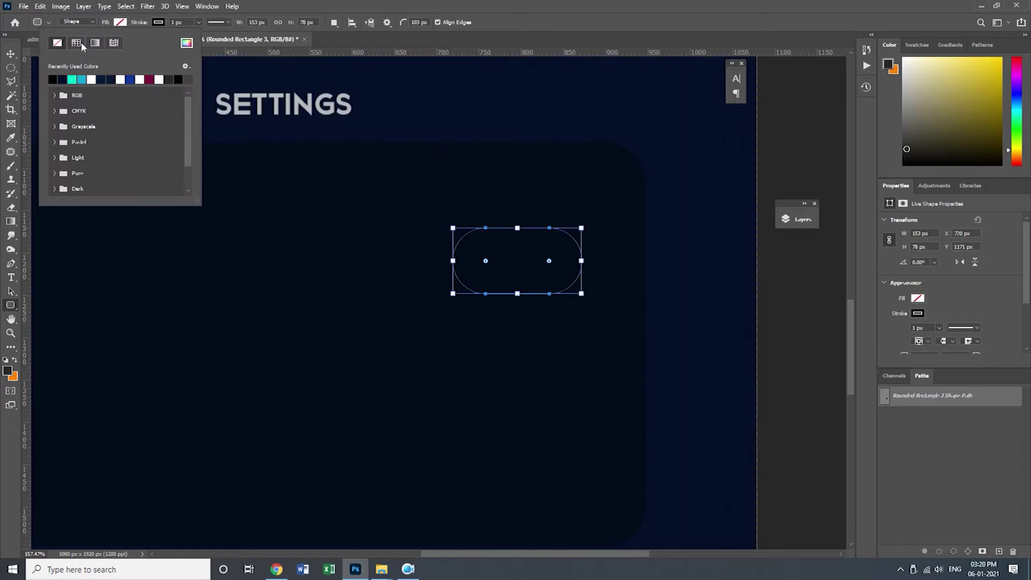
pyautogui.click(95, 43)
pyautogui.doubleClick(51, 166)
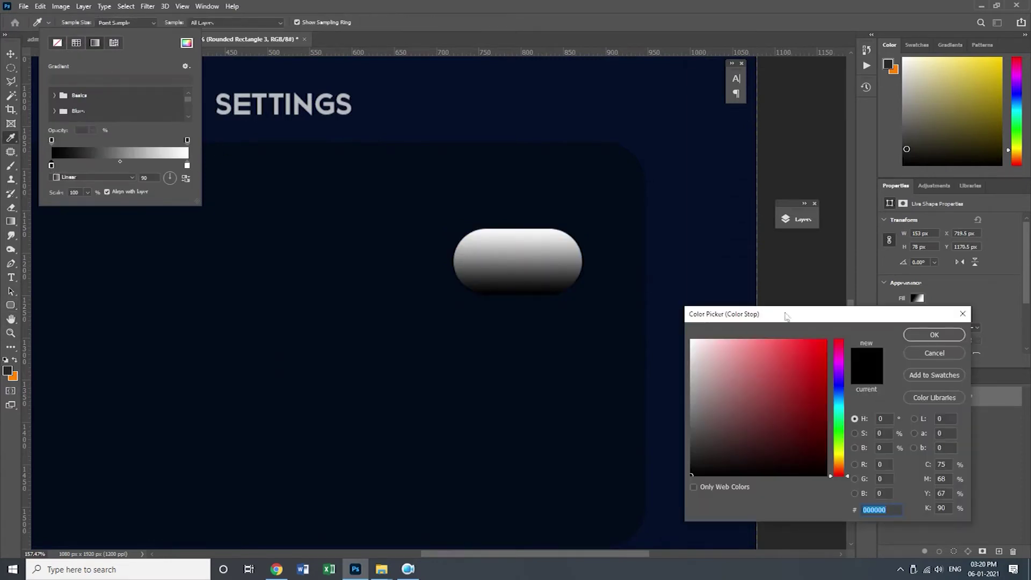
pyautogui.click(934, 353)
pyautogui.press('v')
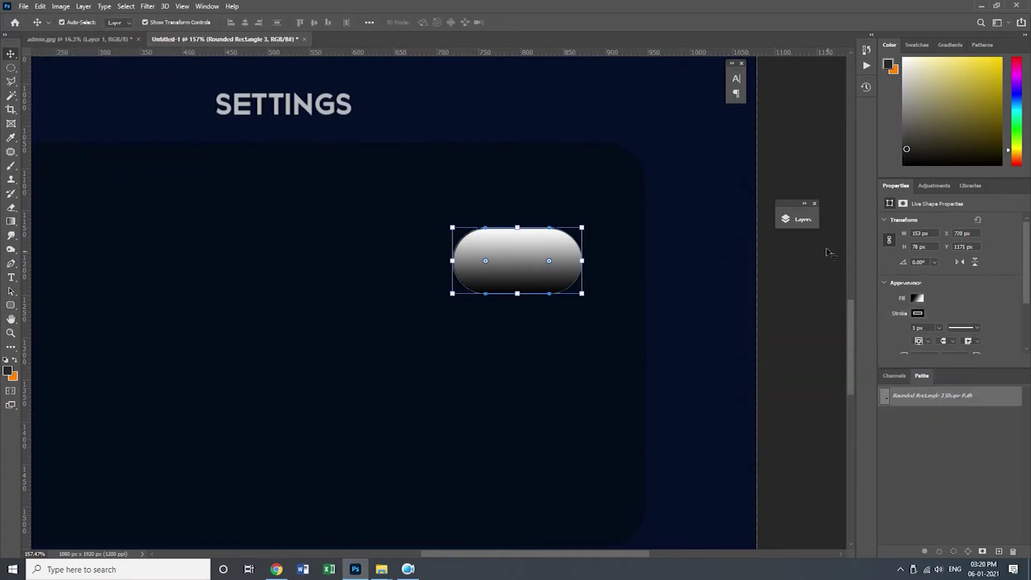
pyautogui.click(797, 219)
pyautogui.rightClick(743, 281)
pyautogui.click(762, 117)
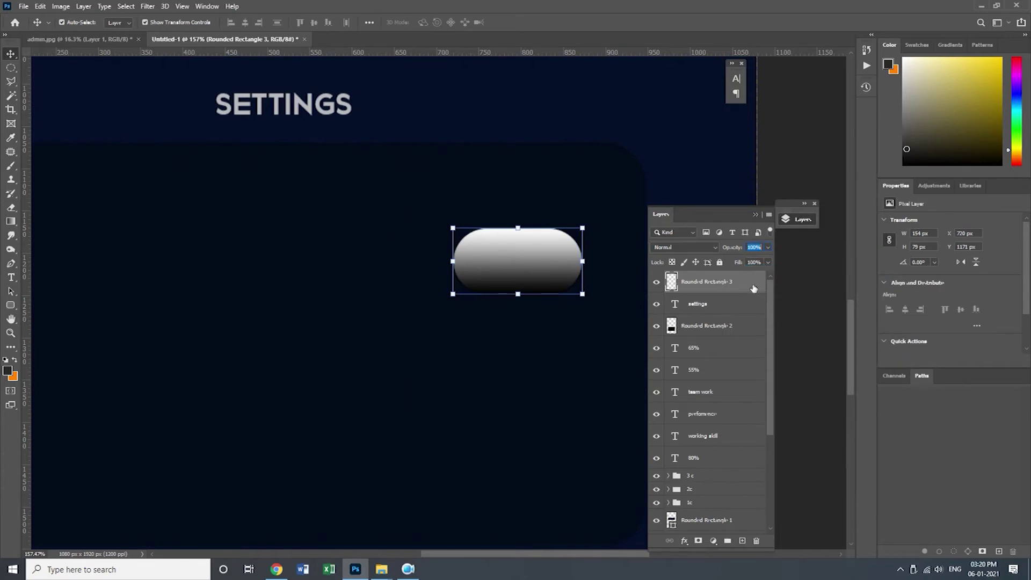
# Step: Apply a gradient overlay to the pill using the purple-to-magenta preset from the Reds group
pyautogui.click(604, 253)
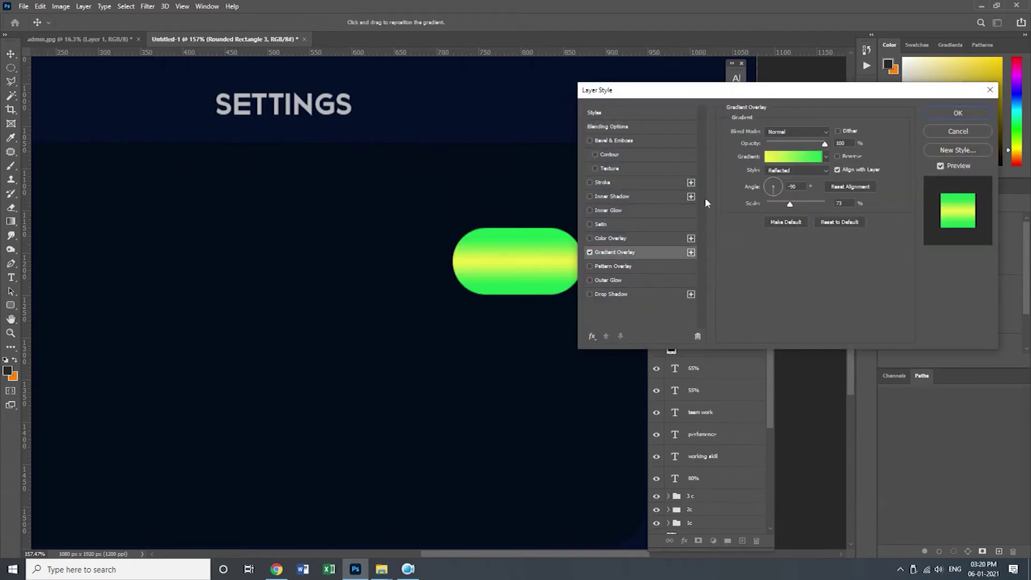
pyautogui.moveTo(785, 199)
pyautogui.mouseDown()
pyautogui.moveTo(768, 189)
pyautogui.moveTo(775, 195)
pyautogui.mouseUp()
pyautogui.click(826, 156)
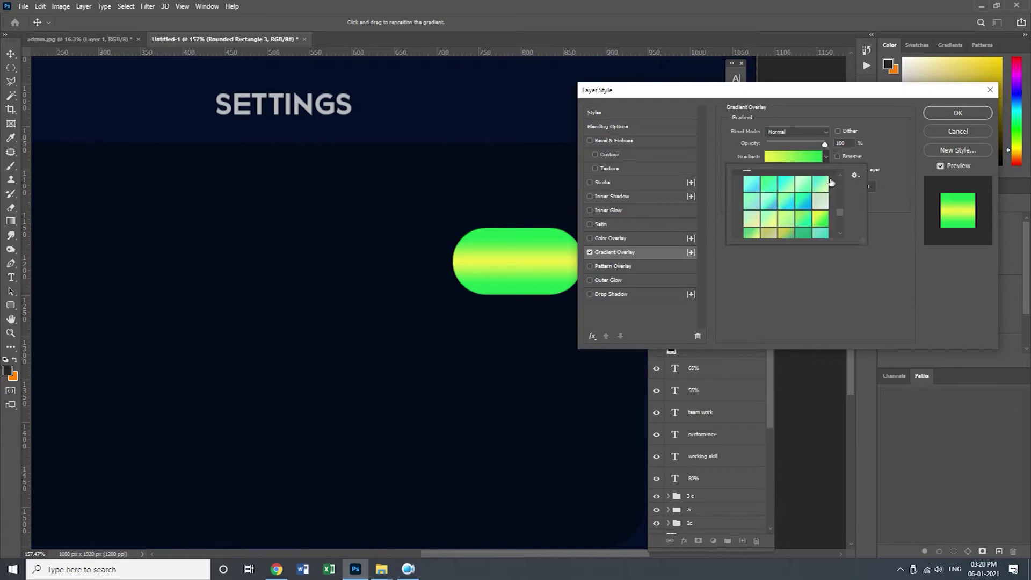
pyautogui.moveTo(835, 212)
pyautogui.mouseDown()
pyautogui.moveTo(842, 227)
pyautogui.moveTo(841, 201)
pyautogui.mouseUp()
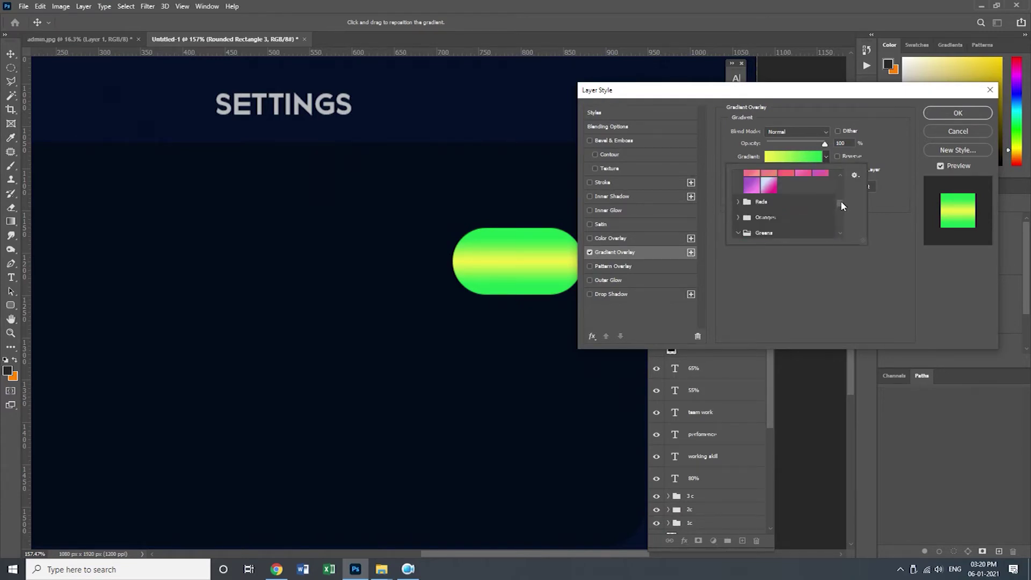
pyautogui.click(738, 201)
pyautogui.click(769, 186)
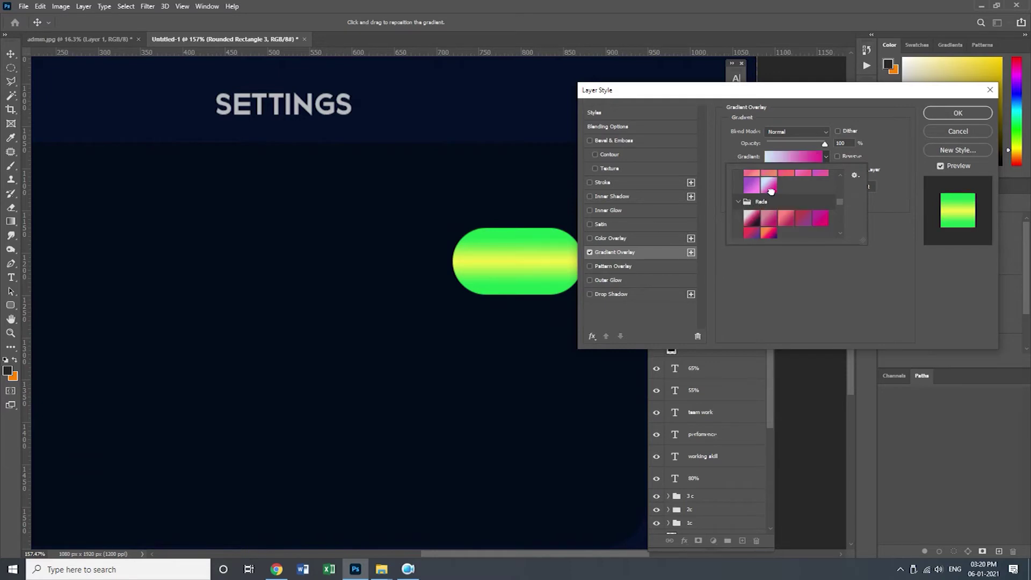
pyautogui.click(822, 218)
pyautogui.click(776, 221)
pyautogui.click(823, 222)
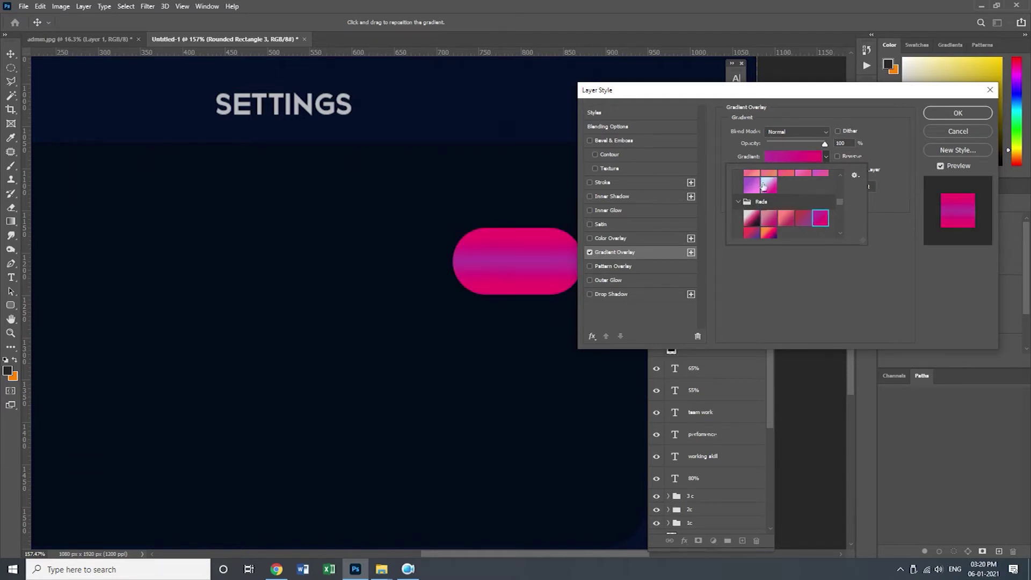
# Step: Set the pill's gradient overlay to 150% scale, a -55° angle and 72% opacity
pyautogui.click(721, 176)
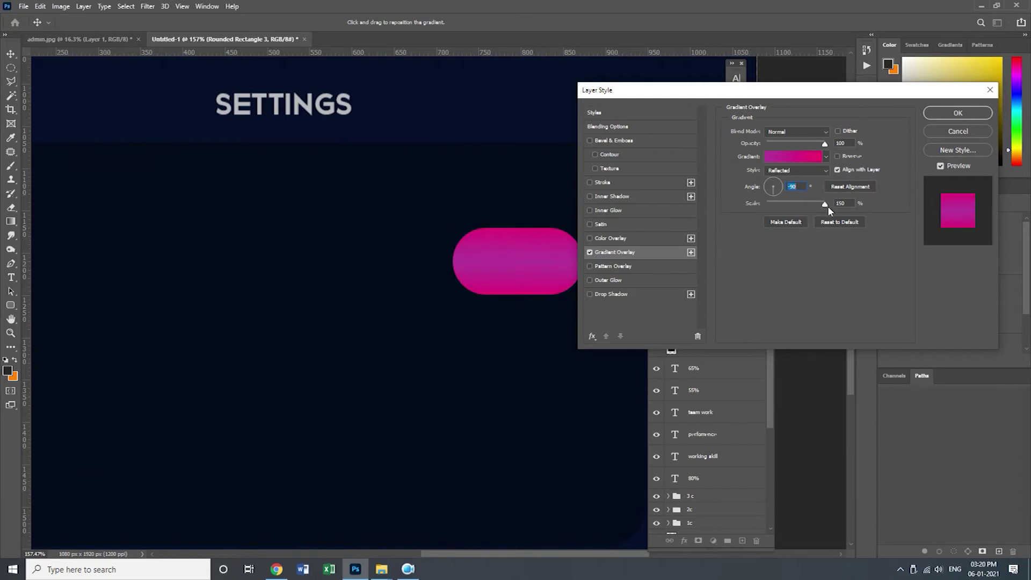
pyautogui.click(780, 192)
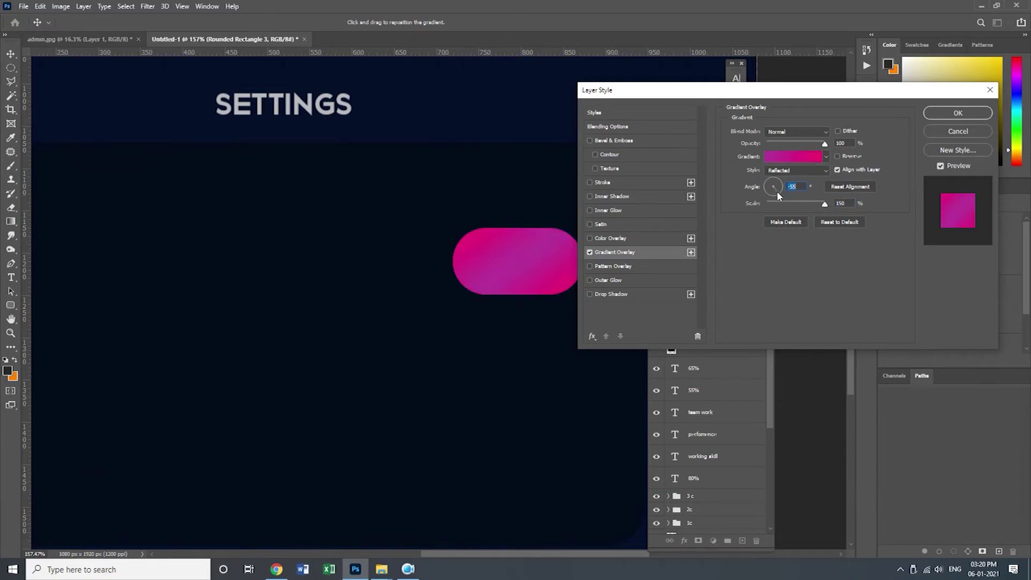
pyautogui.moveTo(827, 204); pyautogui.dragTo(855, 210)
pyautogui.moveTo(823, 150); pyautogui.dragTo(808, 147)
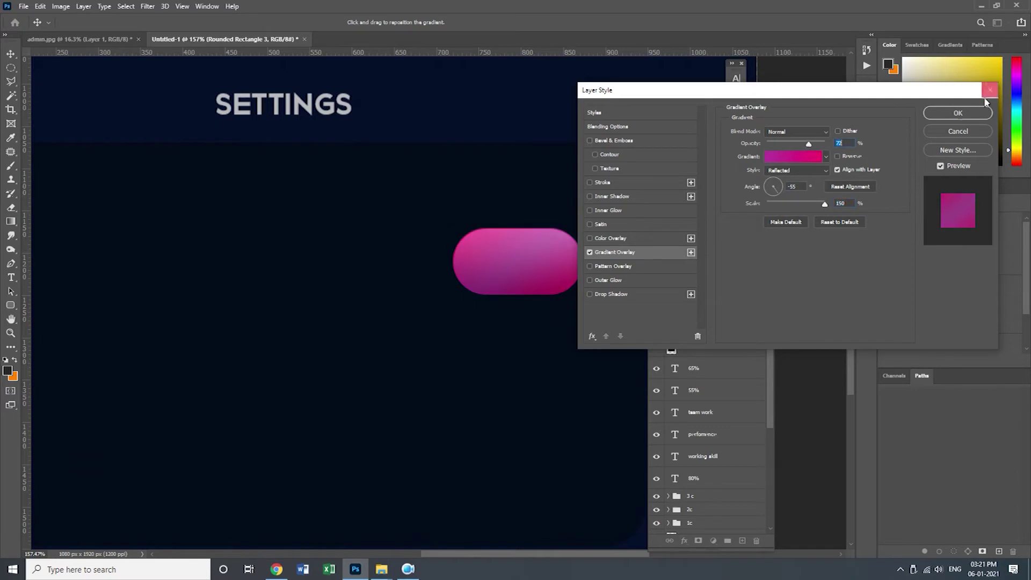
pyautogui.click(984, 113)
# Step: Try a black Darker Color inner glow on the pill with 100% opacity, 8% range and 100% jitter
pyautogui.doubleClick(720, 281)
pyautogui.click(616, 211)
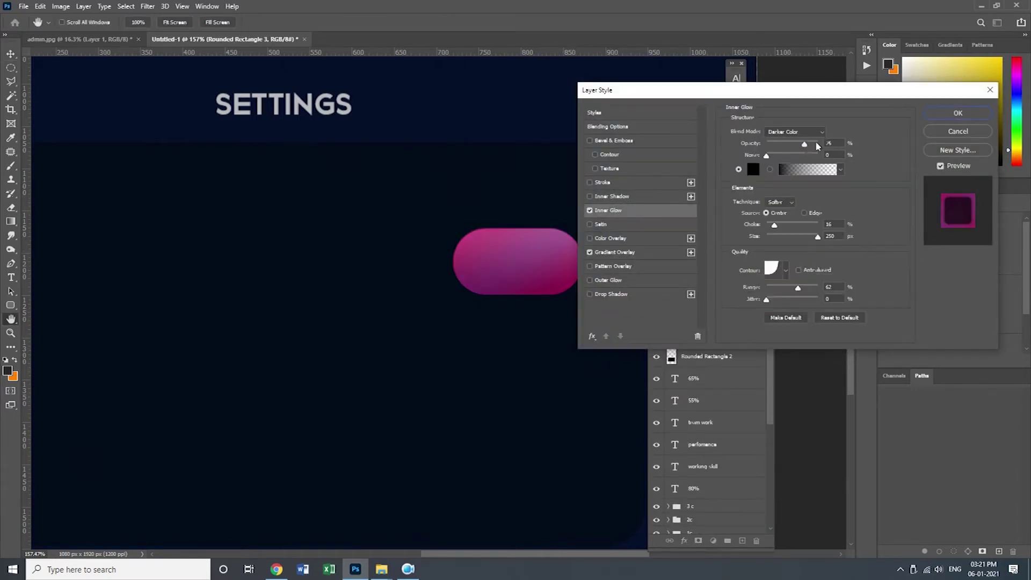
pyautogui.moveTo(807, 145); pyautogui.dragTo(820, 145)
pyautogui.moveTo(799, 289); pyautogui.dragTo(769, 289)
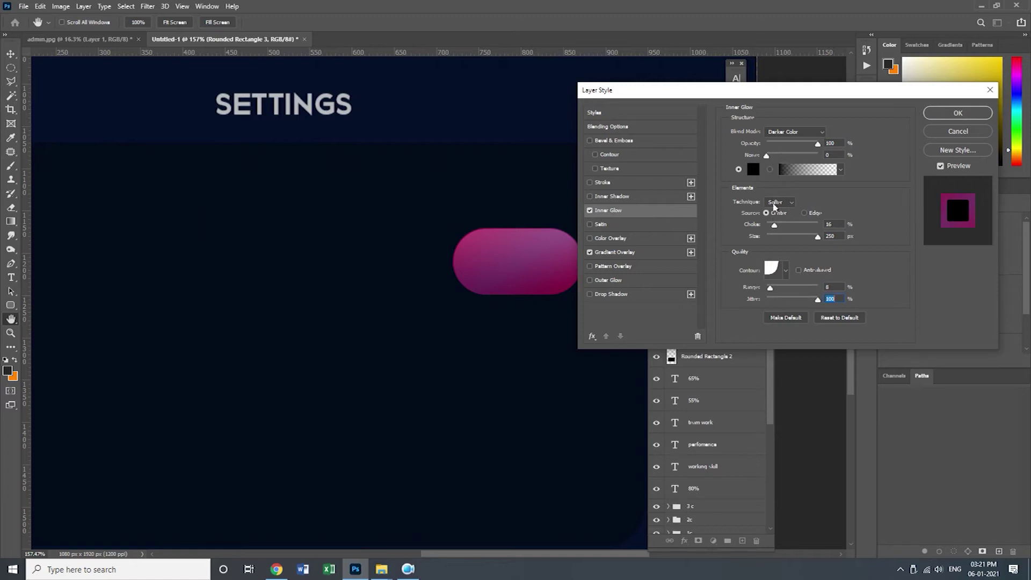
pyautogui.moveTo(817, 239)
pyautogui.mouseDown()
pyautogui.moveTo(768, 241)
pyautogui.moveTo(819, 239)
pyautogui.mouseUp()
pyautogui.click(590, 210)
# Step: Enable a black Soft Light inner shadow on the pill and adjust its choke and size
pyautogui.click(590, 196)
pyautogui.moveTo(768, 208)
pyautogui.mouseDown()
pyautogui.moveTo(800, 209)
pyautogui.moveTo(780, 208)
pyautogui.moveTo(793, 192)
pyautogui.moveTo(775, 192)
pyautogui.mouseUp()
pyautogui.click(590, 140)
pyautogui.click(590, 141)
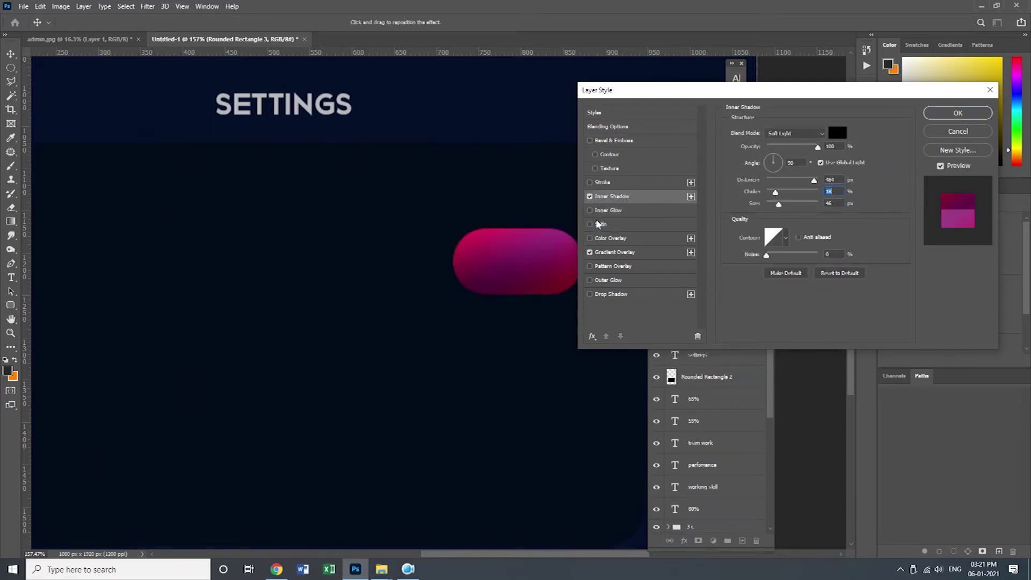
# Step: Add a 3 px outside stroke to the pill and set its colour to black
pyautogui.click(590, 182)
pyautogui.click(603, 182)
pyautogui.click(752, 209)
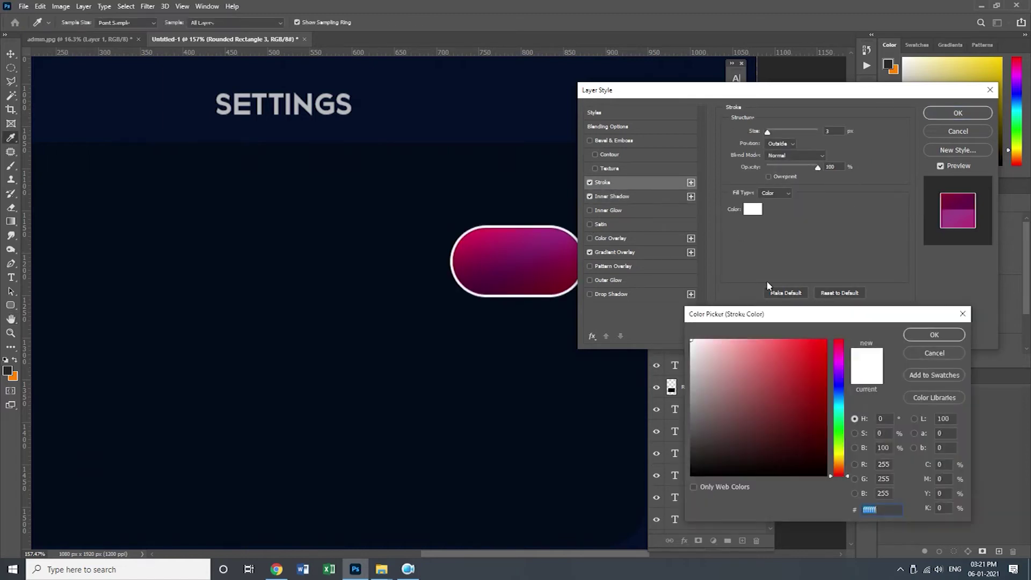
pyautogui.click(694, 475)
pyautogui.click(908, 335)
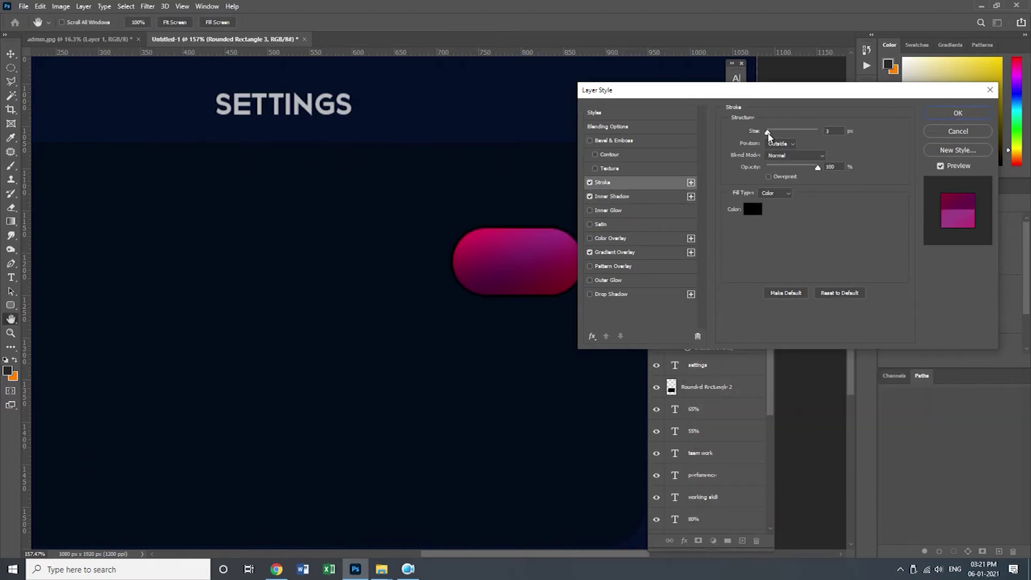
# Step: Accept the layer style with stroke, inner shadow and gradient overlay for the pill
pyautogui.click(933, 116)
pyautogui.click(559, 118)
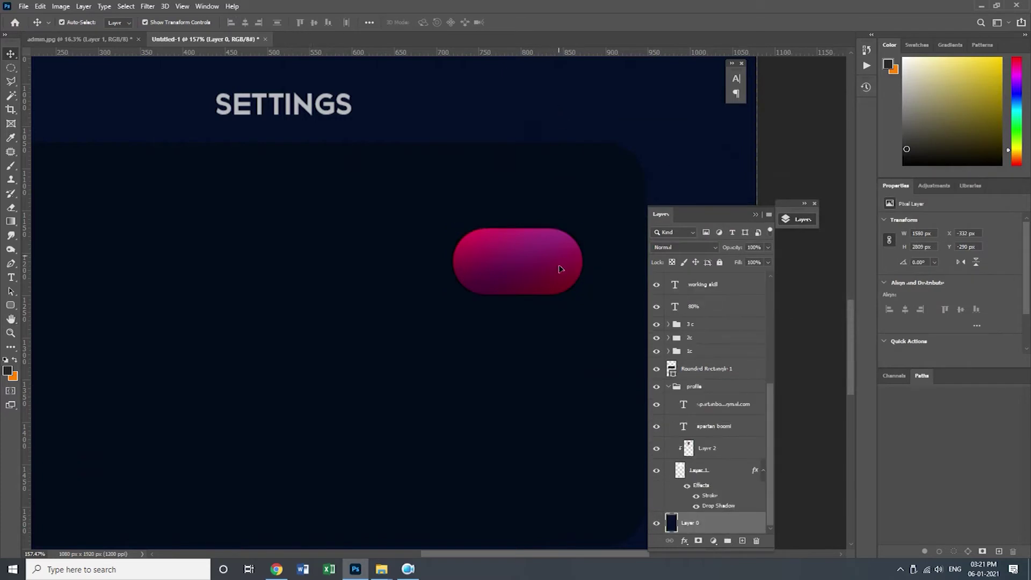
pyautogui.press('z')
pyautogui.moveTo(441, 320); pyautogui.dragTo(401, 320)
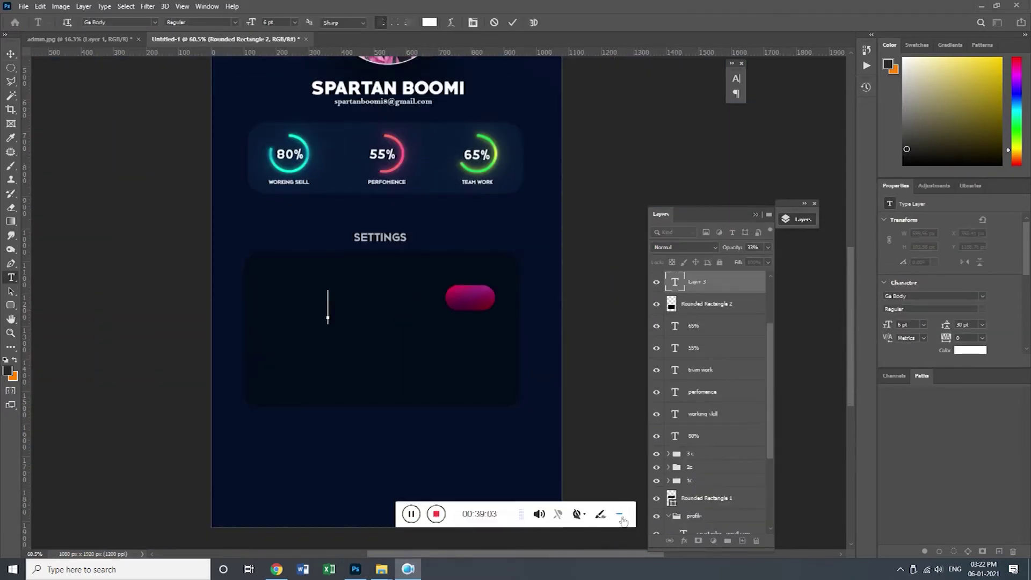
# Step: Add a white LOW BALANCE ALERT label at 3.25 pt in the settings panel and place two copies below it
pyautogui.click(621, 517)
pyautogui.write('LOW BALANCE A')
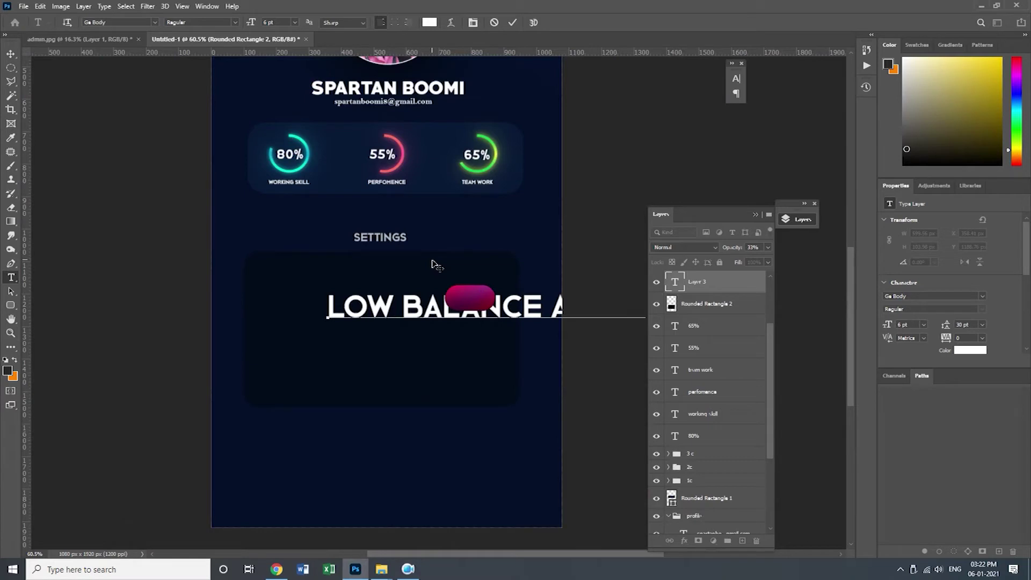
pyautogui.click(10, 54)
pyautogui.moveTo(328, 306); pyautogui.dragTo(216, 304)
pyautogui.moveTo(428, 299); pyautogui.dragTo(404, 386)
pyautogui.press('Return')
# Step: Space the three labels evenly and nudge them together into position within the settings panel
pyautogui.click(369, 334)
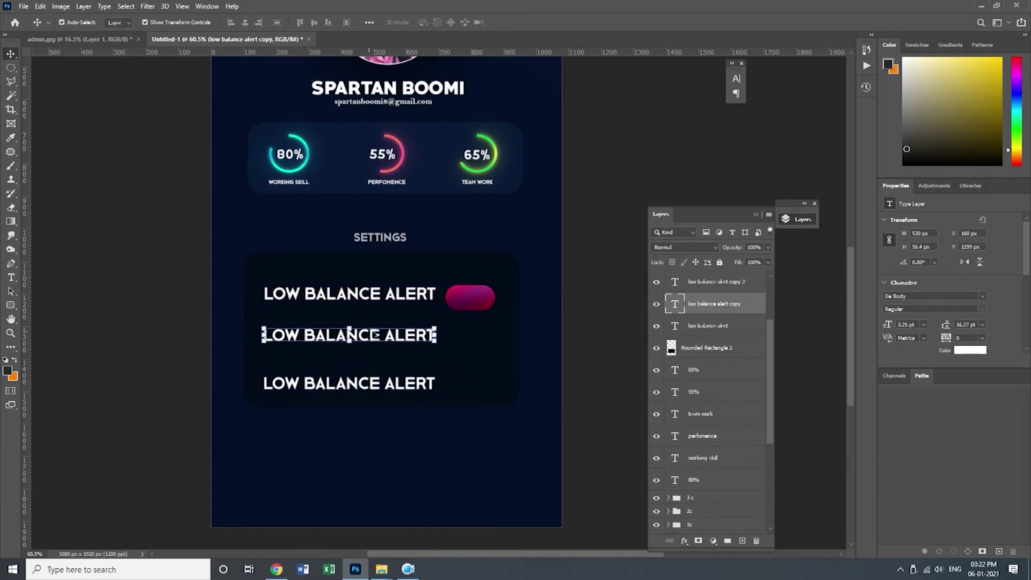
pyautogui.keyDown('shift'); pyautogui.click(387, 383); pyautogui.keyUp('shift')
pyautogui.keyDown('shift'); pyautogui.click(375, 300); pyautogui.keyUp('shift')
pyautogui.moveTo(376, 300); pyautogui.dragTo(378, 285)
pyautogui.press('Down')
pyautogui.press('Down')
pyautogui.press('Down')
pyautogui.press('Down')
pyautogui.press('Down')
pyautogui.press('Down')
pyautogui.press('Down')
pyautogui.press('Down')
pyautogui.press('Down')
pyautogui.press('Down')
pyautogui.press('Down')
pyautogui.press('Down')
pyautogui.press('Down')
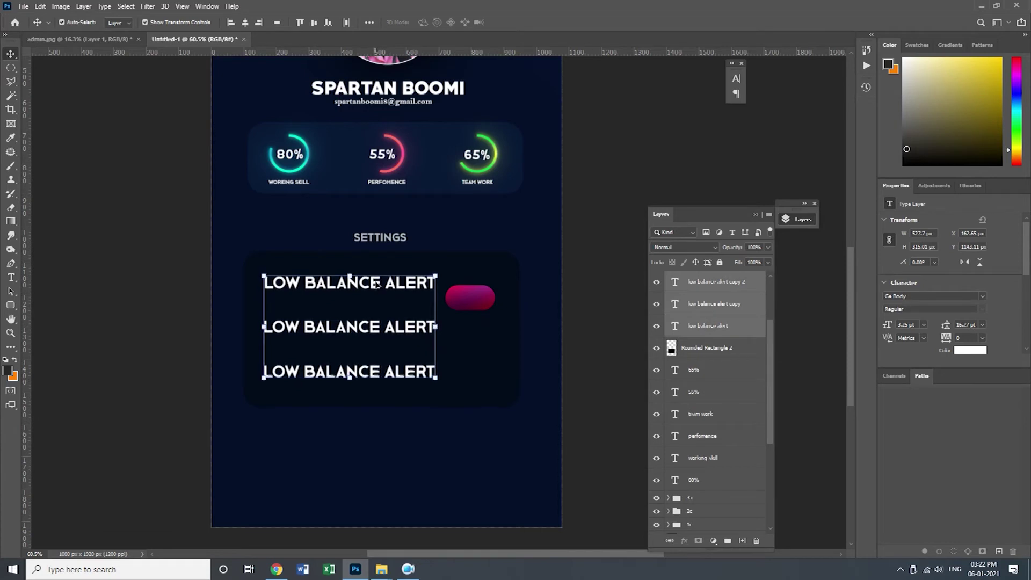
pyautogui.click(587, 207)
# Step: Shrink the pill to 112 × 57 px and line it up beside the first label
pyautogui.moveTo(473, 303)
pyautogui.mouseDown()
pyautogui.moveTo(495, 283)
pyautogui.moveTo(474, 288)
pyautogui.mouseUp()
pyautogui.click(594, 213)
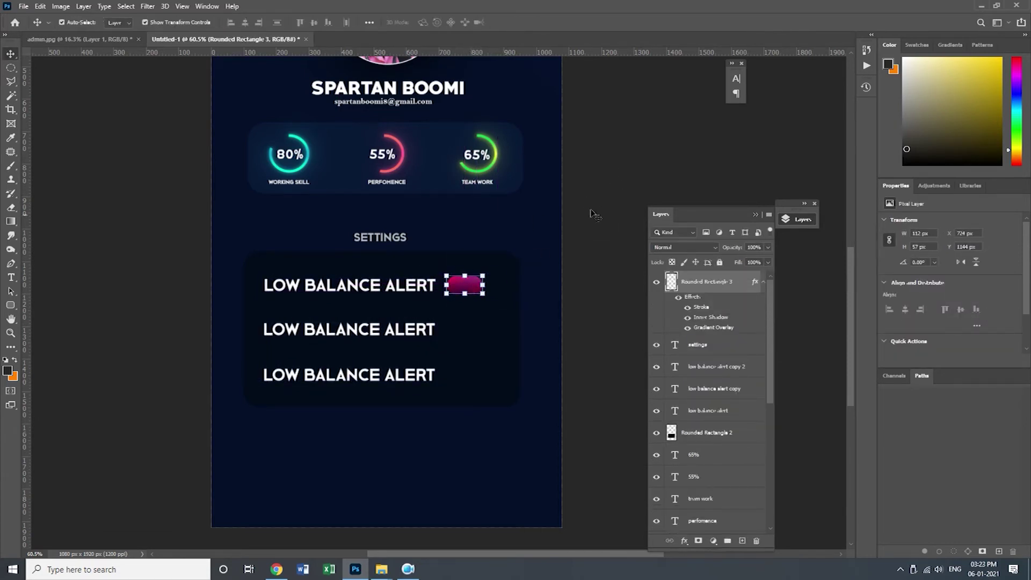
pyautogui.click(594, 213)
# Step: Change the second label to SHOW BLACKED CARDS and the third to TOUCH ID
pyautogui.doubleClick(355, 329)
pyautogui.write('SHOW BLACKED CARDS')
pyautogui.click(422, 375)
pyautogui.hotkey('ctrl', 'a')
pyautogui.write('TOUCH ID')
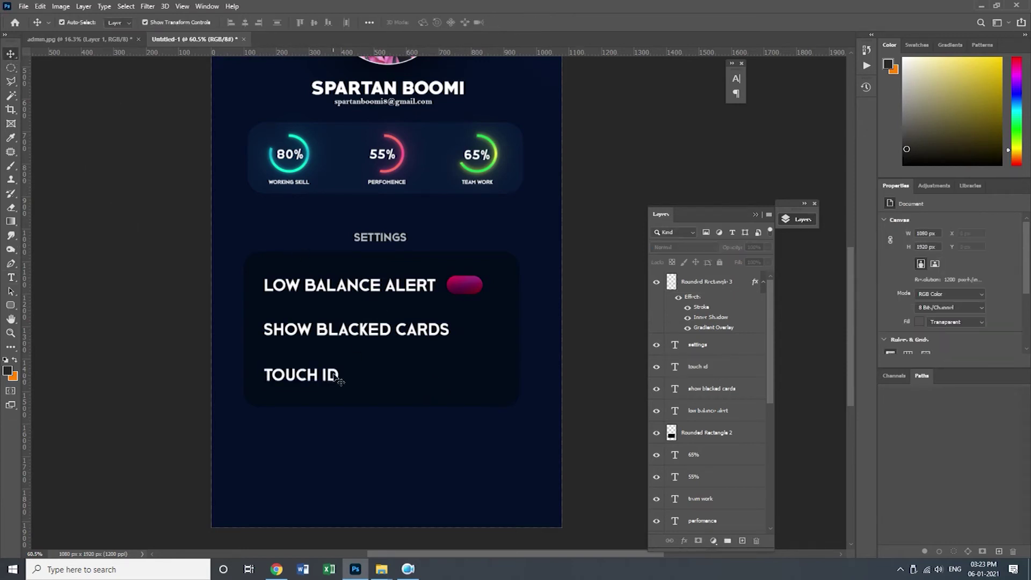
# Step: Nudge the TOUCH ID label up slightly and add a vertical guide along the labels' left edge
pyautogui.moveTo(320, 380)
pyautogui.mouseDown()
pyautogui.moveTo(369, 385)
pyautogui.moveTo(378, 376)
pyautogui.moveTo(317, 374)
pyautogui.mouseUp()
pyautogui.moveTo(24, 271); pyautogui.dragTo(266, 317)
pyautogui.click(247, 349)
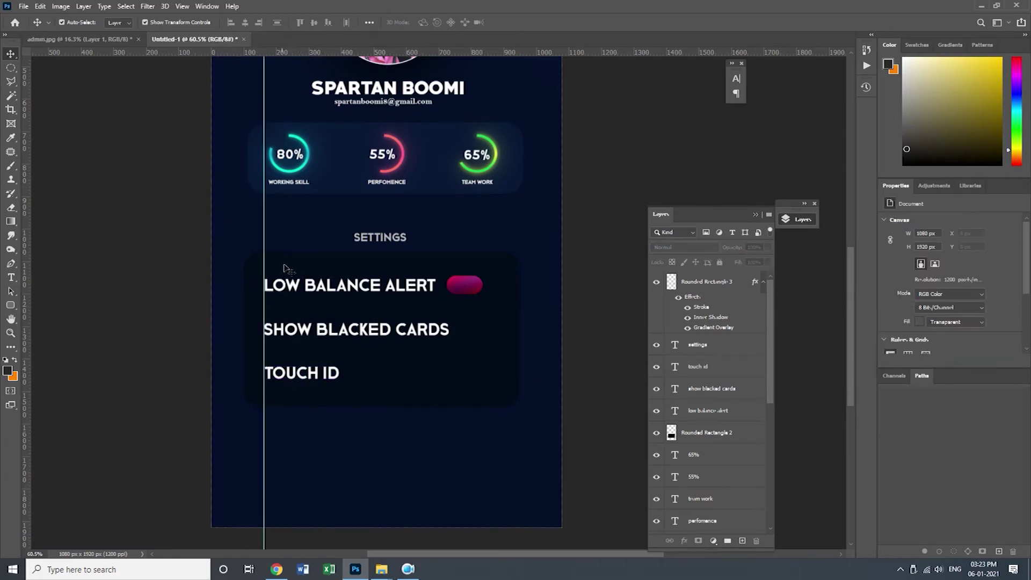
# Step: Move the pill toward the panel's right edge, level with the LOW BALANCE ALERT label
pyautogui.moveTo(473, 287); pyautogui.dragTo(487, 326)
pyautogui.hotkey('ctrl', 'z')
pyautogui.click(578, 260)
# Step: Draw a white ellipse without a stroke over the pill as the toggle knob
pyautogui.press('z')
pyautogui.moveTo(477, 260); pyautogui.dragTo(616, 312)
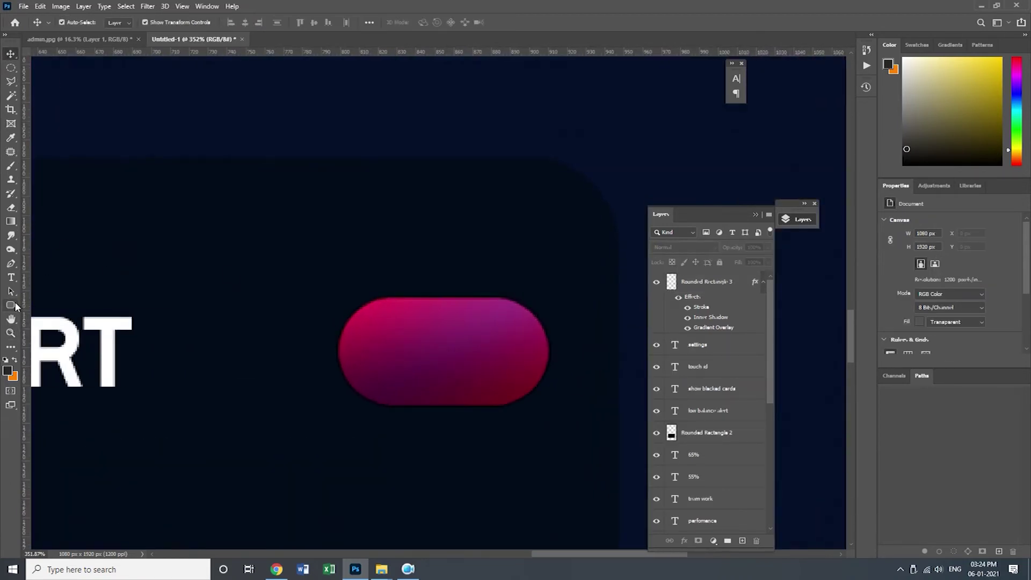
pyautogui.rightClick(15, 306)
pyautogui.click(59, 320)
pyautogui.click(158, 23)
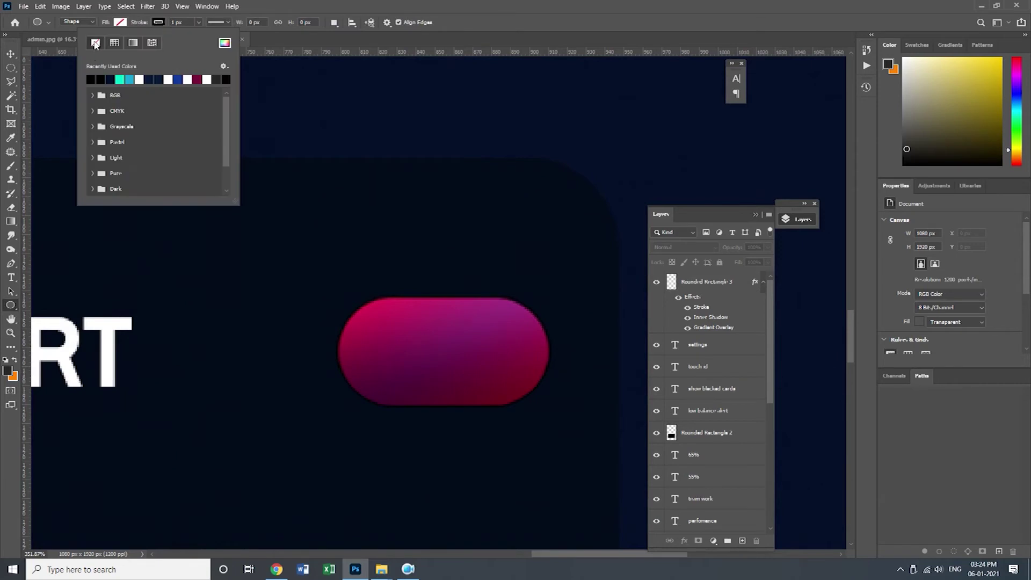
pyautogui.click(95, 43)
pyautogui.click(120, 22)
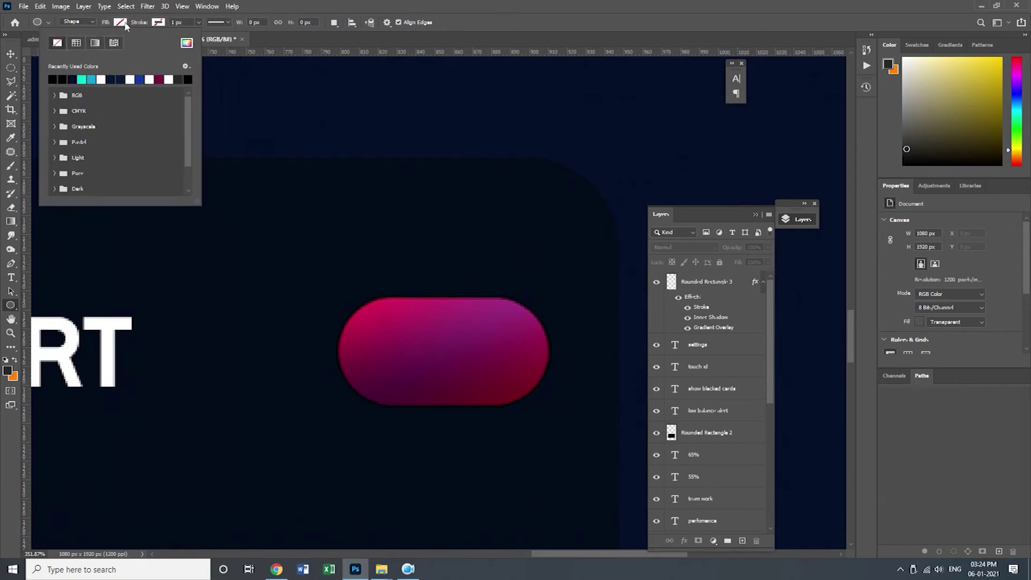
pyautogui.click(438, 307)
pyautogui.moveTo(449, 349); pyautogui.dragTo(506, 409)
# Step: Place the knob at the pill's right end and narrow it to 53 px
pyautogui.click(9, 56)
pyautogui.moveTo(444, 337); pyautogui.dragTo(503, 303)
pyautogui.press('Left')
pyautogui.press('Left')
pyautogui.press('Left')
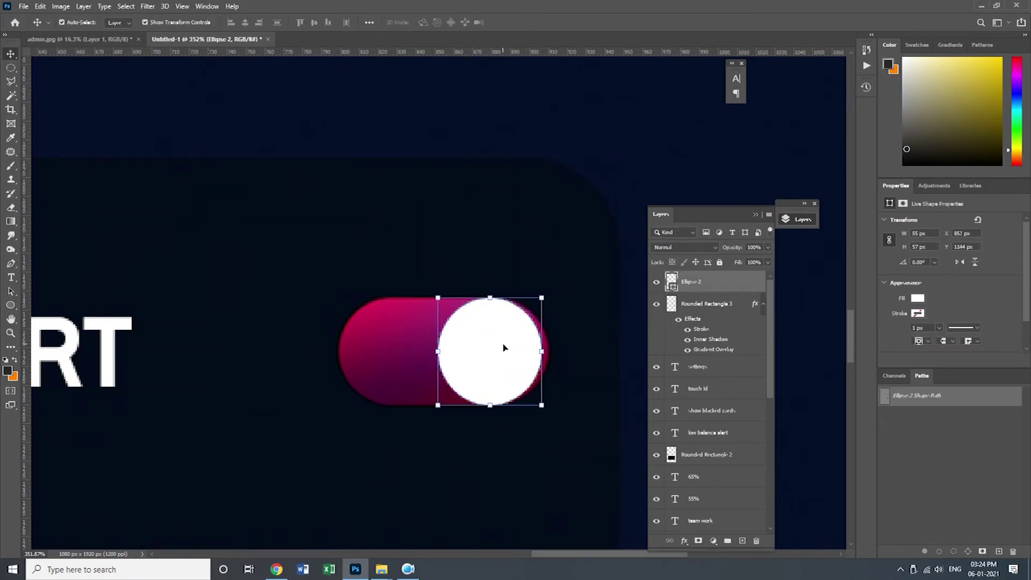
pyautogui.press('Right')
pyautogui.moveTo(552, 359); pyautogui.dragTo(549, 359)
pyautogui.press('Right')
pyautogui.press('Right')
pyautogui.press('Return')
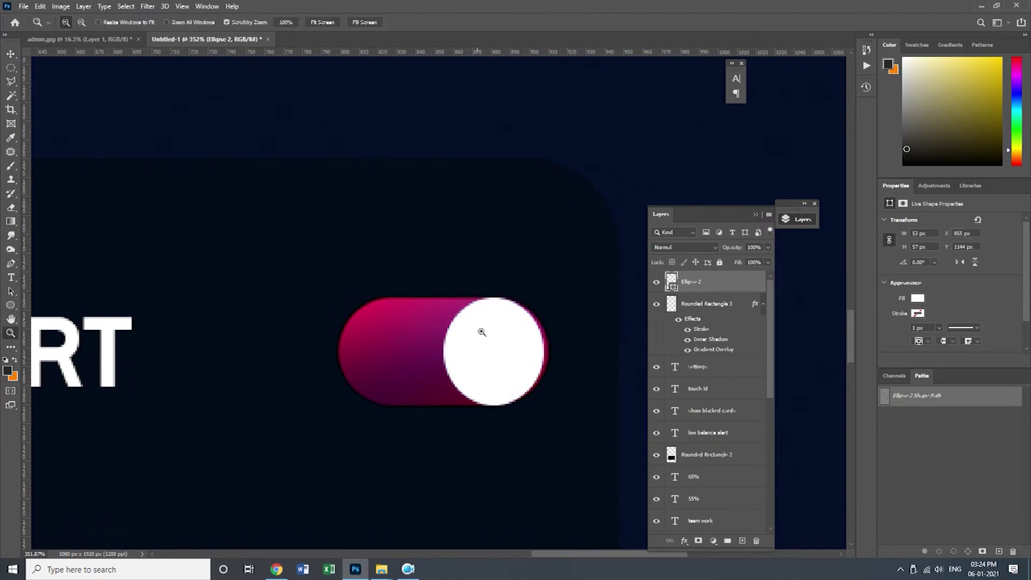
# Step: Duplicate the pill and knob as toggles for the SHOW BLACKED CARDS and TOUCH ID rows
pyautogui.scroll(-6, 482, 329)
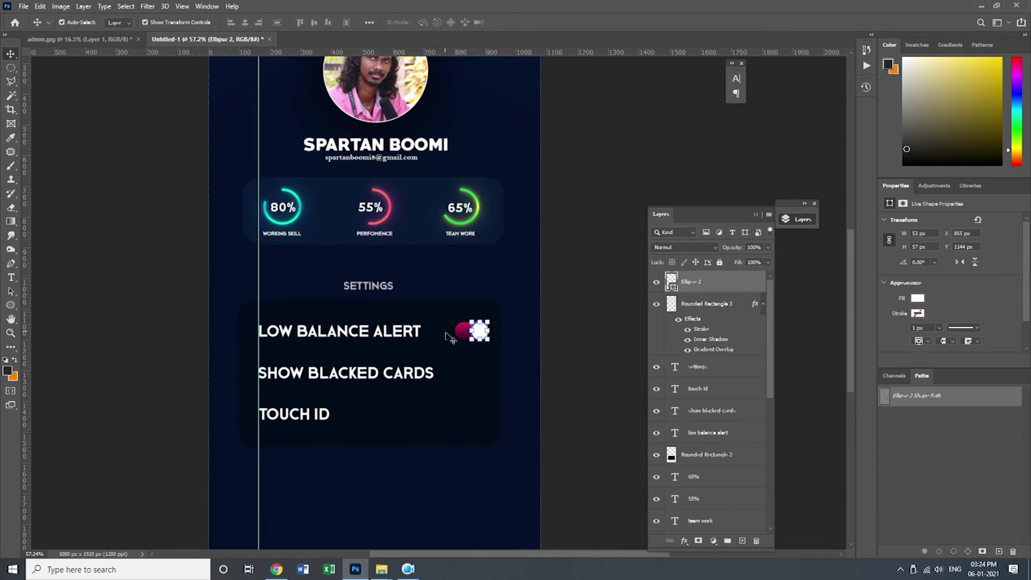
pyautogui.click(450, 338)
pyautogui.click(465, 333)
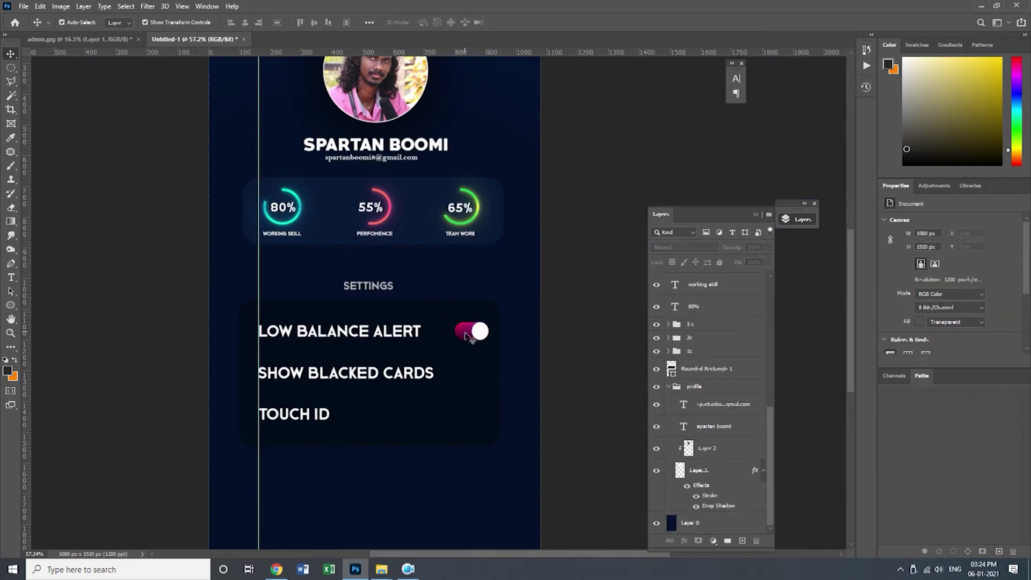
pyautogui.moveTo(480, 332); pyautogui.dragTo(487, 407)
pyautogui.click(525, 391)
# Step: Move the SHOW BLACKED CARDS toggle's knob to the left end of its pill
pyautogui.click(484, 376)
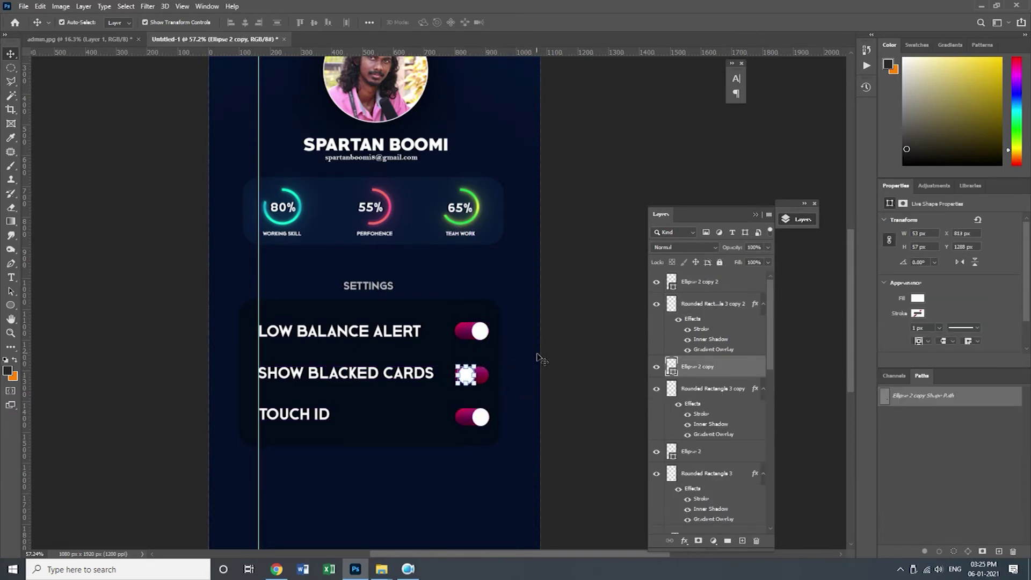
pyautogui.click(517, 380)
pyautogui.click(630, 225)
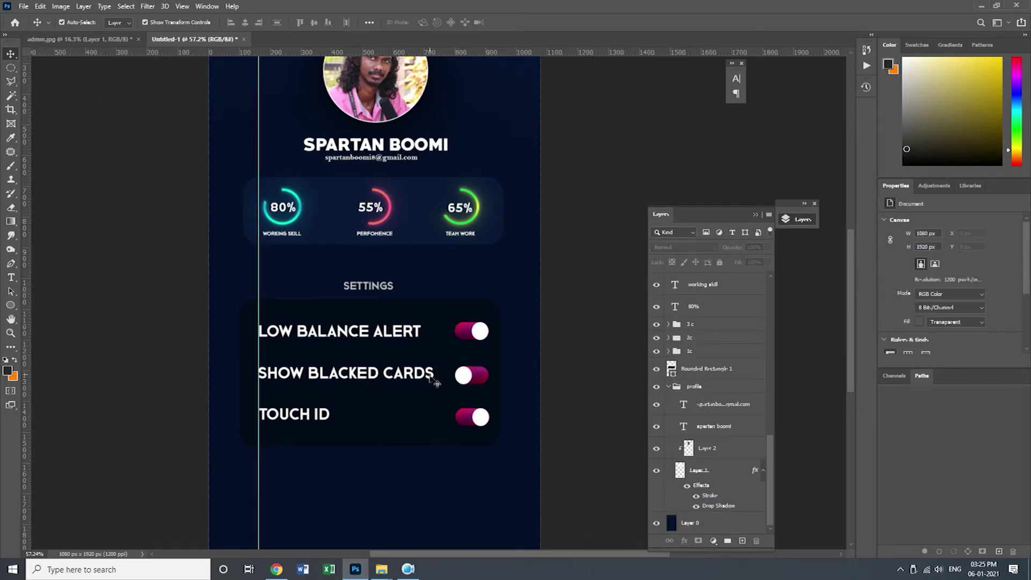
# Step: Reduce the height of the LOW BALANCE ALERT toggle's knob to 51 px, keeping it centred vertically in the pill
pyautogui.hotkey('ctrl', 'space')
pyautogui.moveTo(504, 312); pyautogui.dragTo(568, 396)
pyautogui.hotkey('ctrl', 'space')
pyautogui.moveTo(432, 389); pyautogui.dragTo(469, 398)
pyautogui.click(385, 402)
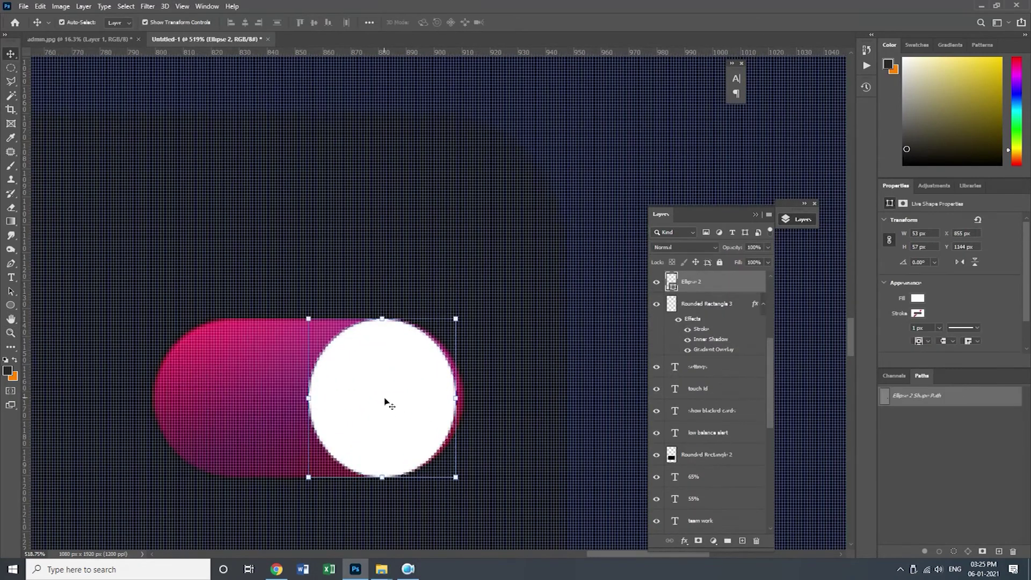
pyautogui.moveTo(392, 318); pyautogui.dragTo(390, 327)
pyautogui.moveTo(386, 478); pyautogui.dragTo(472, 236)
pyautogui.press('Return')
# Step: Reduce the height of the SHOW BLACKED CARDS toggle's knob to 51 px from both ends
pyautogui.press('space')
pyautogui.click(278, 377)
pyautogui.moveTo(282, 305); pyautogui.dragTo(282, 313)
pyautogui.press('Return')
pyautogui.moveTo(282, 464); pyautogui.dragTo(282, 455)
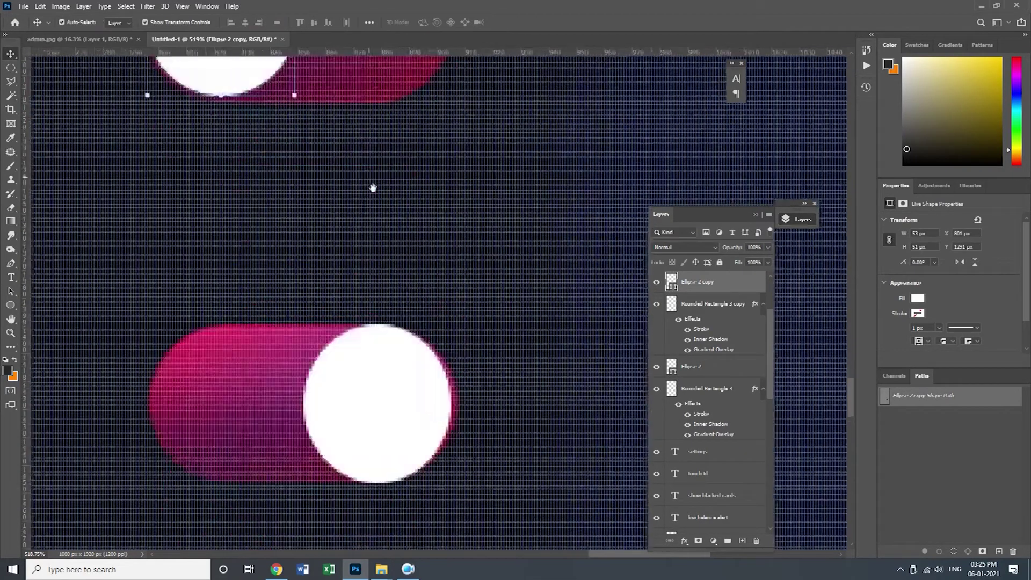
# Step: Reduce the height of the TOUCH ID toggle's knob to 51 px from both ends
pyautogui.scroll(-3, 389, 224)
pyautogui.hotkey('ctrl', 't')
pyautogui.moveTo(366, 143); pyautogui.dragTo(365, 152)
pyautogui.press('Return')
pyautogui.moveTo(367, 301); pyautogui.dragTo(329, 318)
pyautogui.press('Return')
# Step: Nudge the TOUCH ID toggle's knob slightly left, away from the pill's edge
pyautogui.click(400, 303)
pyautogui.hotkey('ctrl', 'space')
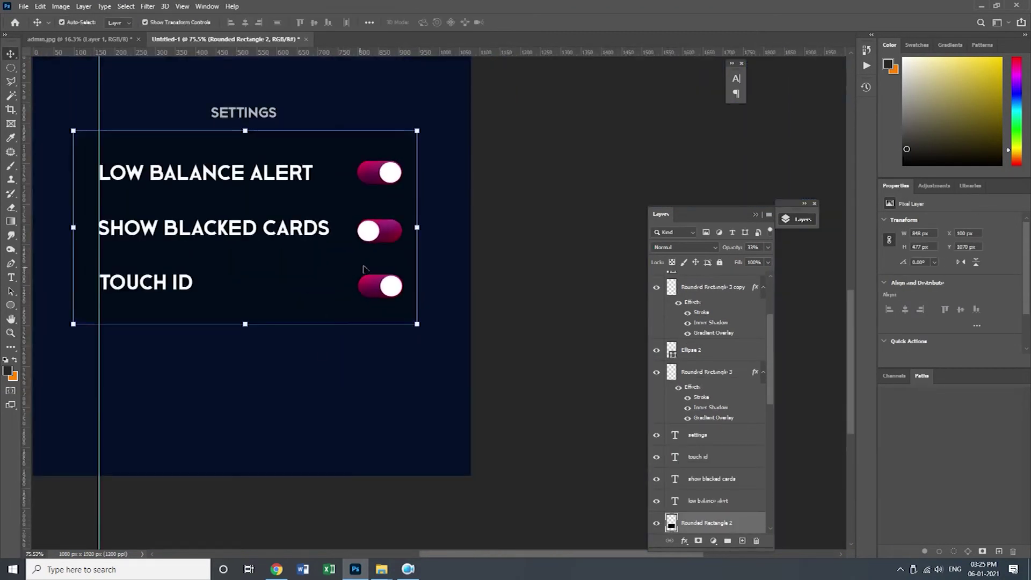
pyautogui.scroll(5, 365, 268)
pyautogui.click(403, 325)
pyautogui.press('Left')
pyautogui.press('Left')
pyautogui.press('Left')
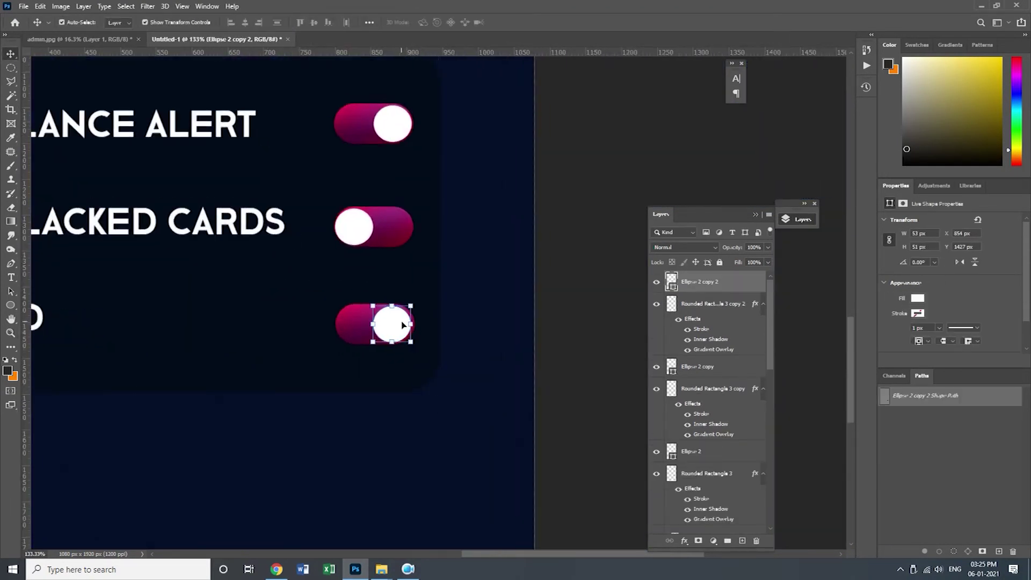
# Step: Nudge the SHOW BLACKED CARDS knob slightly right and the LOW BALANCE ALERT knob slightly left within their pills
pyautogui.click(357, 234)
pyautogui.click(392, 122)
pyautogui.press('Left')
pyautogui.press('Left')
pyautogui.press('Left')
pyautogui.press('Left')
pyautogui.click(545, 132)
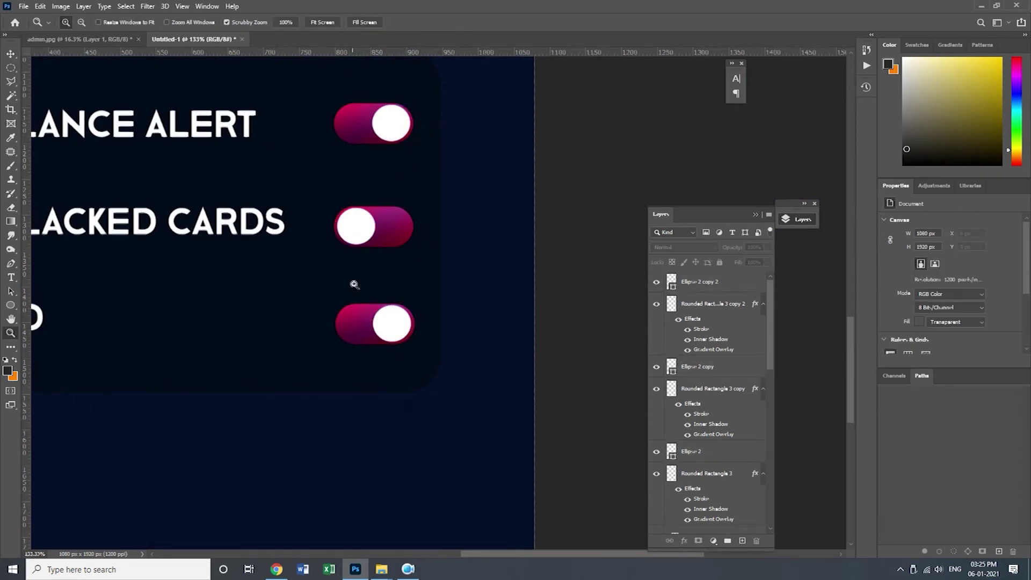
# Step: Enlarge the SETTINGS heading to 3.69 pt and nudge it up between the two panels
pyautogui.scroll(-3, 352, 288)
pyautogui.scroll(-3, 288, 272)
pyautogui.scroll(2, 445, 323)
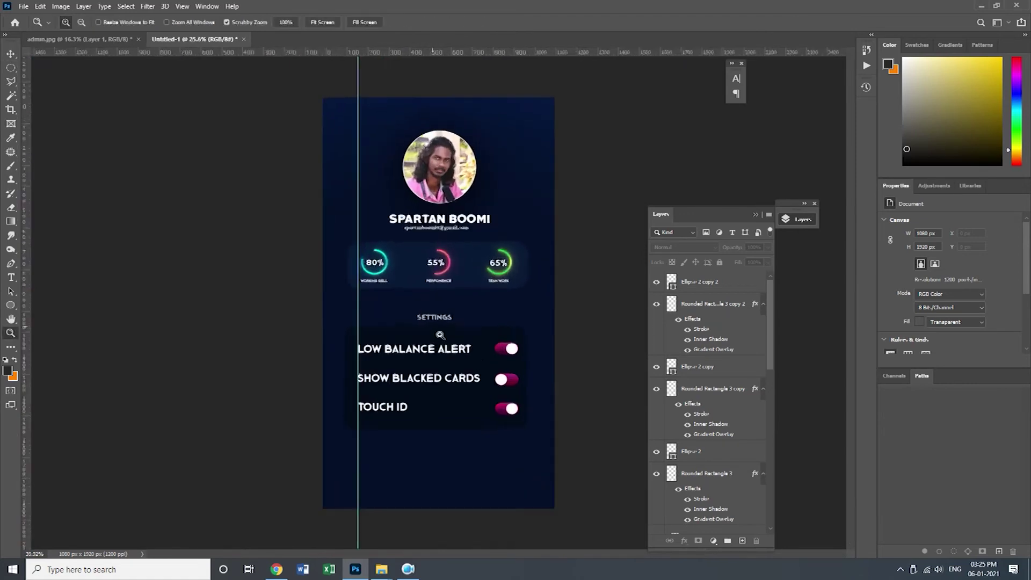
pyautogui.click(437, 319)
pyautogui.moveTo(433, 321); pyautogui.dragTo(433, 327)
pyautogui.click(527, 322)
pyautogui.press('Up')
pyautogui.press('Up')
pyautogui.press('Up')
pyautogui.press('Up')
pyautogui.press('Up')
pyautogui.press('Up')
pyautogui.press('Up')
pyautogui.press('Up')
pyautogui.press('Up')
pyautogui.press('Up')
pyautogui.press('Up')
pyautogui.press('Up')
pyautogui.press('Up')
pyautogui.press('Up')
pyautogui.press('Up')
pyautogui.press('Up')
pyautogui.press('Up')
pyautogui.press('Up')
pyautogui.press('Up')
pyautogui.press('Up')
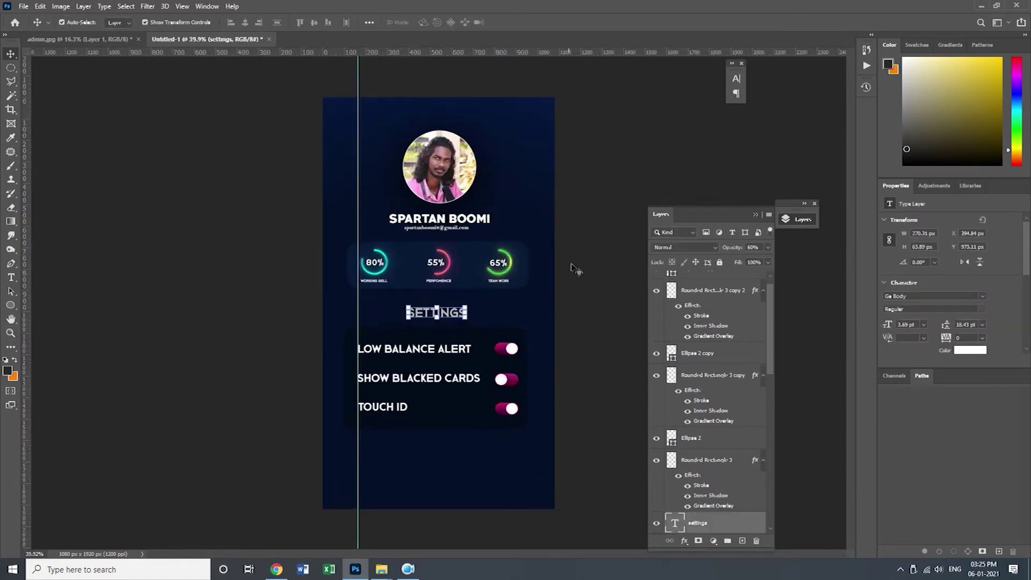
pyautogui.click(593, 285)
pyautogui.click(409, 569)
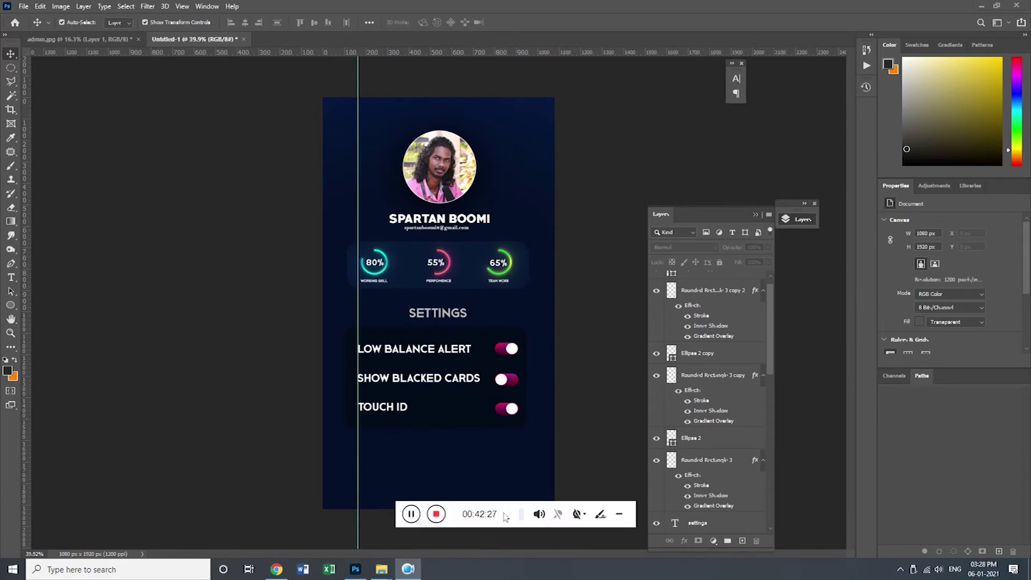
pyautogui.click(627, 515)
# Step: Group the SETTINGS heading, its panel, labels and toggle layers, and name the group settings
pyautogui.click(450, 378)
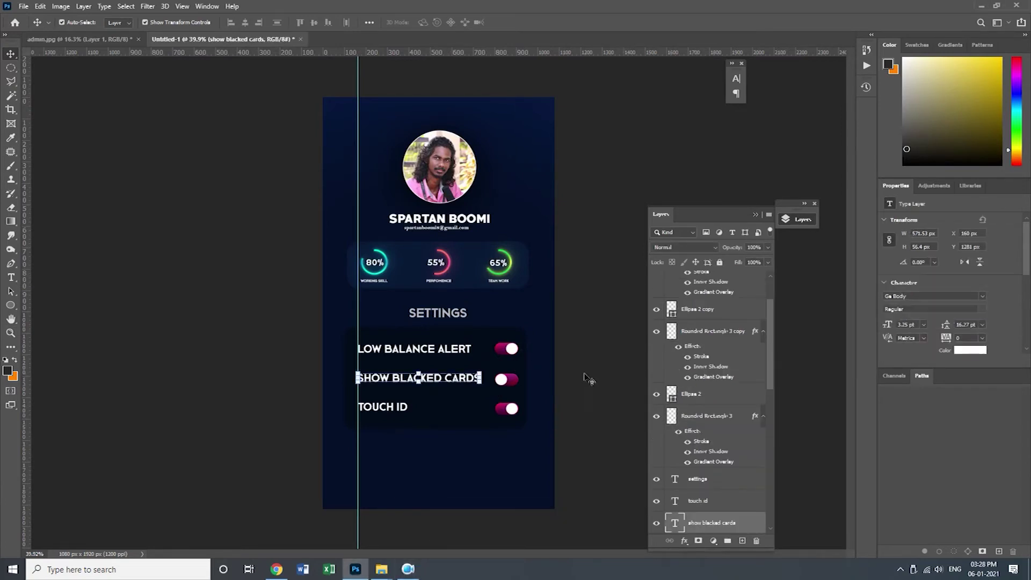
pyautogui.keyDown('ctrl'); pyautogui.click(709, 502); pyautogui.keyUp('ctrl')
pyautogui.keyDown('ctrl'); pyautogui.click(708, 479); pyautogui.keyUp('ctrl')
pyautogui.keyDown('ctrl'); pyautogui.click(709, 397); pyautogui.keyUp('ctrl')
pyautogui.keyDown('ctrl'); pyautogui.click(709, 423); pyautogui.keyUp('ctrl')
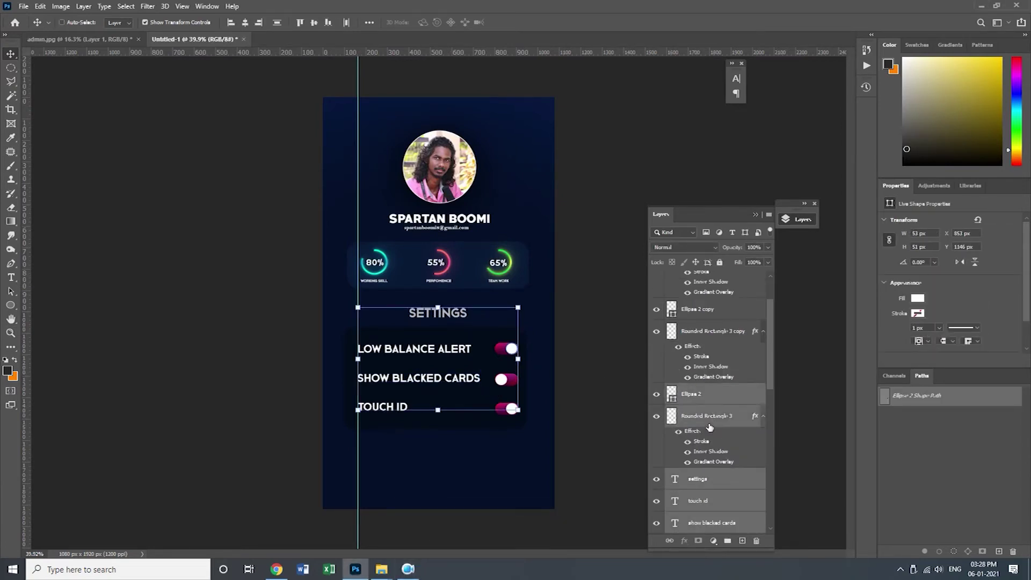
pyautogui.keyDown('ctrl'); pyautogui.click(716, 335); pyautogui.keyUp('ctrl')
pyautogui.keyDown('ctrl'); pyautogui.click(717, 312); pyautogui.keyUp('ctrl')
pyautogui.moveTo(770, 383); pyautogui.dragTo(767, 429)
pyautogui.keyDown('ctrl'); pyautogui.click(715, 430); pyautogui.keyUp('ctrl')
pyautogui.keyDown('ctrl'); pyautogui.click(755, 411); pyautogui.keyUp('ctrl')
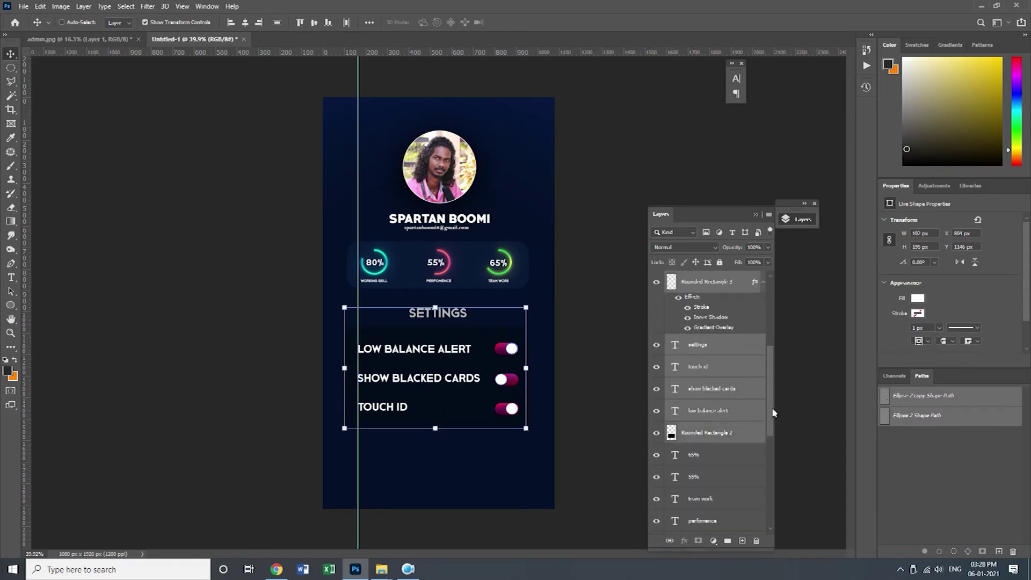
pyautogui.moveTo(769, 416); pyautogui.dragTo(768, 342)
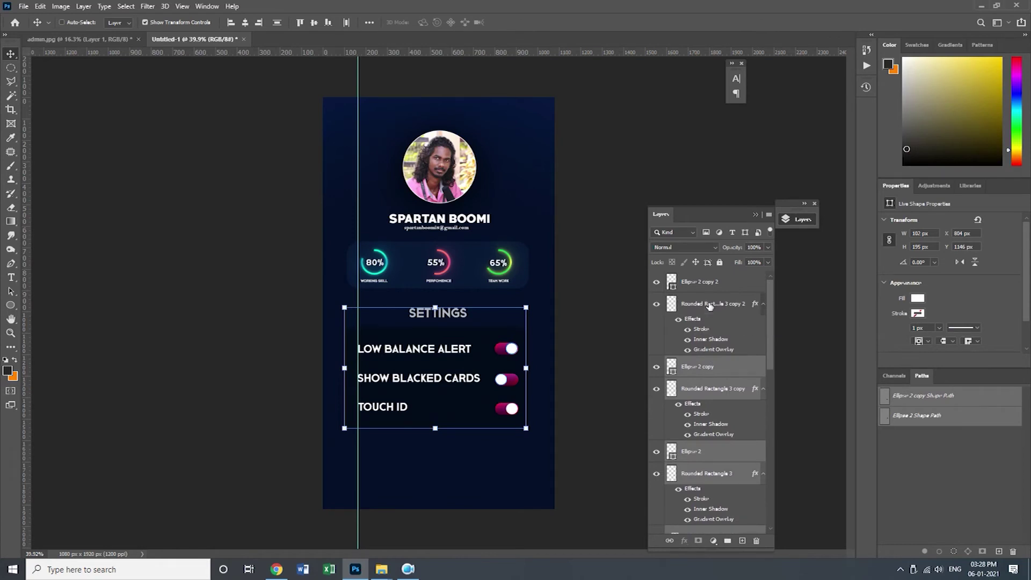
pyautogui.keyDown('ctrl'); pyautogui.click(714, 282); pyautogui.keyUp('ctrl')
pyautogui.hotkey('ctrl', 'g')
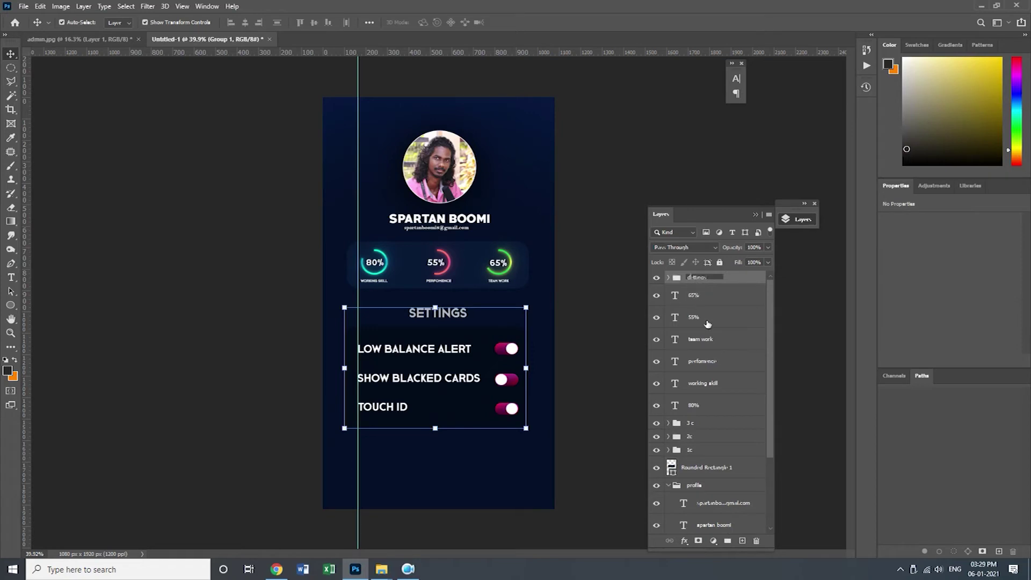
# Step: Check the layers inside the settings group and toggle the group's visibility off and on
pyautogui.click(668, 277)
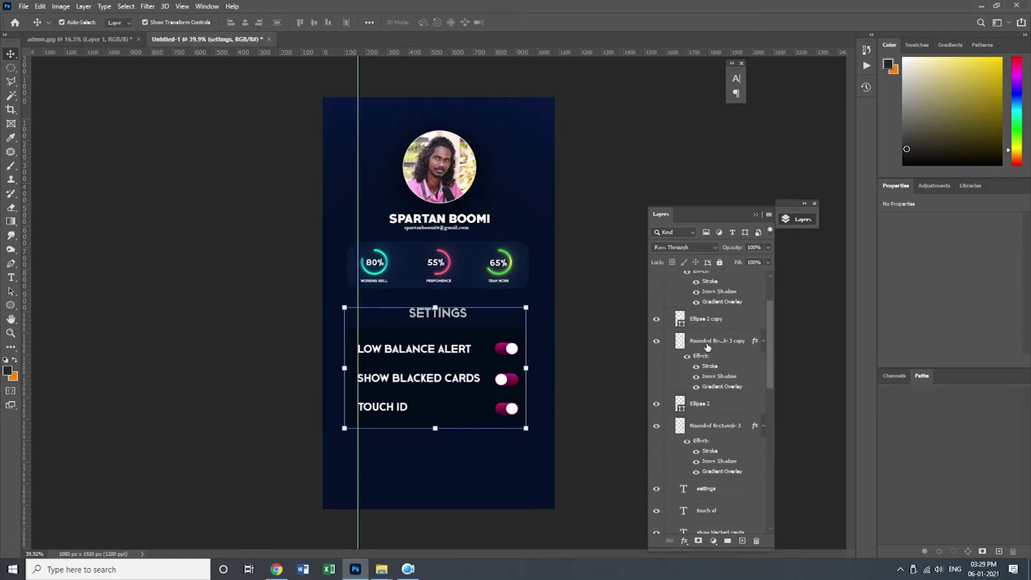
pyautogui.click(656, 277)
pyautogui.click(657, 278)
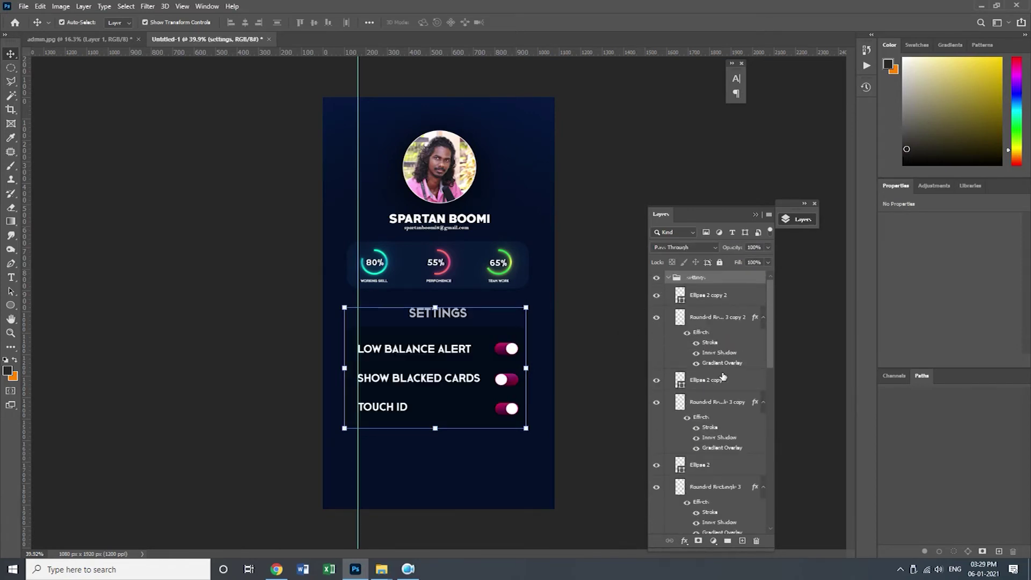
pyautogui.scroll(-3, 723, 376)
pyautogui.scroll(4, 723, 376)
pyautogui.click(669, 277)
# Step: Group the percentage values and their caption text layers, name the group percentage, and return to the Move tool
pyautogui.click(701, 296)
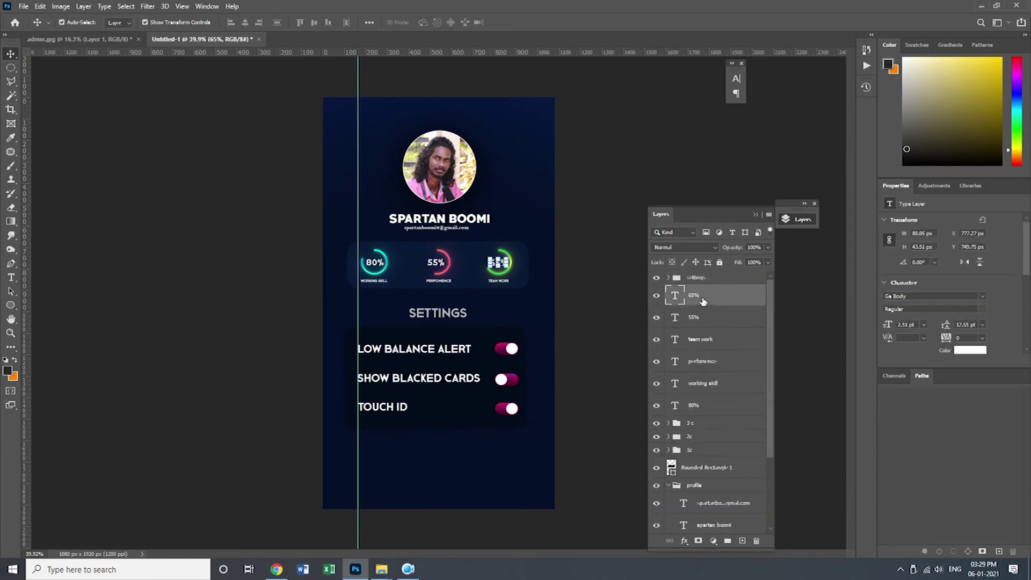
pyautogui.keyDown('shift'); pyautogui.click(712, 406); pyautogui.keyUp('shift')
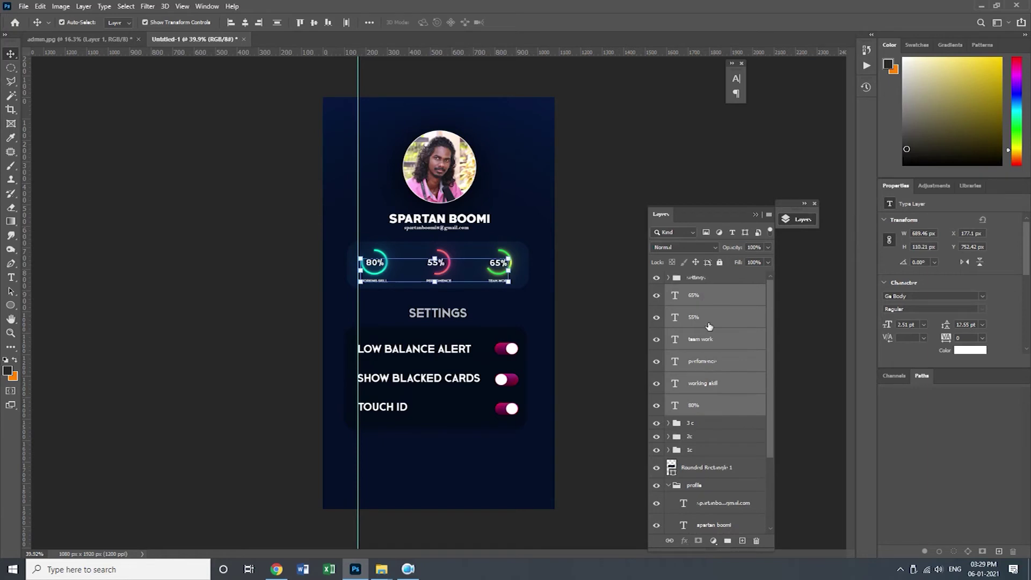
pyautogui.hotkey('ctrl', 'g')
pyautogui.press('e')
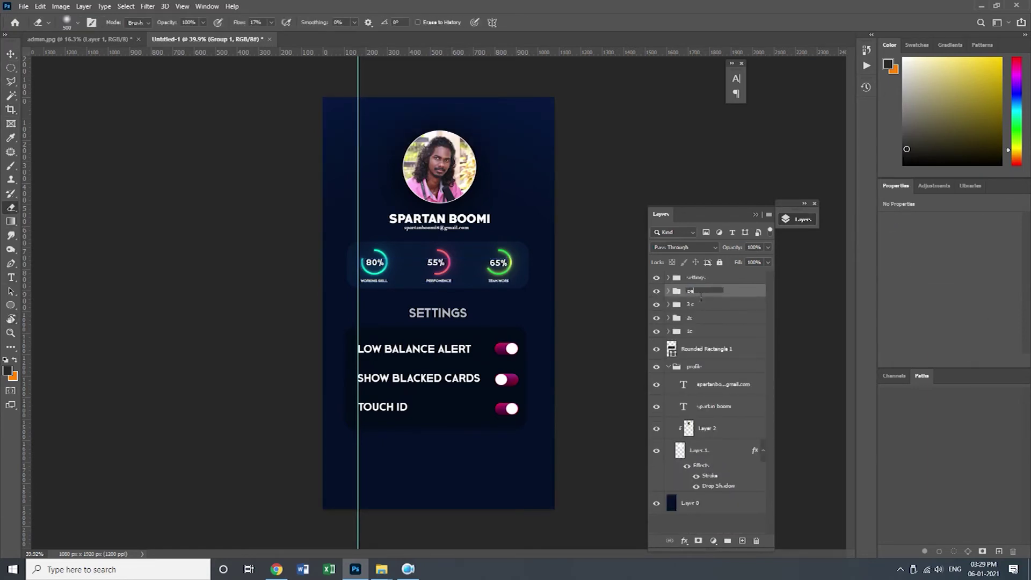
pyautogui.click(626, 321)
pyautogui.click(505, 220)
pyautogui.click(11, 54)
pyautogui.click(532, 390)
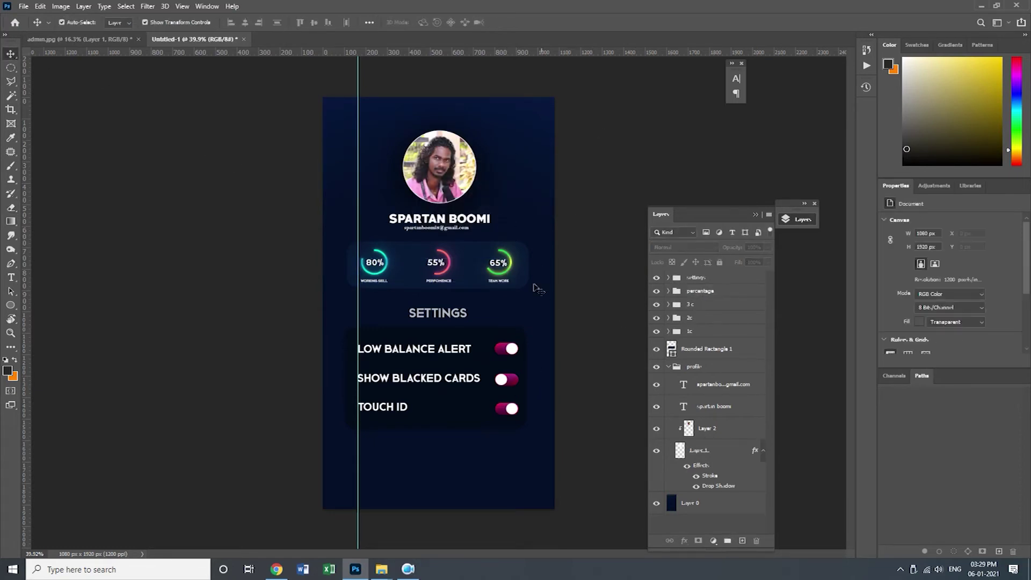
# Step: Draw a small white circle near the canvas's upper right corner with the Ellipse tool
pyautogui.moveTo(538, 95); pyautogui.dragTo(605, 233)
pyautogui.moveTo(148, 267); pyautogui.dragTo(202, 278)
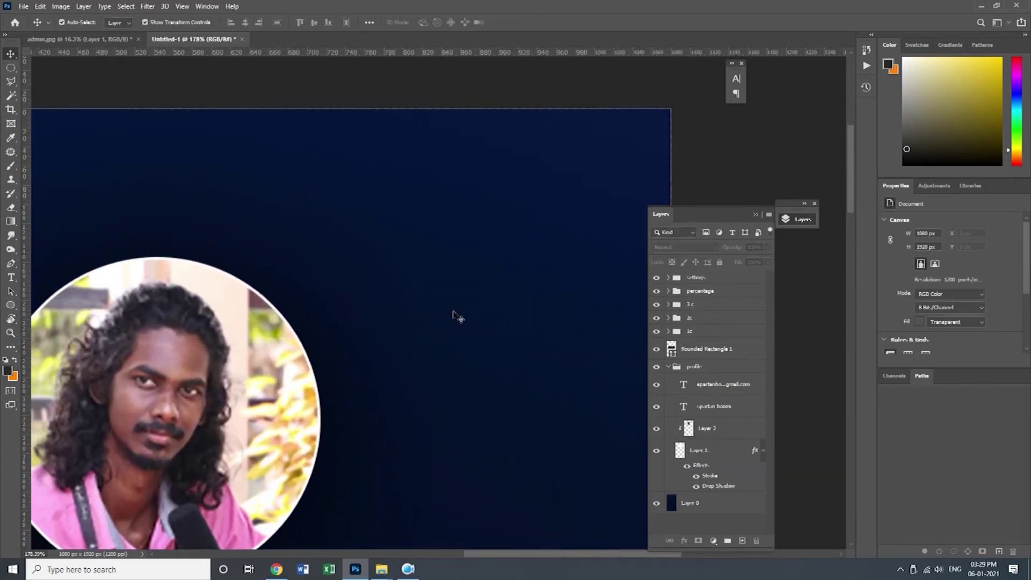
pyautogui.click(754, 214)
pyautogui.click(11, 305)
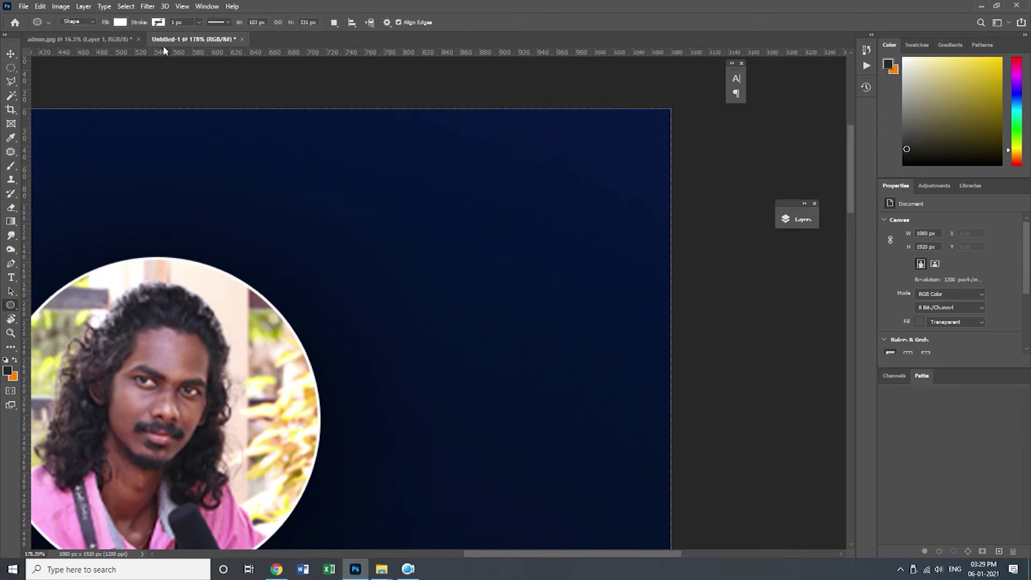
pyautogui.scroll(1, 455, 125)
pyautogui.moveTo(491, 160); pyautogui.dragTo(567, 138)
pyautogui.press('v')
# Step: Duplicate the white circle into a row of three dots about 61 × 17 px and position it near the upper right corner
pyautogui.moveTo(577, 196); pyautogui.dragTo(601, 337)
pyautogui.keyDown('shift'); pyautogui.click(529, 248); pyautogui.keyUp('shift')
pyautogui.keyDown('shift'); pyautogui.click(477, 249); pyautogui.keyUp('shift')
pyautogui.click(594, 222)
pyautogui.click(572, 240)
pyautogui.keyDown('shift'); pyautogui.click(535, 239); pyautogui.keyUp('shift')
pyautogui.keyDown('shift'); pyautogui.click(479, 240); pyautogui.keyUp('shift')
pyautogui.moveTo(597, 221); pyautogui.dragTo(549, 234)
pyautogui.moveTo(533, 249); pyautogui.dragTo(646, 240)
pyautogui.press('Return')
# Step: Merge the three dots into one shape layer and lower its opacity to a light grey
pyautogui.click(799, 220)
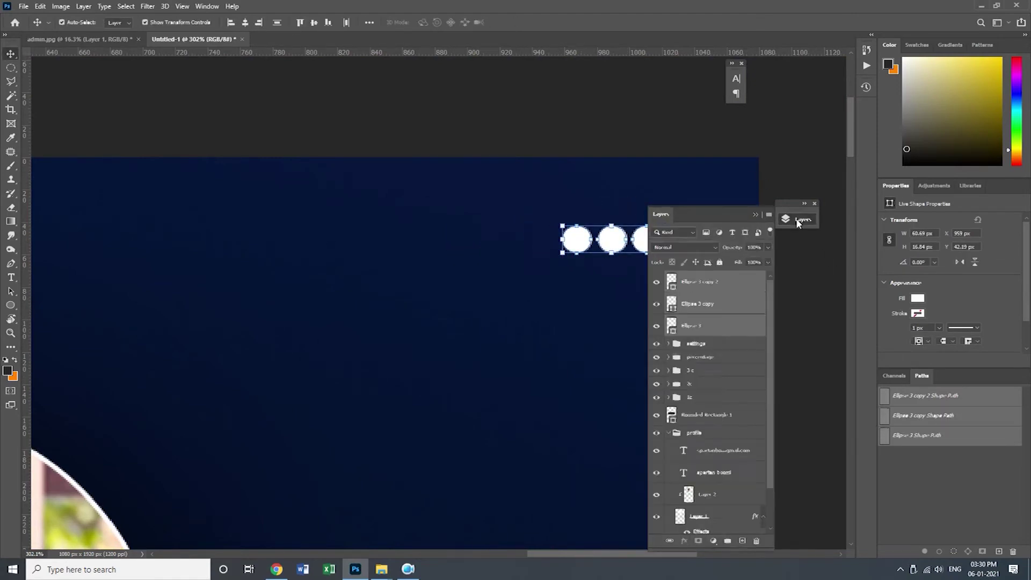
pyautogui.hotkey('ctrl', 'e')
pyautogui.moveTo(741, 252); pyautogui.dragTo(728, 254)
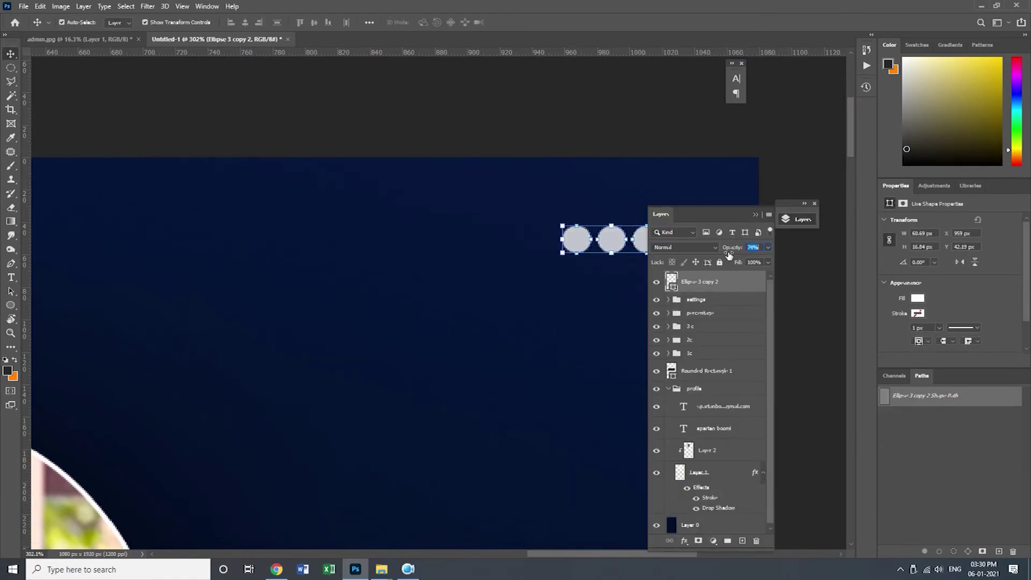
pyautogui.click(425, 306)
pyautogui.click(756, 215)
# Step: Draw a white circle about 41 × 38 px near the canvas's upper left corner
pyautogui.press('z')
pyautogui.moveTo(396, 281); pyautogui.dragTo(299, 329)
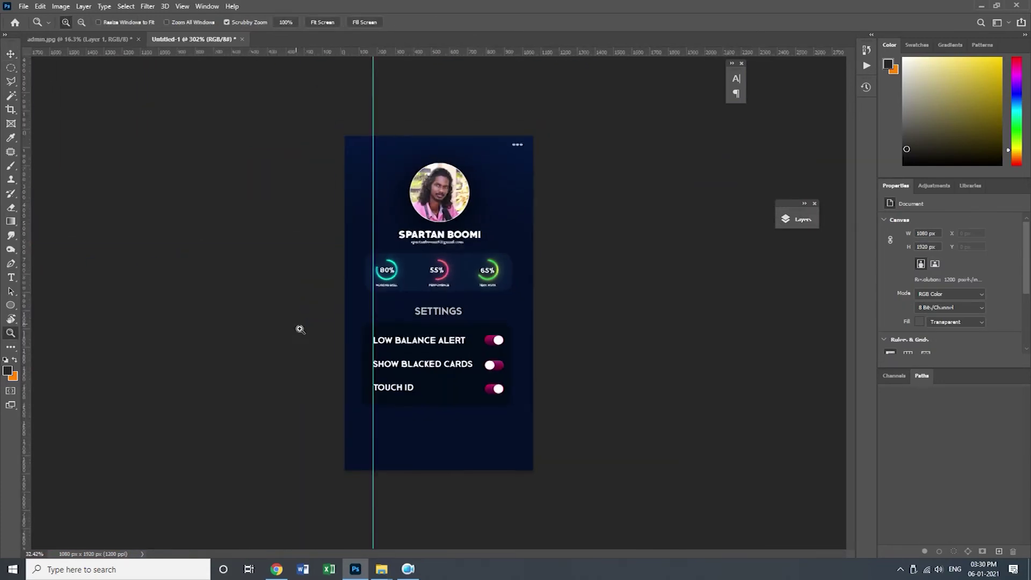
pyautogui.moveTo(356, 132); pyautogui.dragTo(455, 249)
pyautogui.click(11, 305)
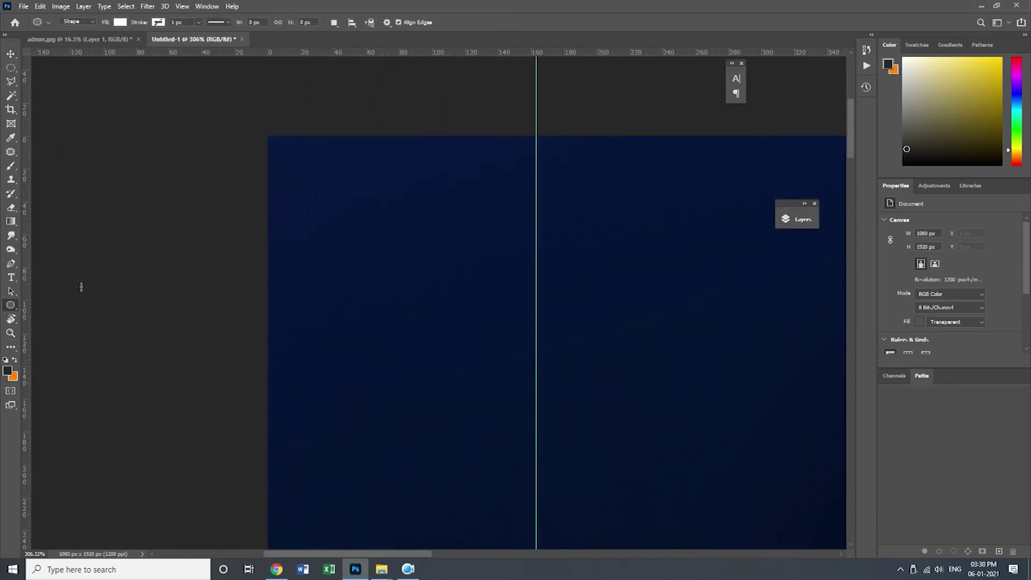
pyautogui.moveTo(381, 220); pyautogui.dragTo(421, 255)
pyautogui.click(386, 227)
pyautogui.press('Escape')
# Step: Duplicate the white circle, scale the copy down, and place it overlapping the original's right edge
pyautogui.press('v')
pyautogui.moveTo(382, 227); pyautogui.dragTo(405, 228)
pyautogui.moveTo(443, 193); pyautogui.dragTo(427, 217)
pyautogui.press('Return')
pyautogui.click(461, 243)
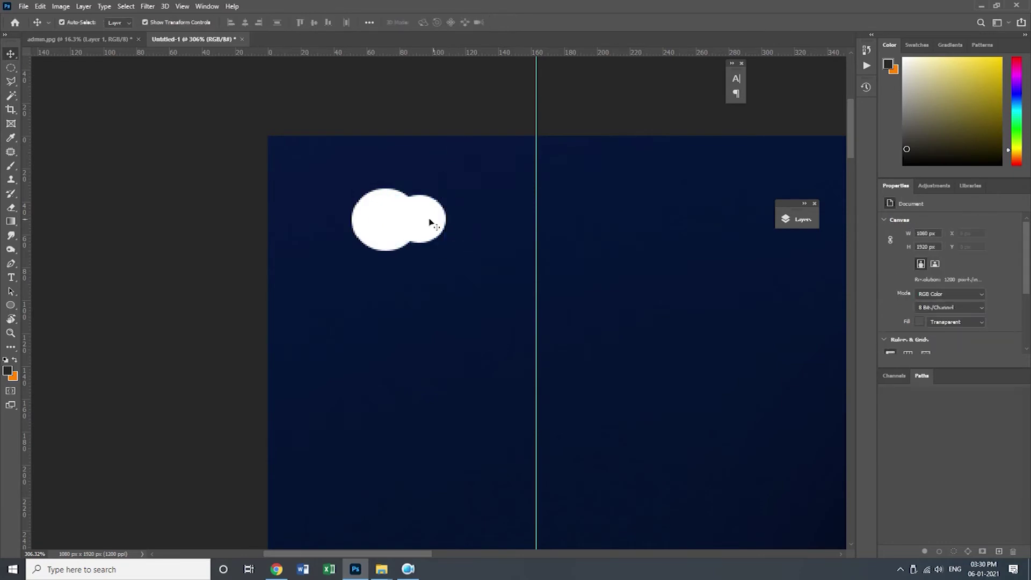
# Step: Lower the opacity of the larger circle in the upper left corner so it turns light grey
pyautogui.click(387, 223)
pyautogui.click(802, 220)
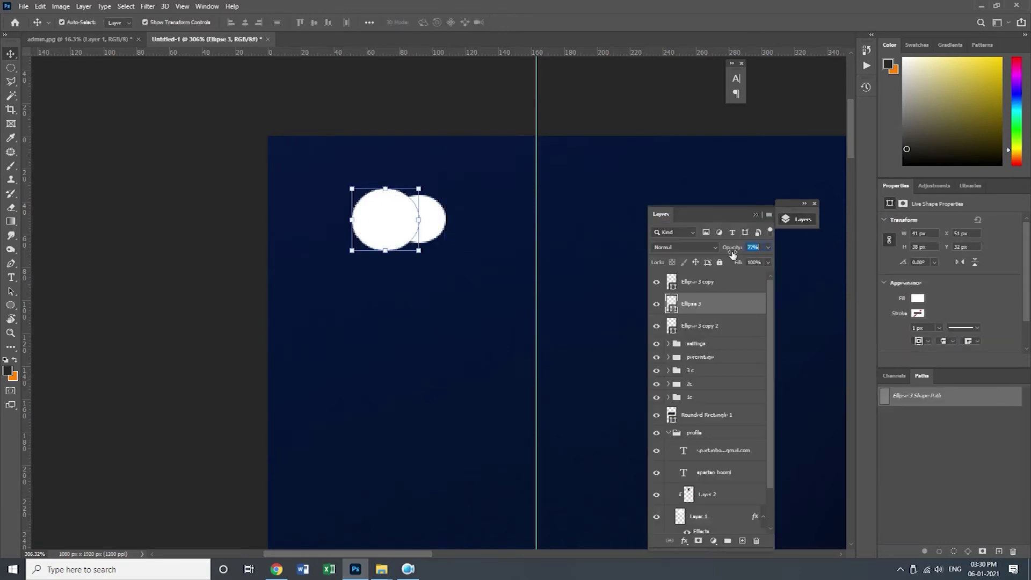
pyautogui.moveTo(734, 254); pyautogui.dragTo(731, 254)
pyautogui.click(617, 157)
# Step: Stretch the smaller circle to about 116% height and shift it left over the larger circle
pyautogui.click(432, 208)
pyautogui.moveTo(432, 209)
pyautogui.mouseDown()
pyautogui.moveTo(424, 215)
pyautogui.moveTo(412, 188)
pyautogui.moveTo(418, 215)
pyautogui.mouseUp()
pyautogui.press('Left')
pyautogui.press('Left')
pyautogui.press('Up')
pyautogui.press('Up')
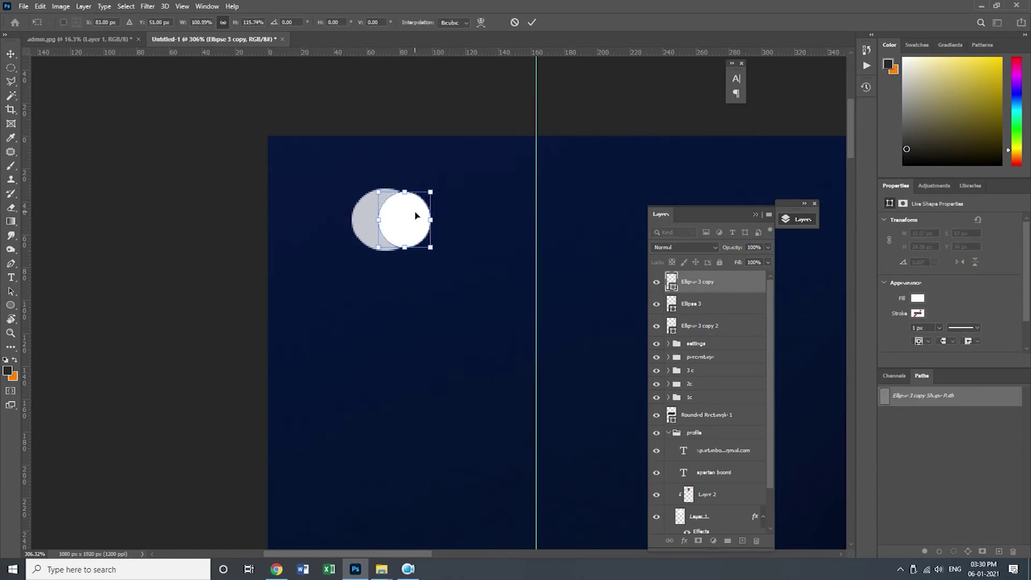
pyautogui.press('Return')
pyautogui.click(516, 240)
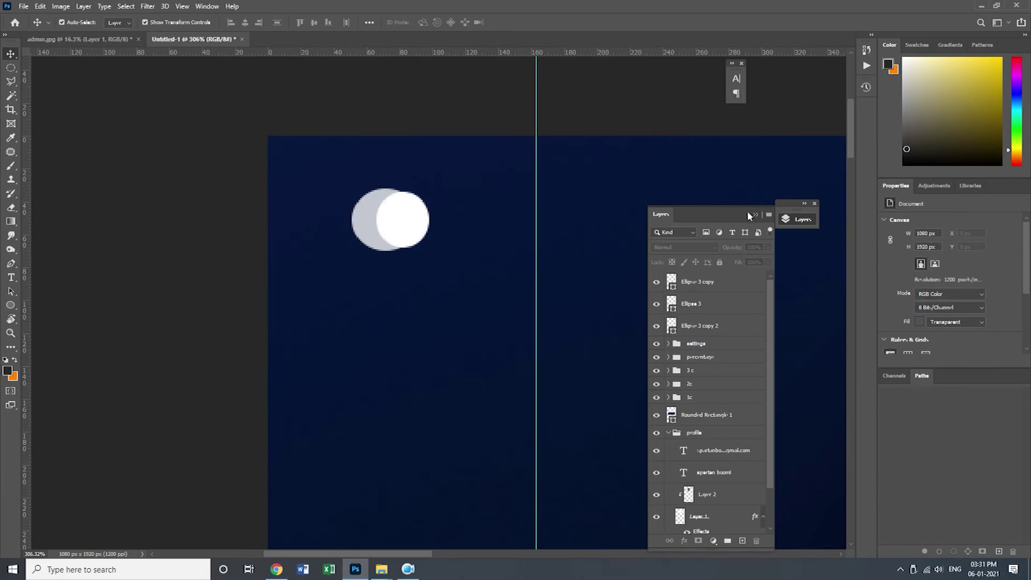
# Step: Reduce the larger circle's opacity further so it contrasts more with the white circle in front
pyautogui.click(756, 215)
pyautogui.hotkey('ctrl', 'space')
pyautogui.moveTo(539, 286); pyautogui.dragTo(563, 425)
pyautogui.press('space')
pyautogui.moveTo(355, 142); pyautogui.dragTo(447, 276)
pyautogui.hotkey('ctrl', 'space')
pyautogui.click(434, 276)
pyautogui.click(790, 220)
pyautogui.moveTo(745, 249); pyautogui.dragTo(732, 249)
pyautogui.click(601, 166)
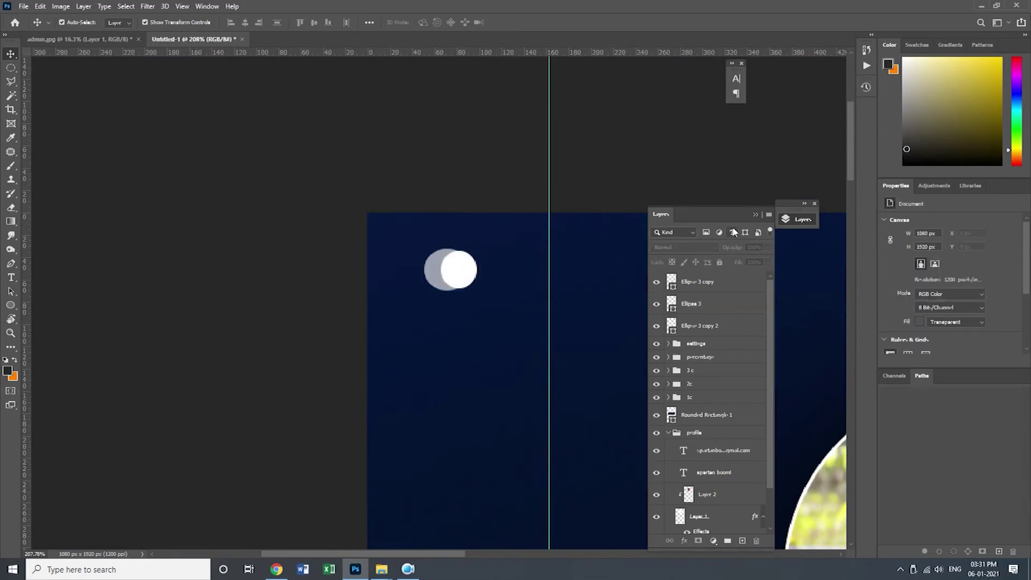
# Step: Examine the new corner icons and the rest of the layout at different zoom levels
pyautogui.click(755, 214)
pyautogui.press('z')
pyautogui.moveTo(647, 315); pyautogui.dragTo(559, 306)
pyautogui.hotkey('ctrl', 'space')
pyautogui.moveTo(430, 93); pyautogui.dragTo(460, 164)
pyautogui.press('space')
pyautogui.hotkey('ctrl', 'space')
pyautogui.moveTo(555, 192); pyautogui.dragTo(536, 185)
pyautogui.moveTo(517, 54); pyautogui.dragTo(546, 35)
pyautogui.hotkey('ctrl', 'space')
pyautogui.moveTo(421, 149); pyautogui.dragTo(348, 162)
# Step: Draw a white rounded rectangle about 1146 × 437 px across the bottom edge of the canvas
pyautogui.hotkey('ctrl', 'space')
pyautogui.moveTo(454, 452); pyautogui.dragTo(488, 486)
pyautogui.rightClick(12, 306)
pyautogui.click(43, 315)
pyautogui.moveTo(247, 393); pyautogui.dragTo(594, 524)
# Step: Resize the bottom rounded rectangle to the canvas width, 1080 px by about 412 px high
pyautogui.press('v')
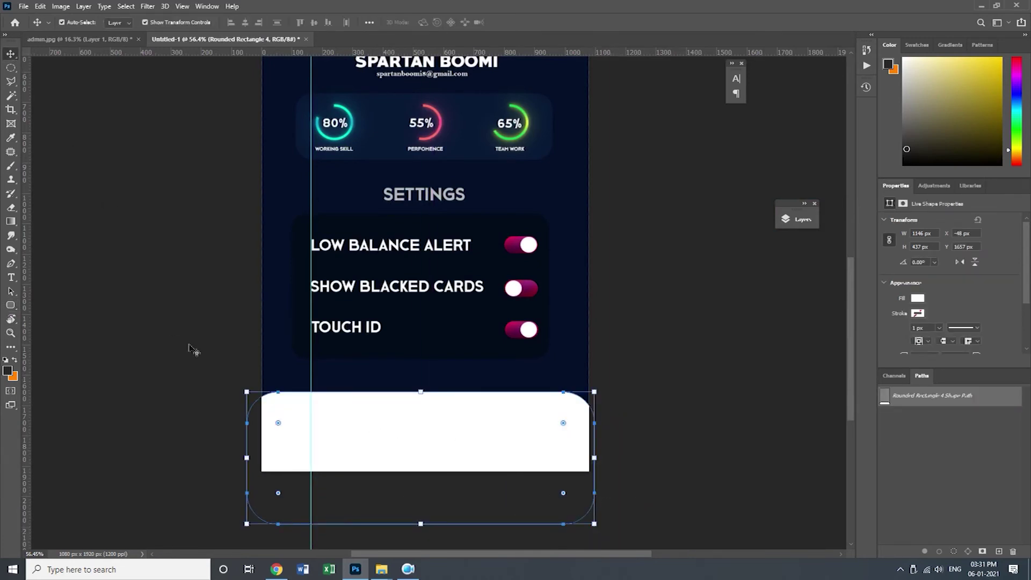
pyautogui.moveTo(251, 445); pyautogui.dragTo(262, 446)
pyautogui.moveTo(599, 464); pyautogui.dragTo(595, 463)
pyautogui.press('Return')
# Step: Fill the bottom rounded rectangle with the dark navy sampled from the percentage panel, and deselect it
pyautogui.press('u')
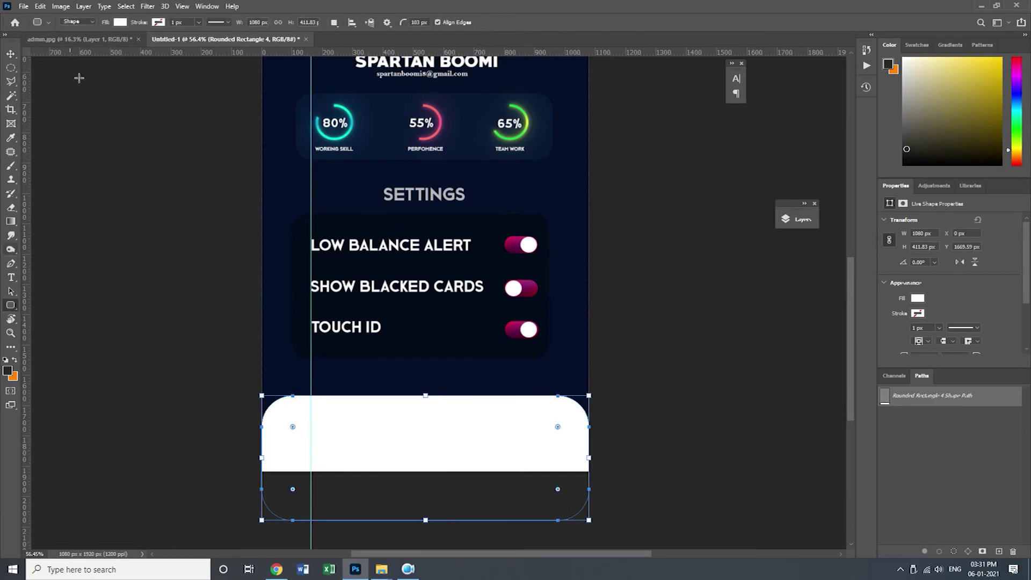
pyautogui.click(121, 23)
pyautogui.click(67, 81)
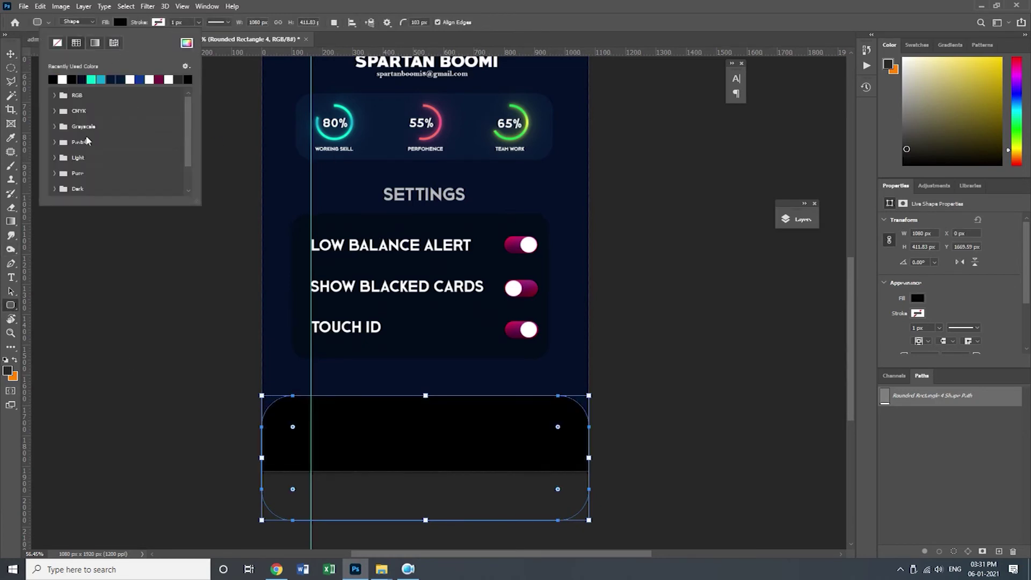
pyautogui.click(187, 43)
pyautogui.click(387, 130)
pyautogui.click(934, 335)
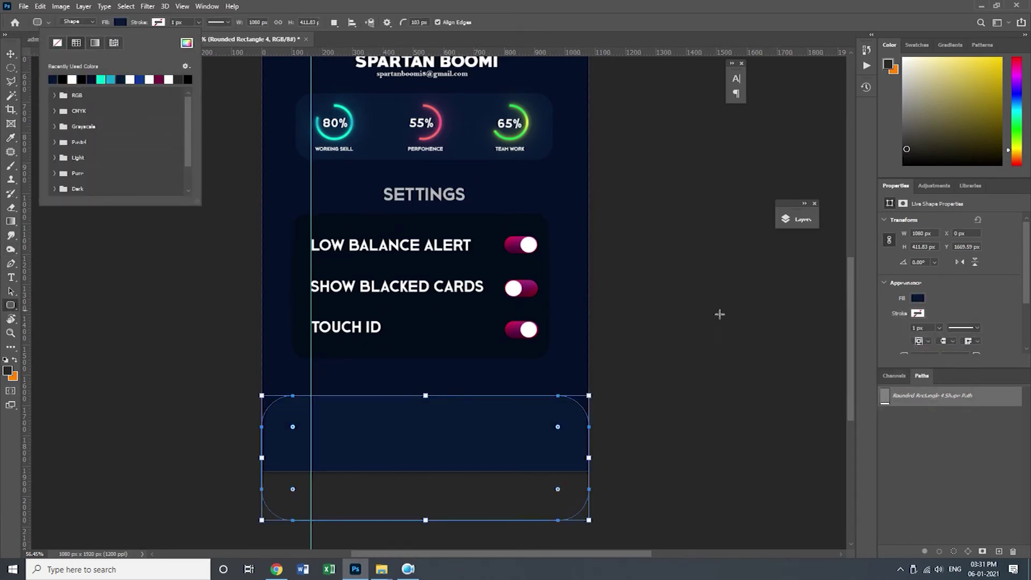
pyautogui.press('v')
pyautogui.click(139, 346)
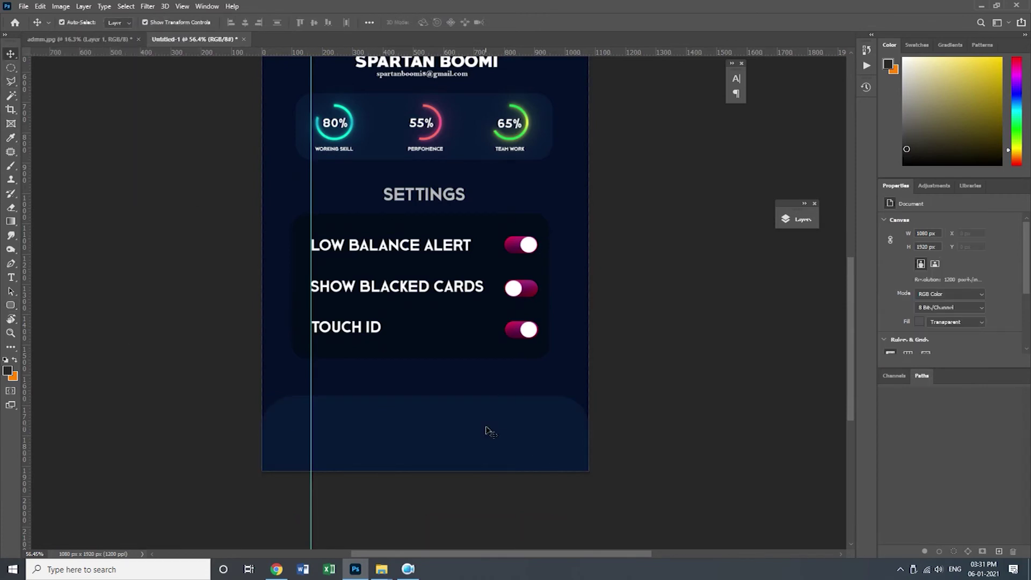
pyautogui.click(535, 289)
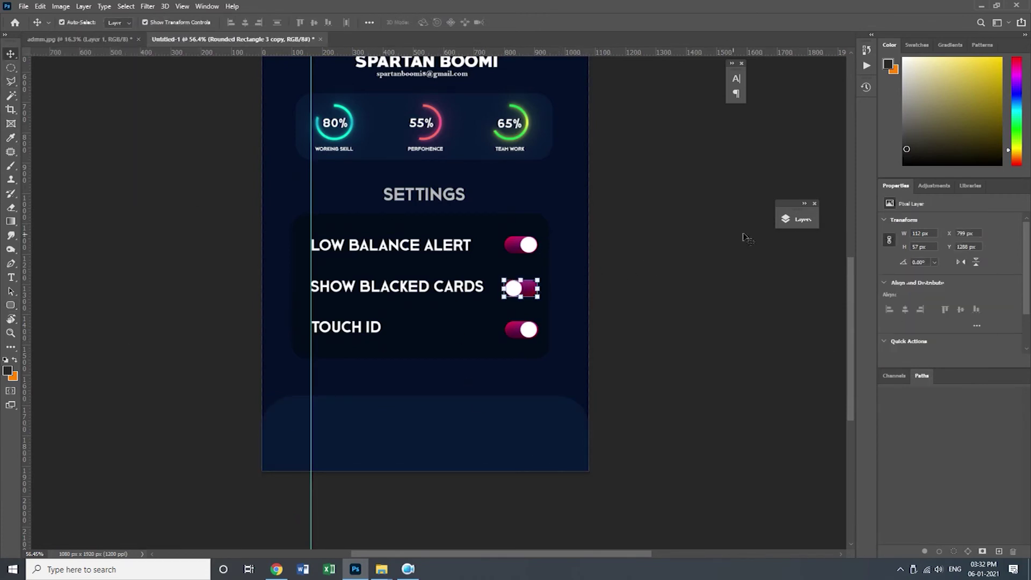
pyautogui.press('F7')
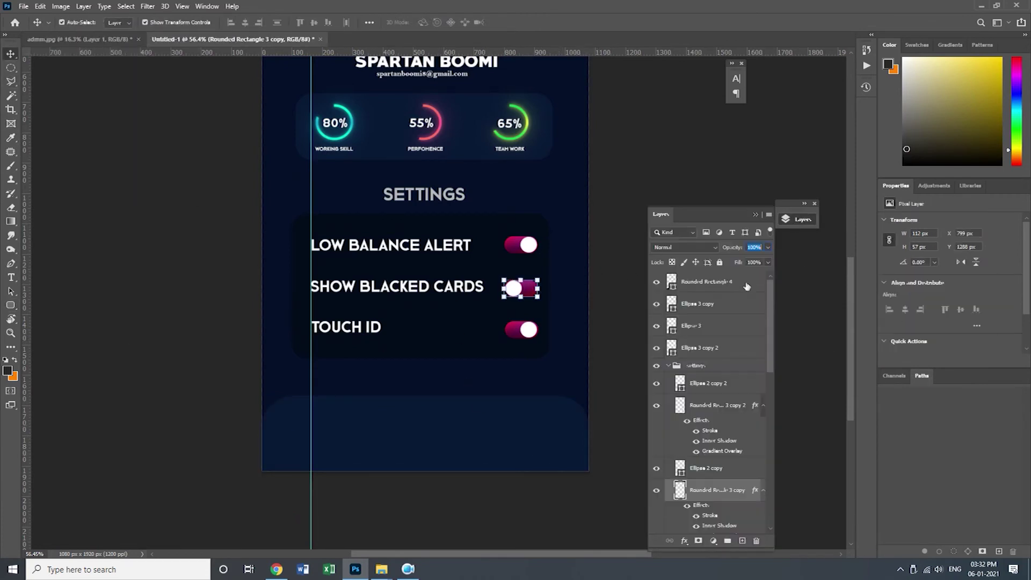
pyautogui.doubleClick(759, 491)
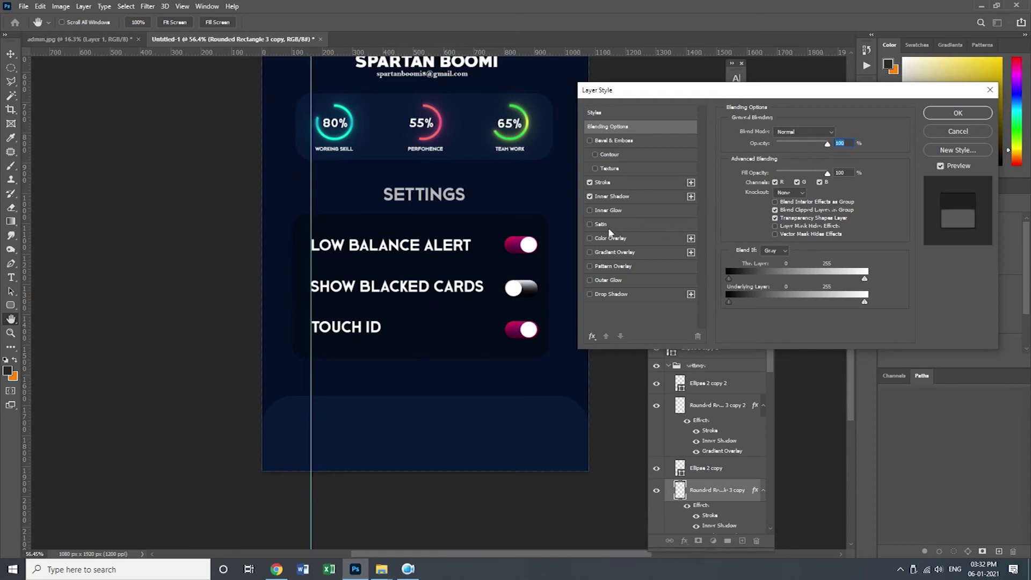
pyautogui.click(621, 239)
pyautogui.click(932, 132)
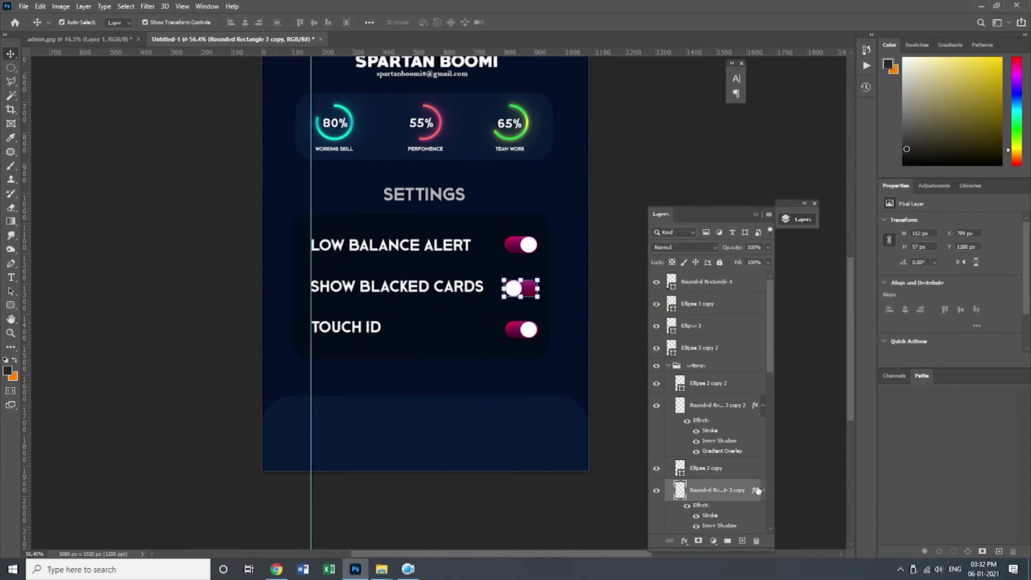
# Step: Try a pale blue preset gradient overlay with a lightened first stop at 61% opacity on the SHOW BLACKED CARDS pill
pyautogui.doubleClick(756, 493)
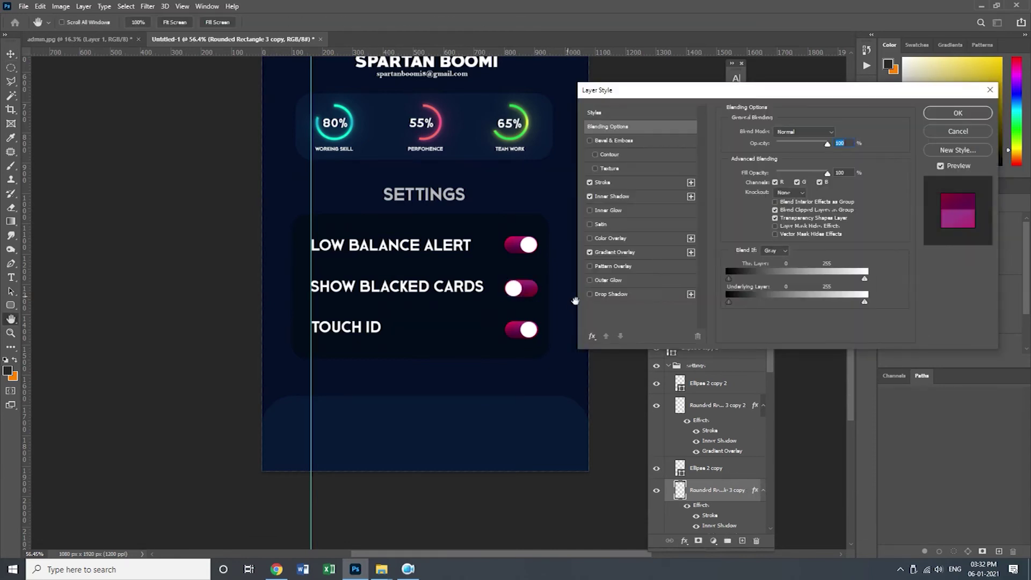
pyautogui.click(633, 253)
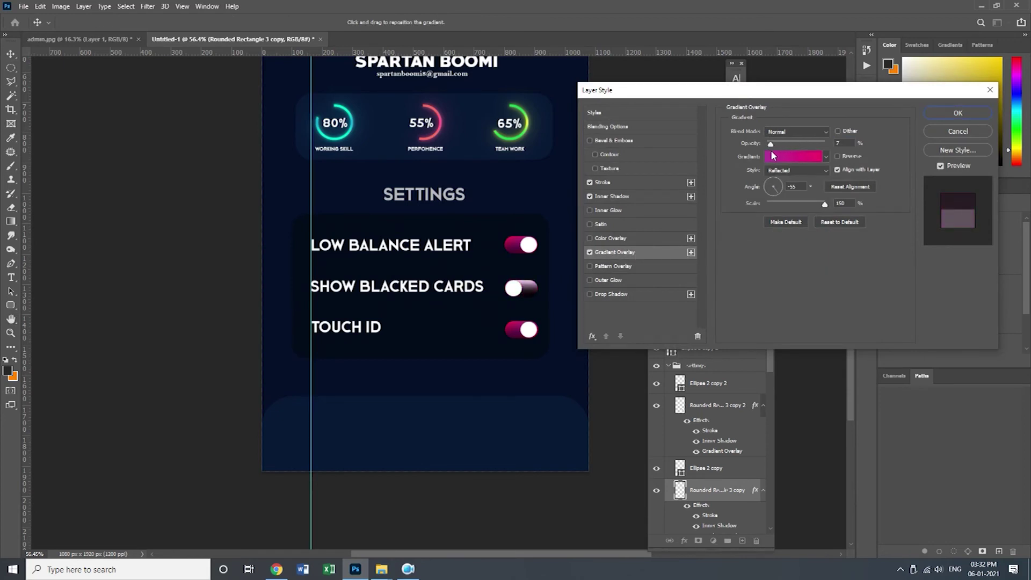
pyautogui.click(826, 157)
pyautogui.scroll(10, 789, 209)
pyautogui.click(761, 228)
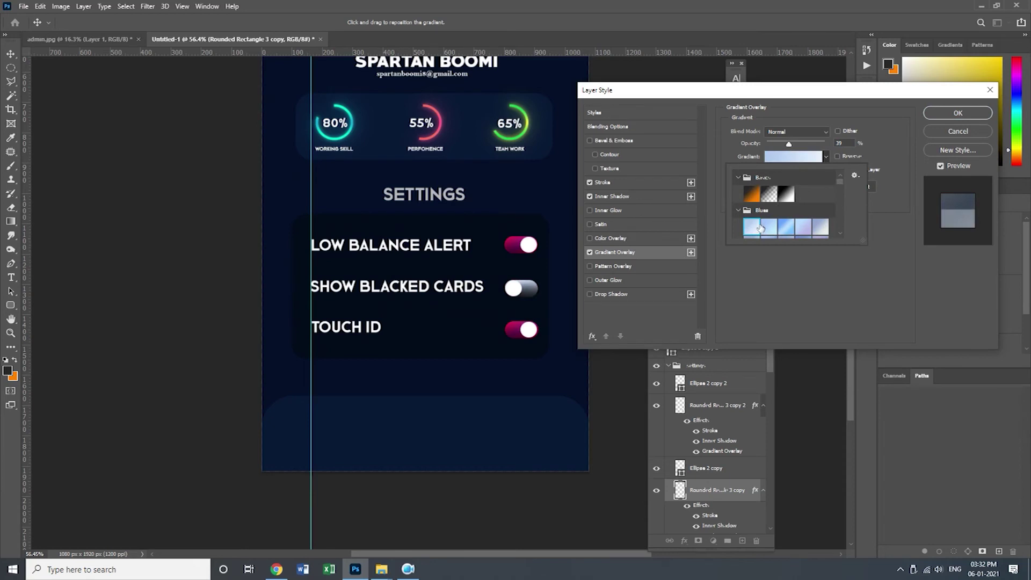
pyautogui.click(867, 133)
pyautogui.moveTo(788, 144); pyautogui.dragTo(800, 144)
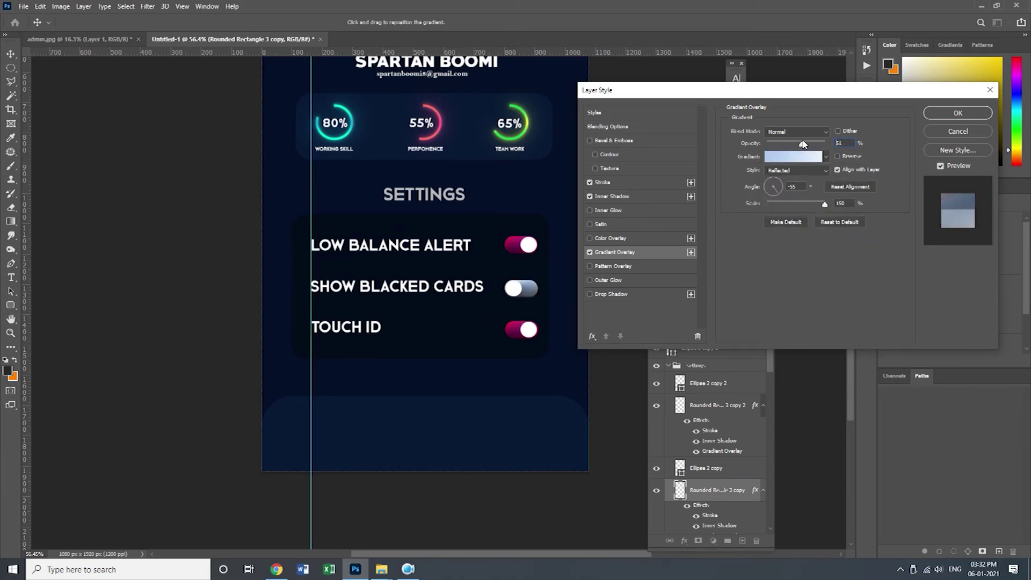
pyautogui.click(794, 157)
pyautogui.doubleClick(719, 301)
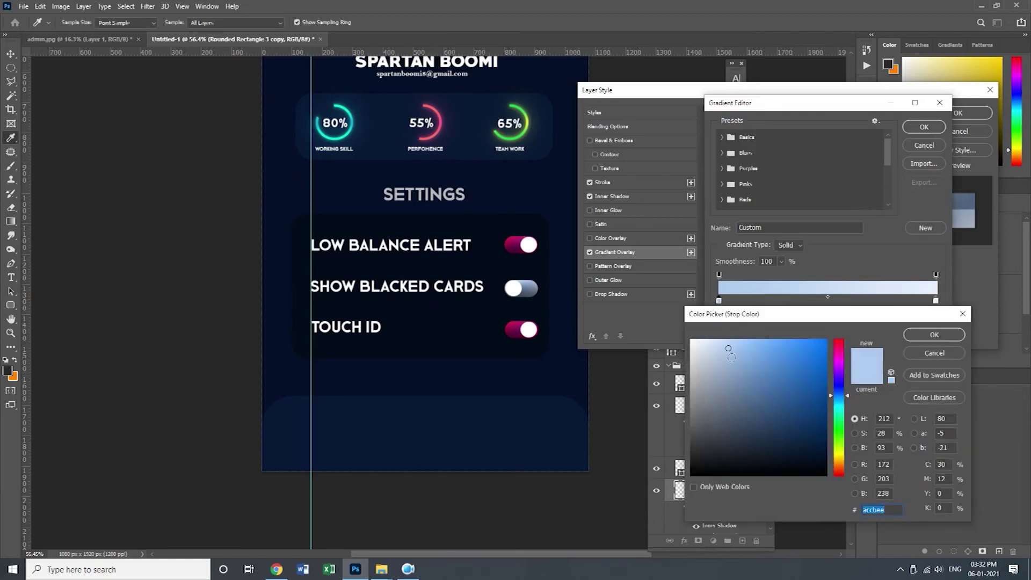
pyautogui.click(935, 334)
pyautogui.click(924, 127)
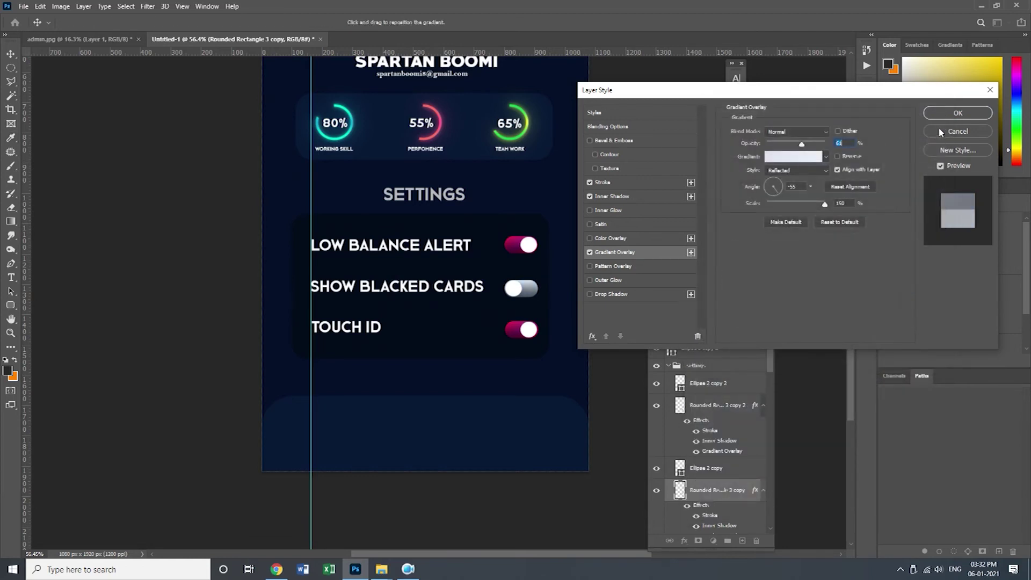
pyautogui.click(974, 112)
# Step: Replace the gradient overlay on the SHOW BLACKED CARDS pill with the first pale blue preset from the Blues set
pyautogui.doubleClick(754, 490)
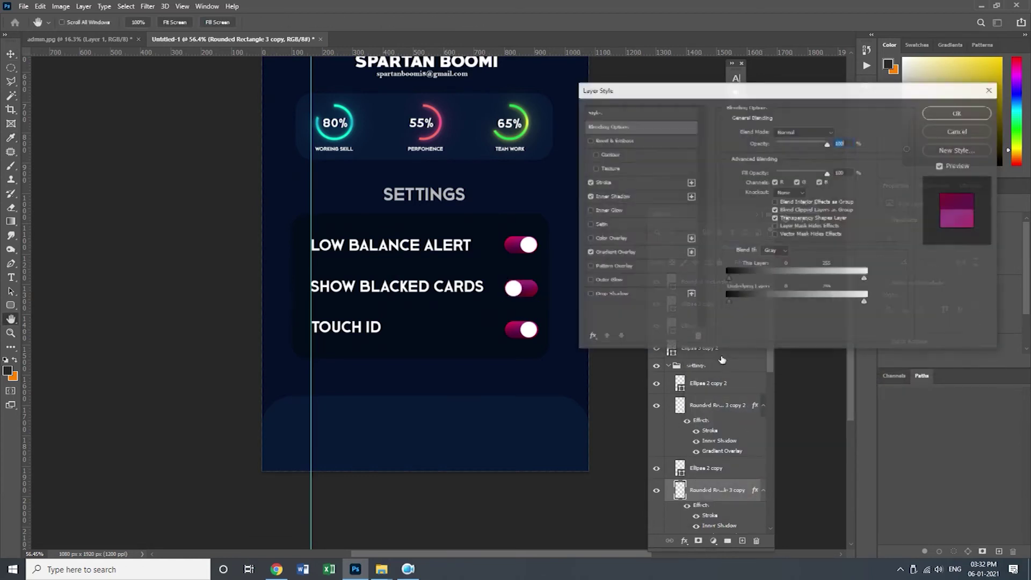
pyautogui.click(615, 251)
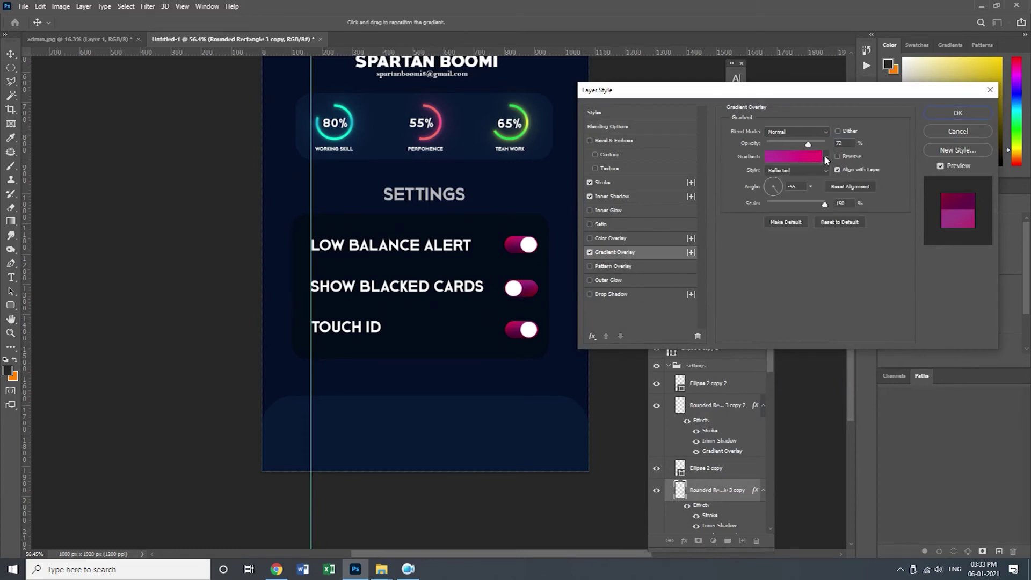
pyautogui.click(826, 157)
pyautogui.click(754, 227)
# Step: Change the first color stop of the pill's overlay gradient to white
pyautogui.click(793, 157)
pyautogui.doubleClick(719, 302)
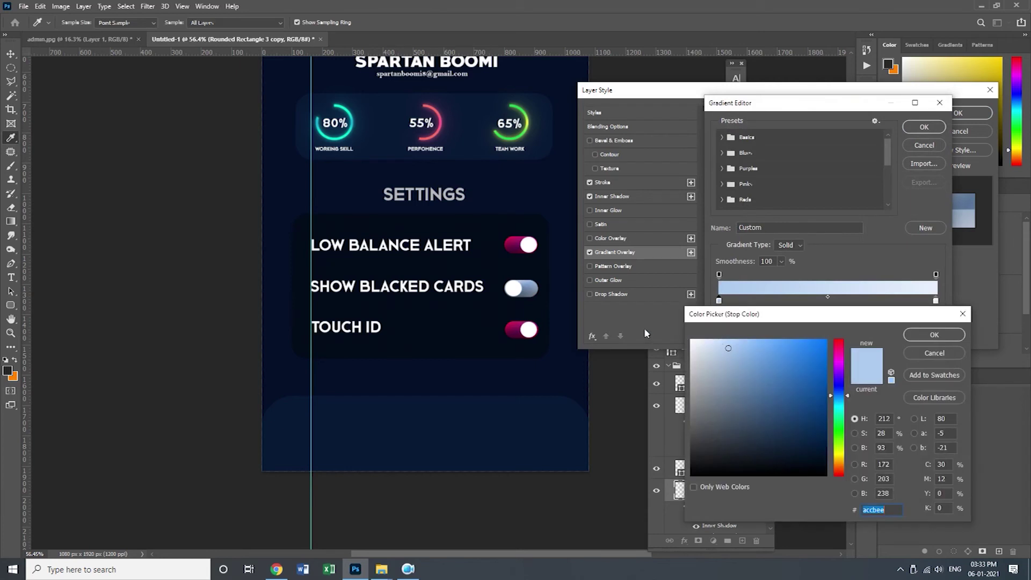
pyautogui.moveTo(711, 343); pyautogui.dragTo(692, 340)
pyautogui.click(921, 336)
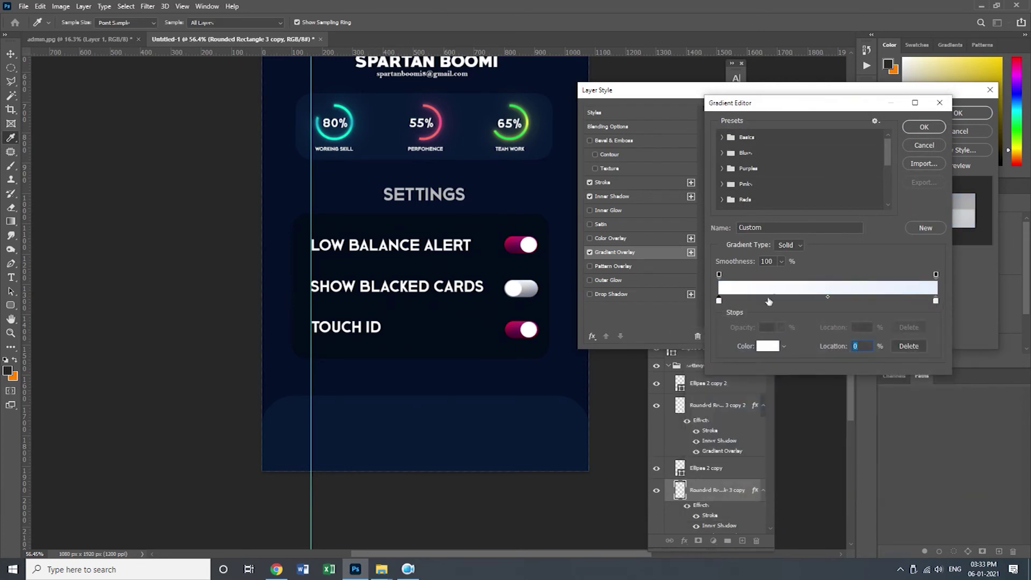
pyautogui.click(924, 127)
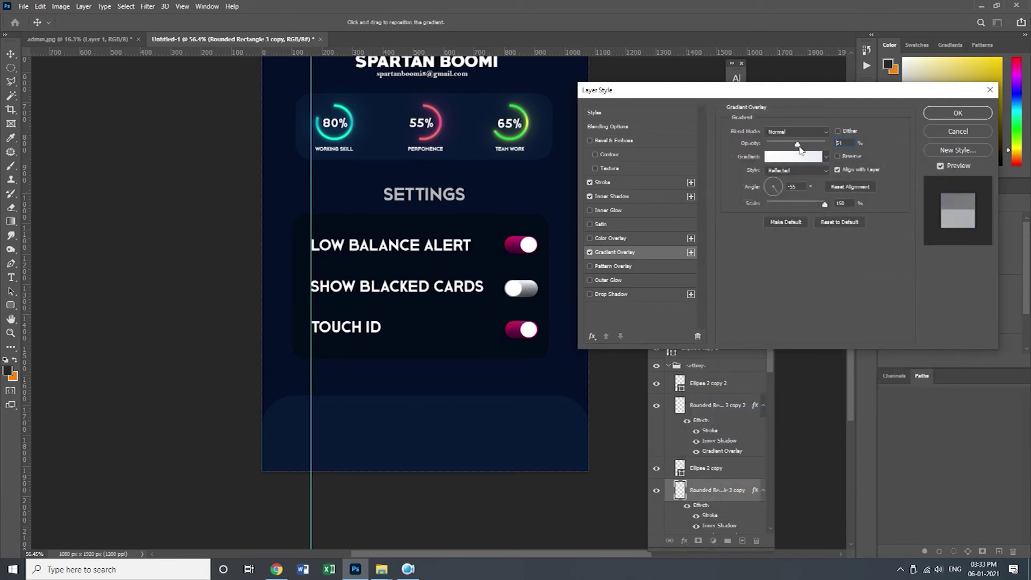
# Step: Set the opacity of the SHOW BLACKED CARDS pill's gradient overlay to 61% and apply the layer style
pyautogui.moveTo(799, 148); pyautogui.dragTo(803, 150)
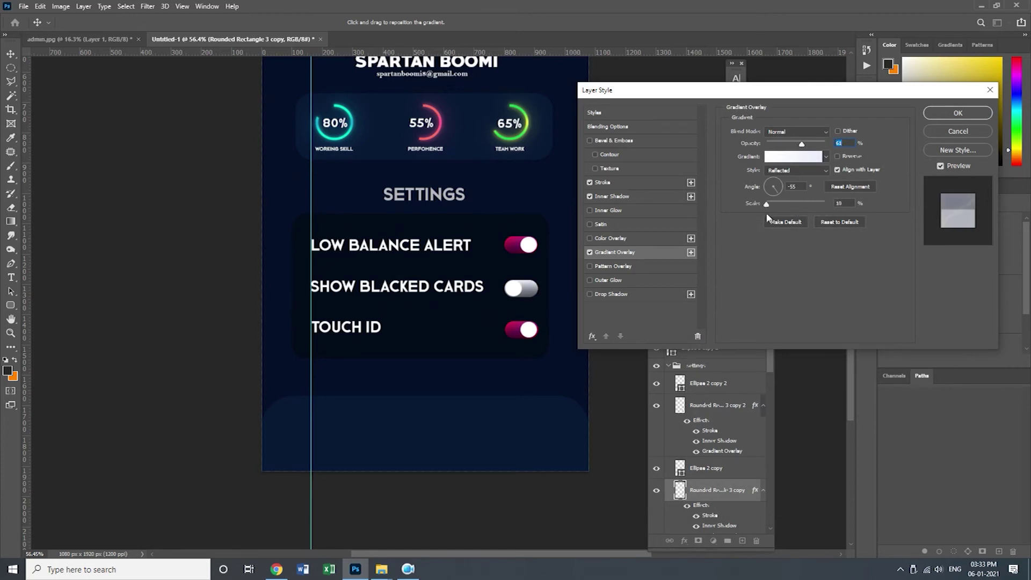
pyautogui.click(958, 113)
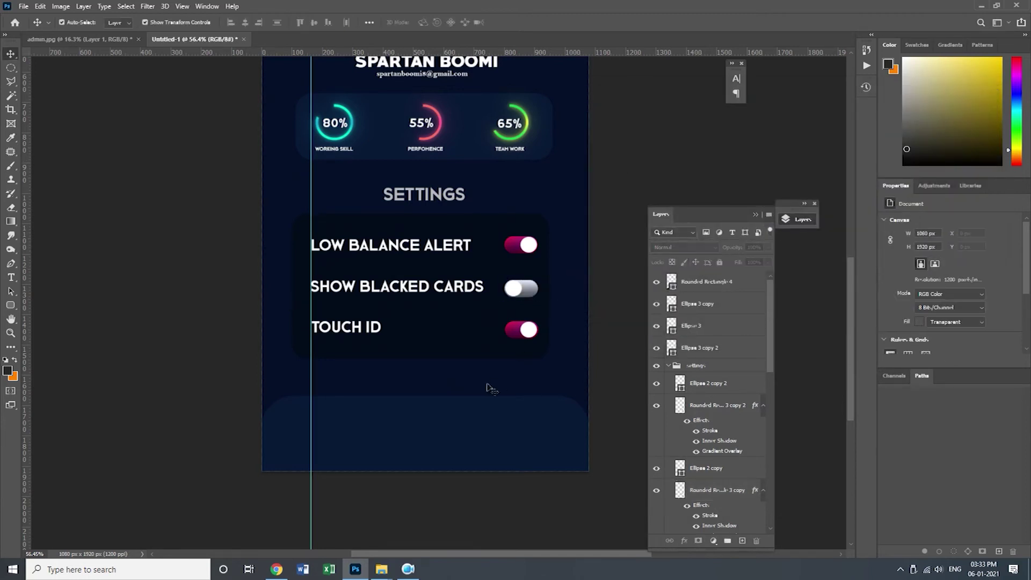
# Step: Edit the SHOW BLACKED CARDS pill's gradient overlay, recoloring the first stop to a near-white grey, and apply the layer style
pyautogui.scroll(5, 495, 384)
pyautogui.click(532, 295)
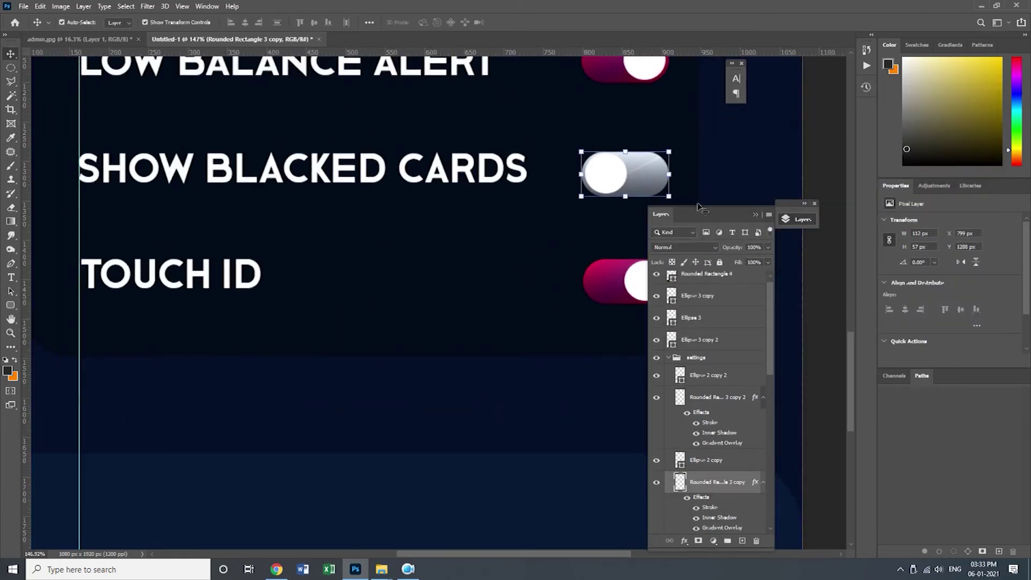
pyautogui.doubleClick(756, 483)
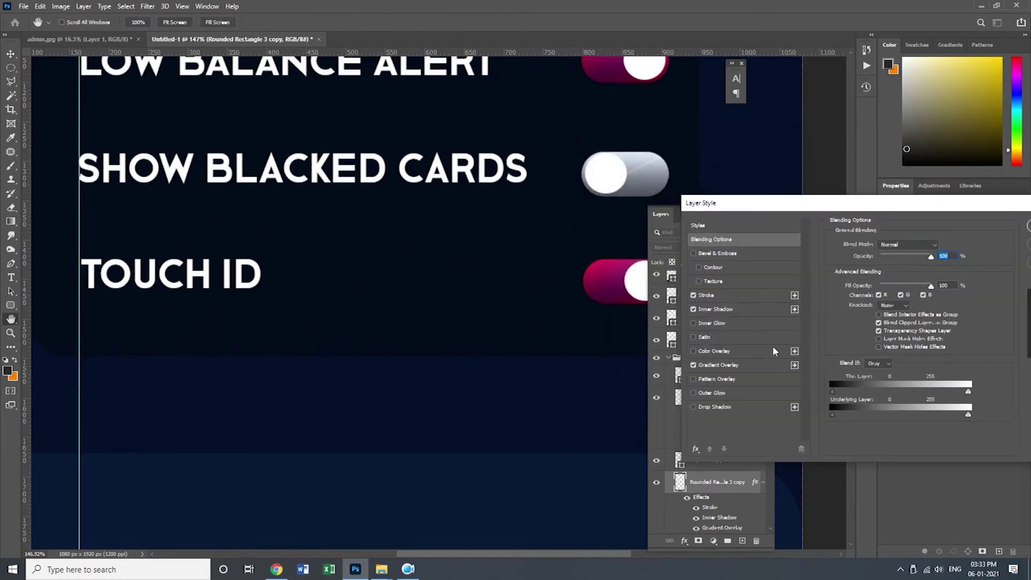
pyautogui.click(763, 364)
pyautogui.moveTo(902, 316); pyautogui.dragTo(930, 317)
pyautogui.moveTo(967, 205); pyautogui.dragTo(854, 249)
pyautogui.click(797, 319)
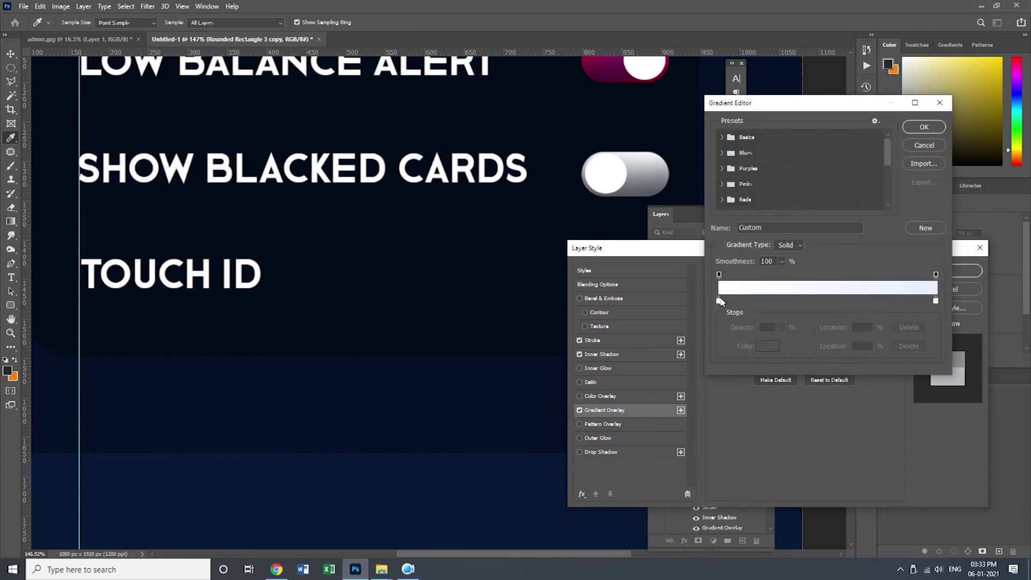
pyautogui.doubleClick(719, 300)
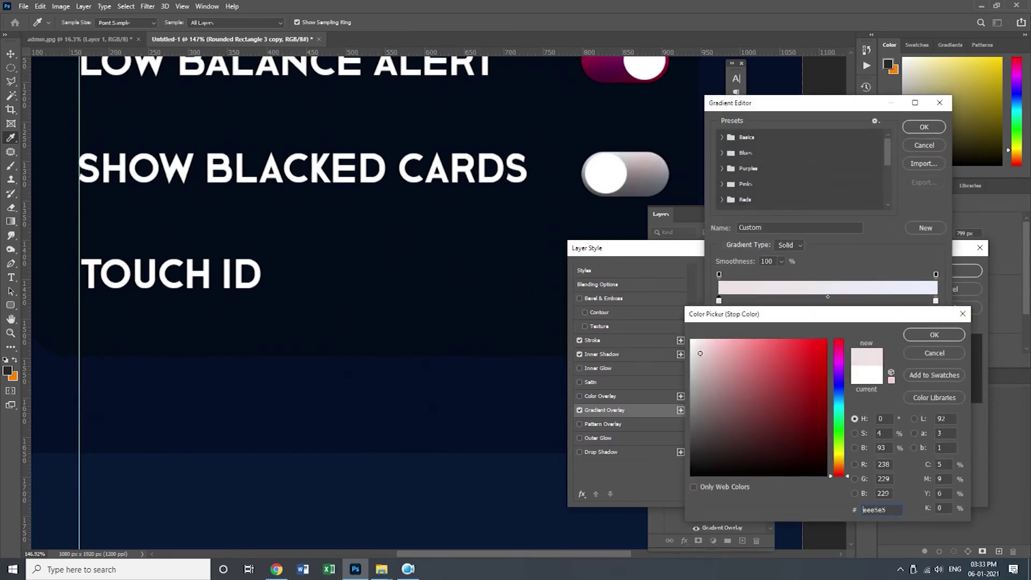
pyautogui.click(935, 335)
pyautogui.click(925, 126)
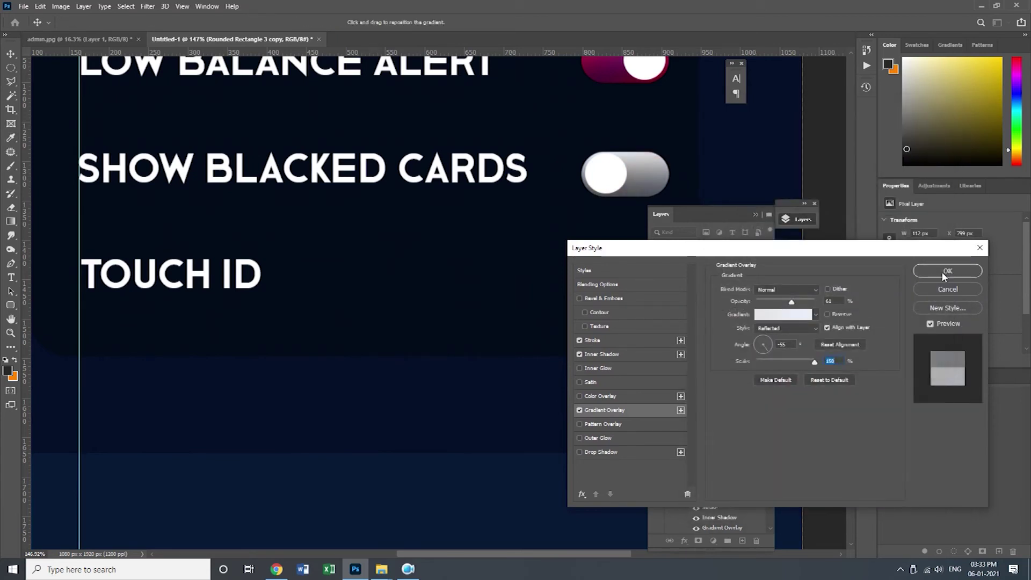
pyautogui.click(954, 271)
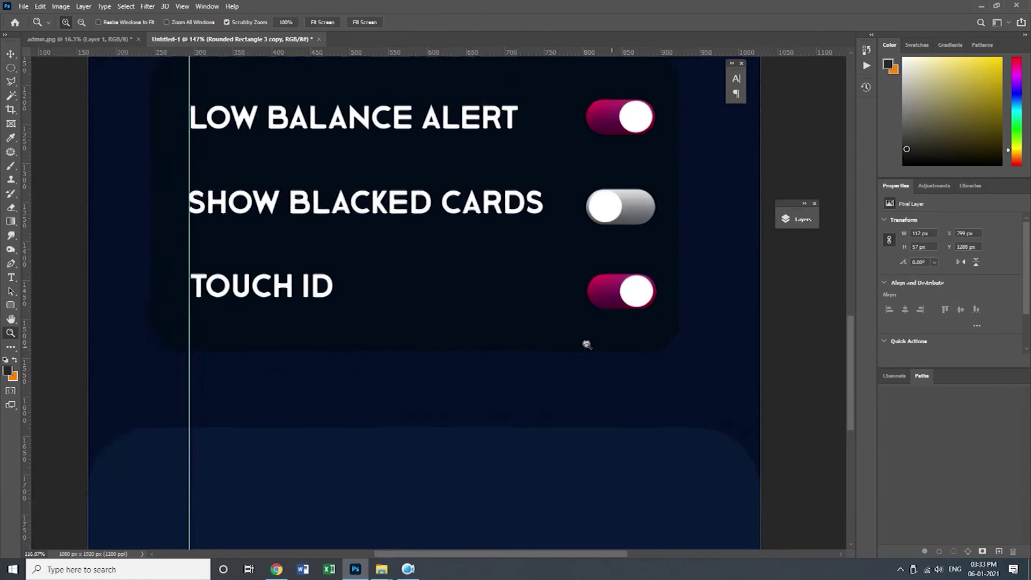
# Step: Draw a white ellipse about 51 × 49 px in the bottom bar, near its right end
pyautogui.moveTo(587, 344); pyautogui.dragTo(523, 288)
pyautogui.click(556, 460)
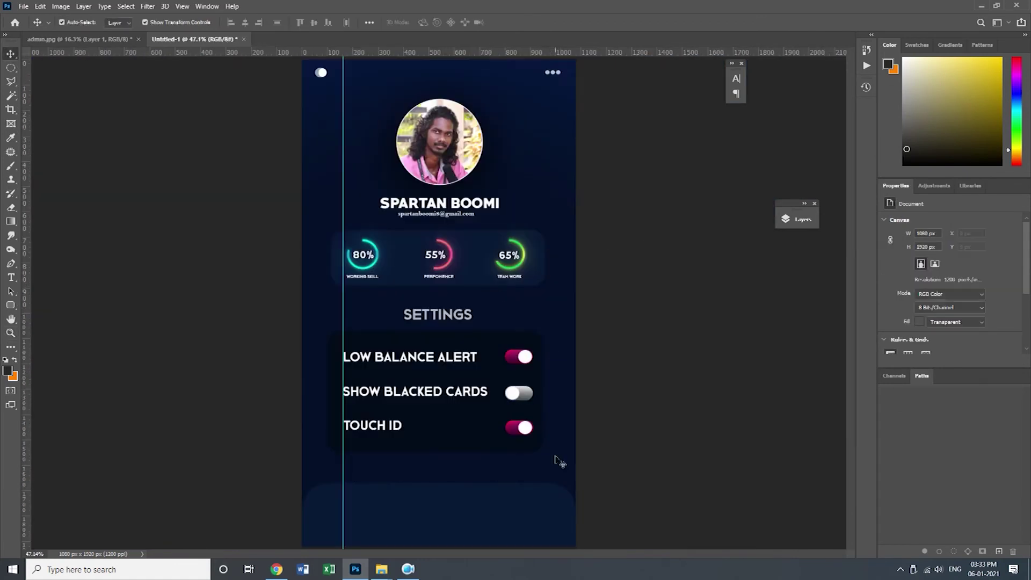
pyautogui.moveTo(563, 450); pyautogui.dragTo(658, 457)
pyautogui.moveTo(528, 468); pyautogui.dragTo(554, 102)
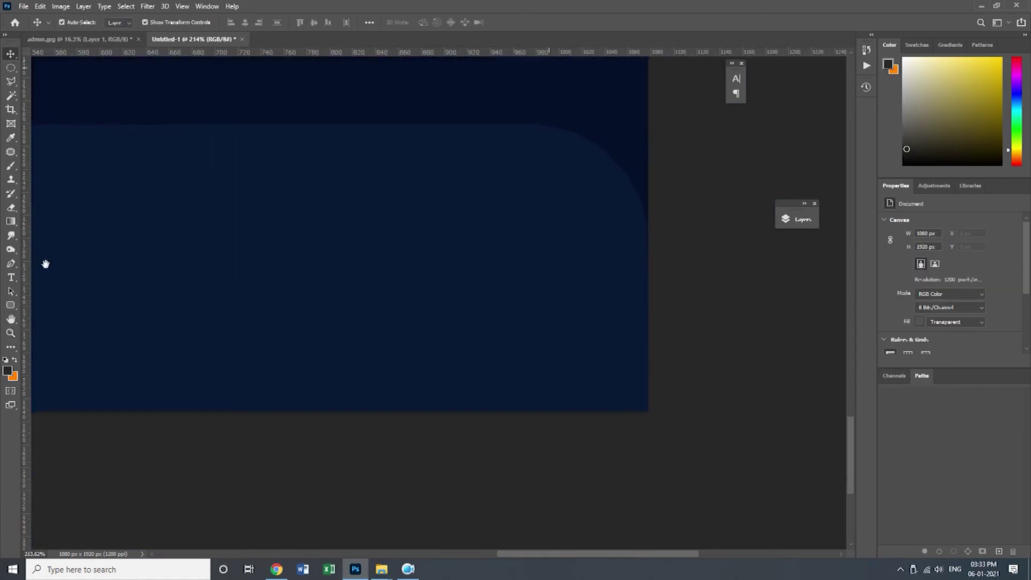
pyautogui.rightClick(12, 306)
pyautogui.click(55, 325)
pyautogui.click(10, 305)
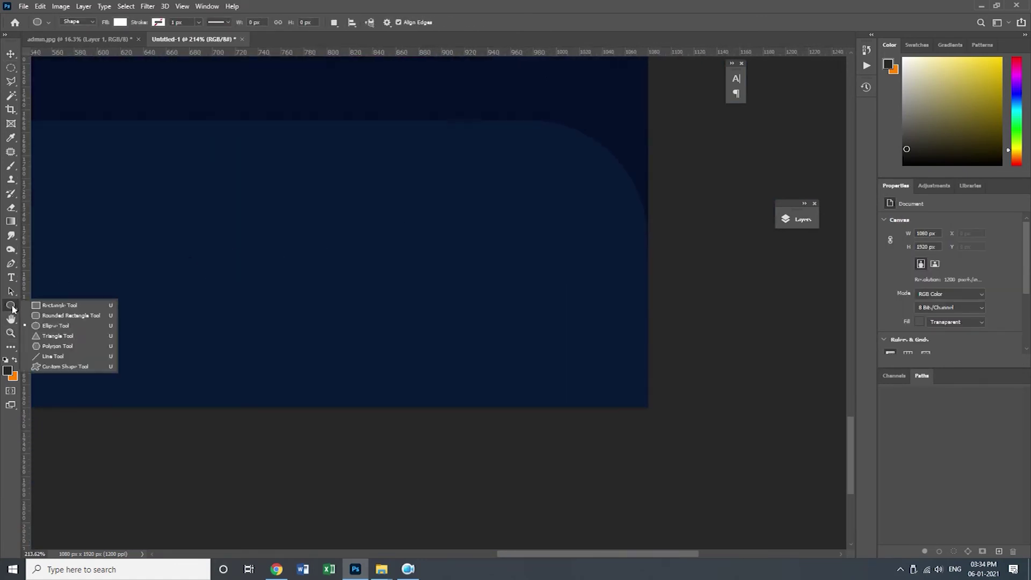
pyautogui.moveTo(472, 220); pyautogui.dragTo(533, 276)
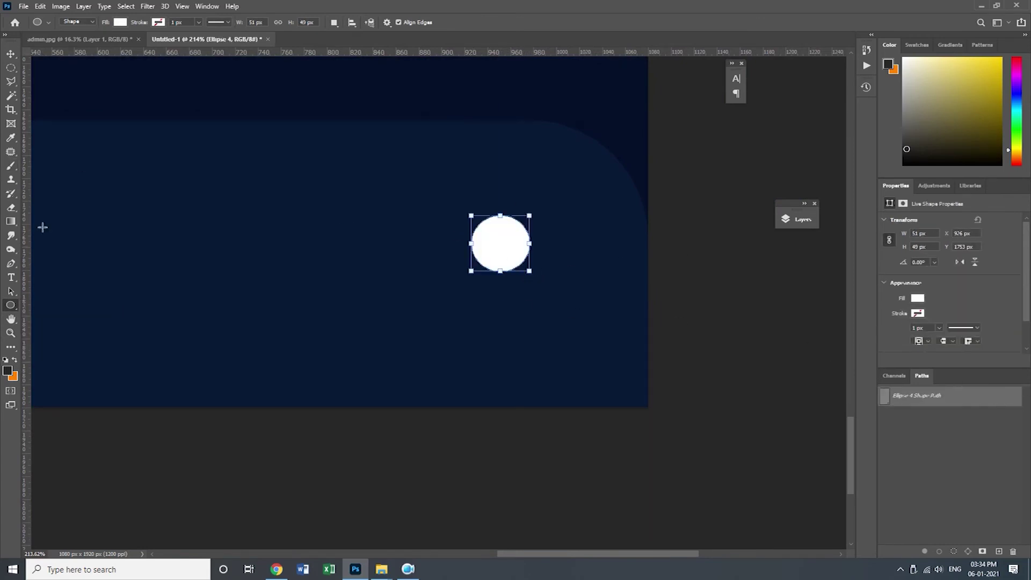
# Step: Draw a larger white ellipse about 141 × 133 px, place it beside the small circle in the bottom bar, and rasterize its layer
pyautogui.moveTo(444, 324); pyautogui.dragTo(591, 461)
pyautogui.press('v')
pyautogui.moveTo(511, 371); pyautogui.dragTo(375, 289)
pyautogui.click(795, 220)
pyautogui.rightClick(740, 275)
pyautogui.click(768, 267)
# Step: Select the lower part of the large white circle with the Rectangular Marquee and delete it, leaving a half-circle
pyautogui.rightClick(10, 68)
pyautogui.click(49, 67)
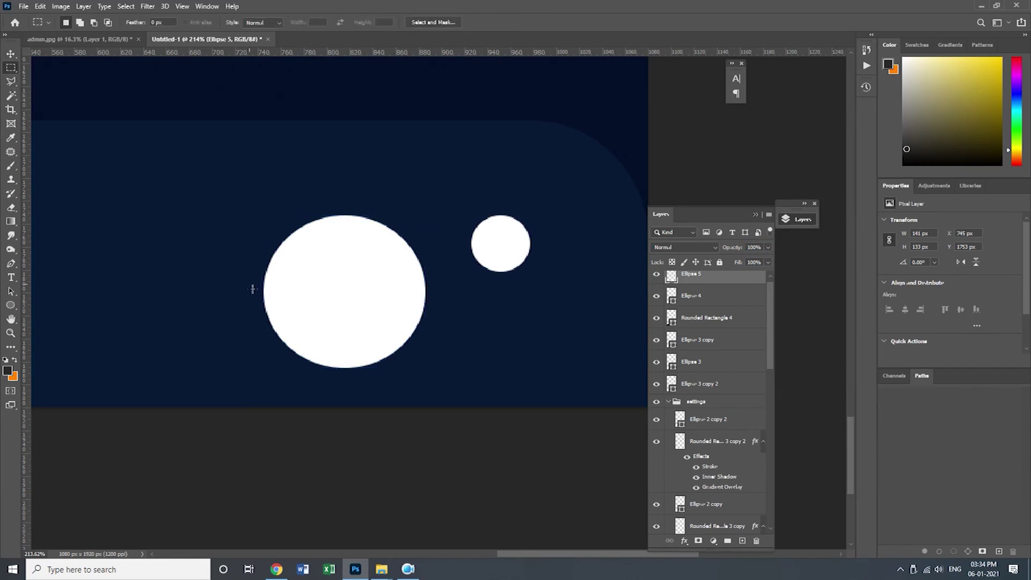
pyautogui.moveTo(452, 403); pyautogui.dragTo(477, 417)
pyautogui.moveTo(388, 352); pyautogui.dragTo(382, 346)
pyautogui.press('Delete')
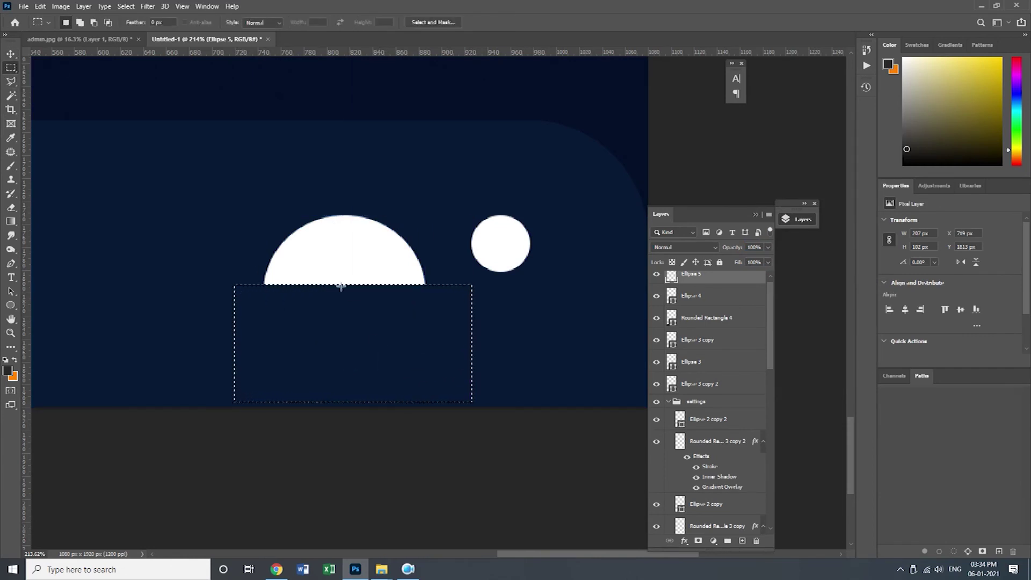
# Step: Move the half-circle directly beneath the small circle to form a person icon, and clear the layer selection
pyautogui.press('v')
pyautogui.moveTo(380, 230); pyautogui.dragTo(530, 318)
pyautogui.click(603, 200)
pyautogui.press('z')
pyautogui.moveTo(237, 313)
pyautogui.mouseDown()
pyautogui.moveTo(159, 334)
pyautogui.moveTo(199, 316)
pyautogui.moveTo(231, 318)
pyautogui.mouseUp()
pyautogui.moveTo(325, 322); pyautogui.dragTo(240, 376)
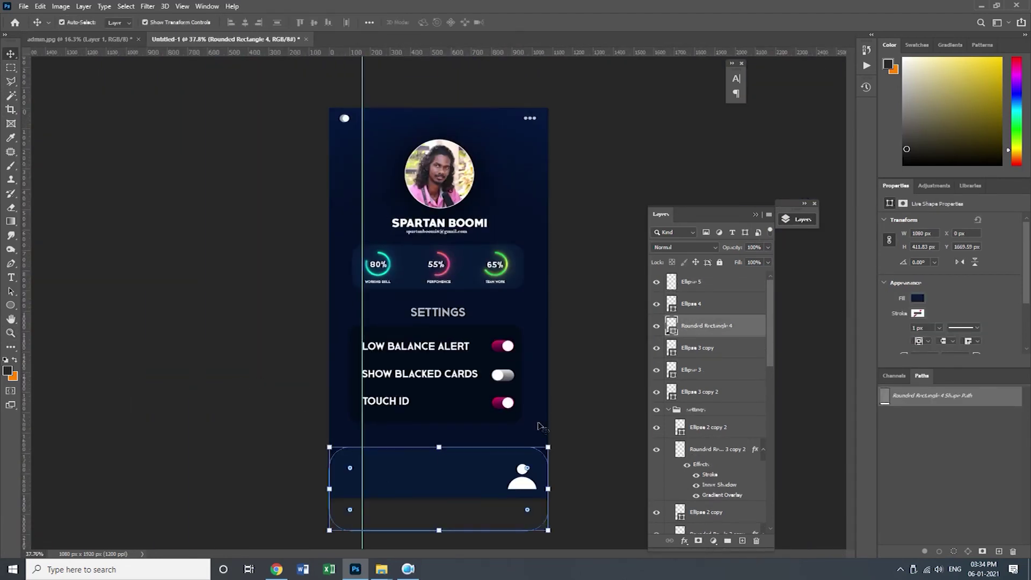
pyautogui.click(539, 424)
# Step: Scale the person icon's head and body down together to about 96 px wide
pyautogui.scroll(5, 508, 483)
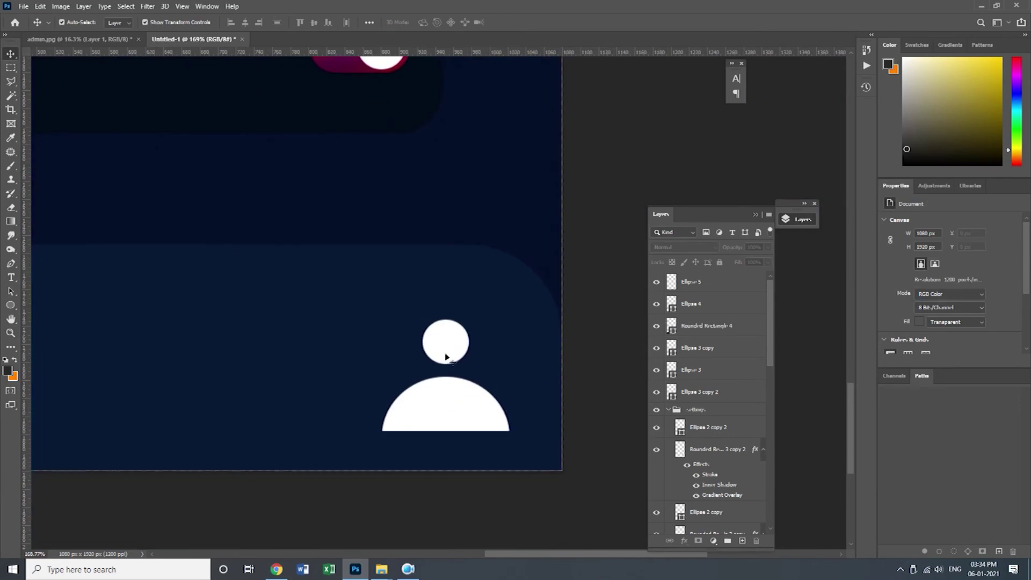
pyautogui.click(439, 344)
pyautogui.keyDown('shift'); pyautogui.click(439, 345); pyautogui.keyUp('shift')
pyautogui.moveTo(510, 320); pyautogui.dragTo(444, 348)
pyautogui.press('Return')
# Step: Draw a white rectangle about 167 × 111 px and move it to the middle of the bottom bar
pyautogui.moveTo(232, 366); pyautogui.dragTo(376, 361)
pyautogui.moveTo(369, 353); pyautogui.dragTo(400, 339)
pyautogui.click(345, 308)
pyautogui.press('m')
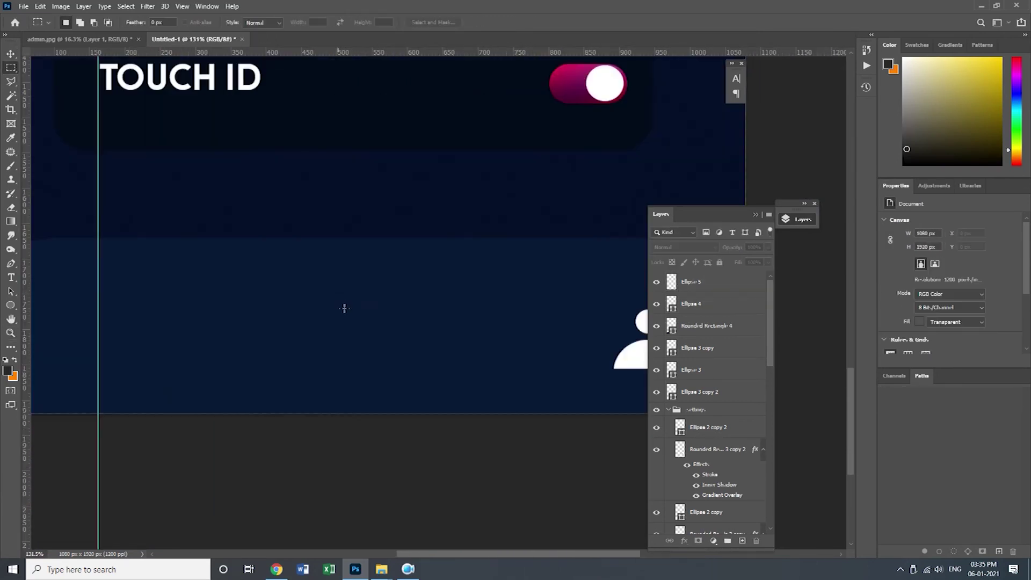
pyautogui.rightClick(16, 307)
pyautogui.click(62, 311)
pyautogui.moveTo(286, 297); pyautogui.dragTo(405, 375)
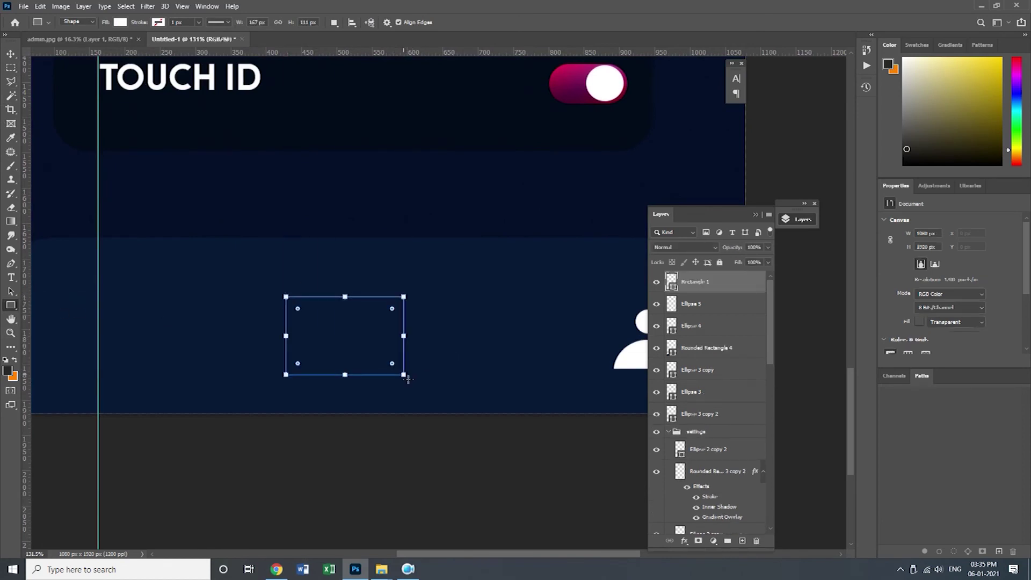
pyautogui.click(11, 53)
pyautogui.moveTo(333, 321); pyautogui.dragTo(352, 326)
# Step: Try to cut an inner opening out of the white rectangle with a Pen tool outline
pyautogui.press('p')
pyautogui.scroll(2, 379, 395)
pyautogui.click(291, 270)
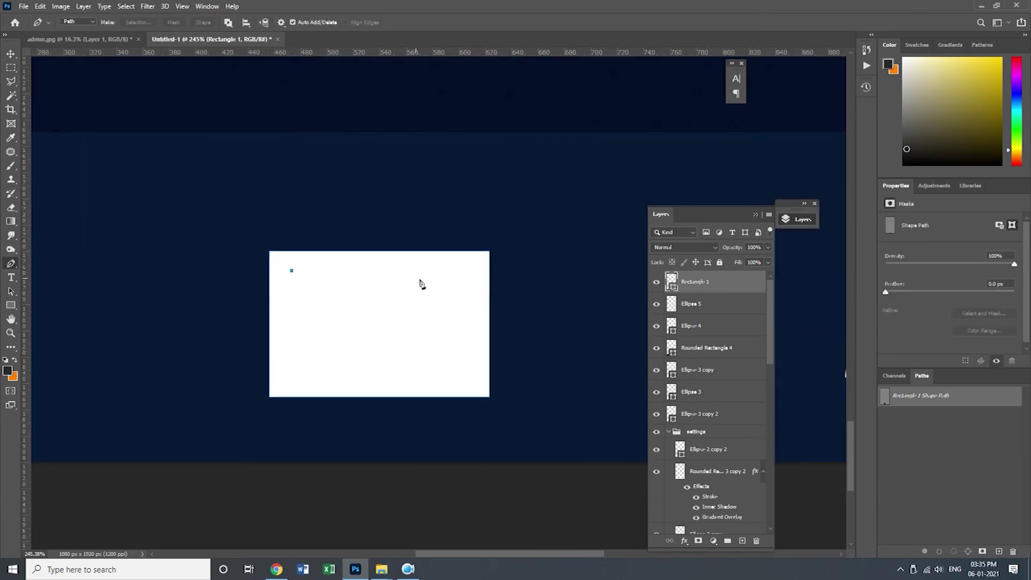
pyautogui.click(468, 373)
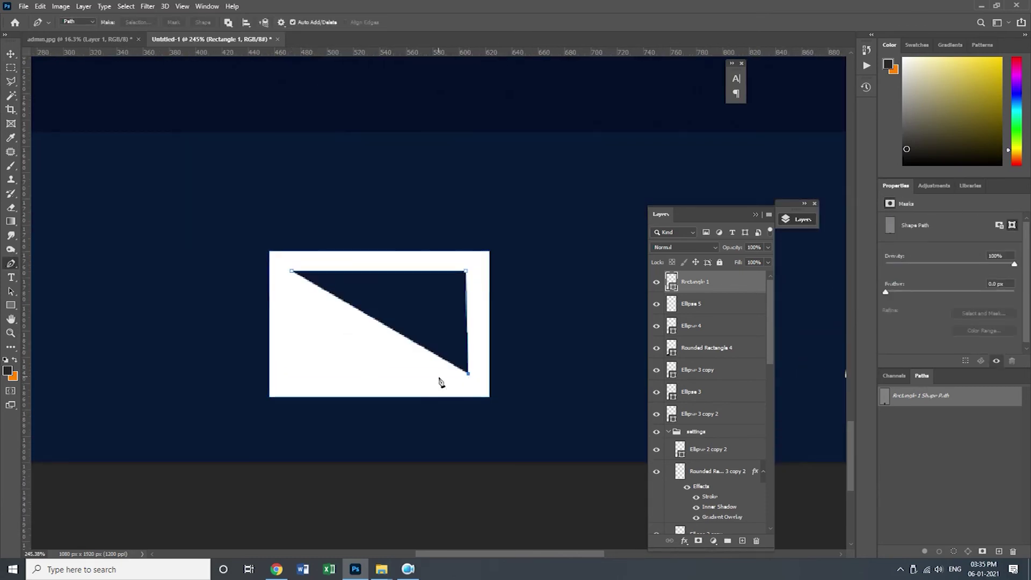
pyautogui.click(400, 372)
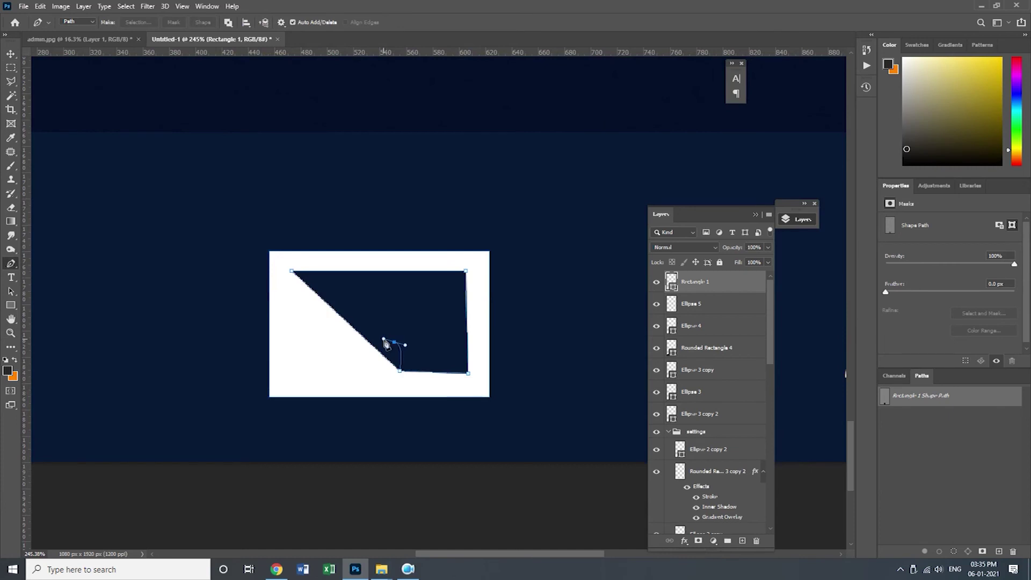
pyautogui.moveTo(383, 342); pyautogui.dragTo(383, 340)
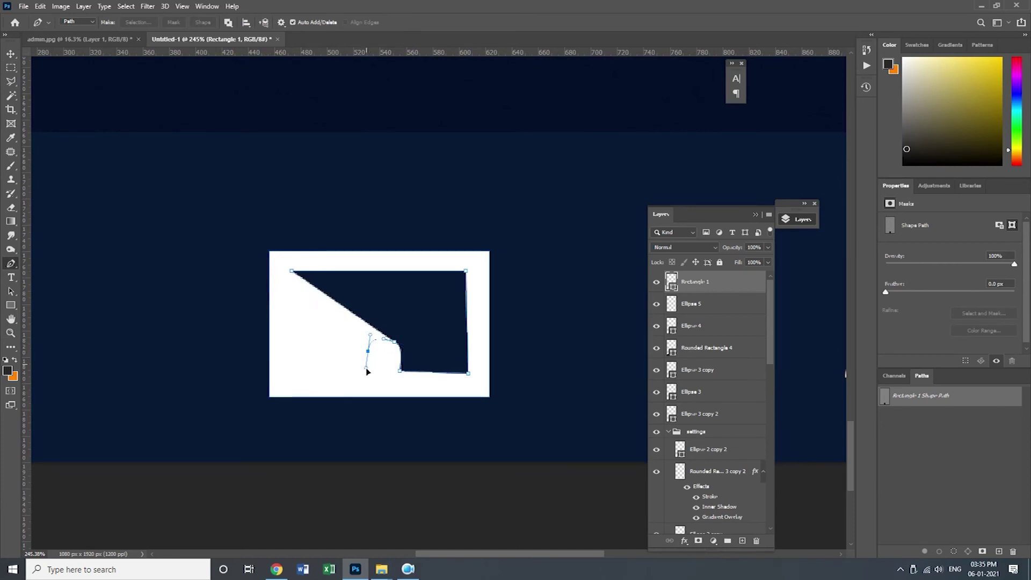
pyautogui.moveTo(364, 368); pyautogui.dragTo(365, 367)
pyautogui.hotkey('ctrl', 'z')
pyautogui.hotkey('ctrl', 'z')
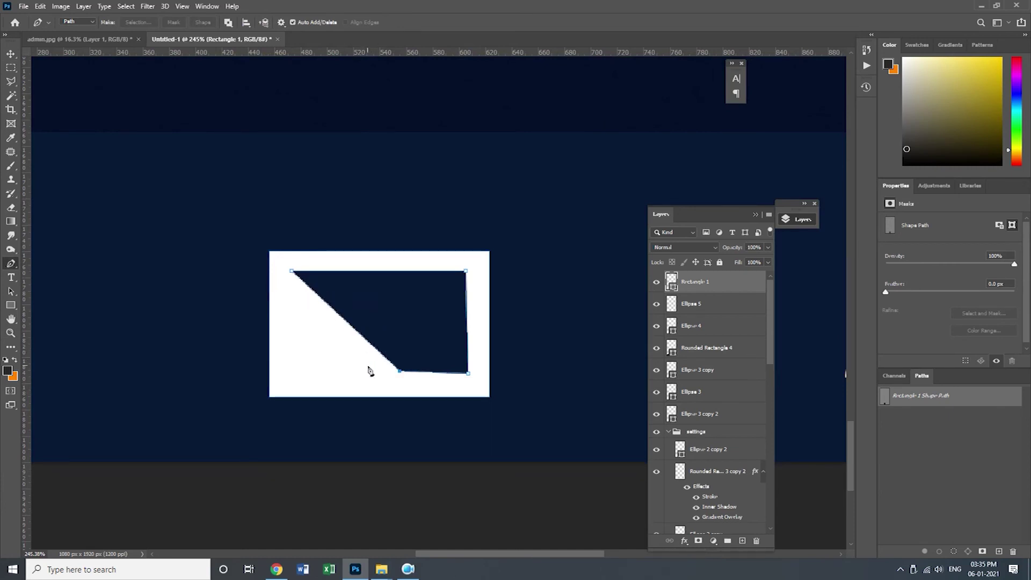
pyautogui.click(290, 371)
# Step: Undo the Pen-drawn opening in the white rectangle
pyautogui.press('v')
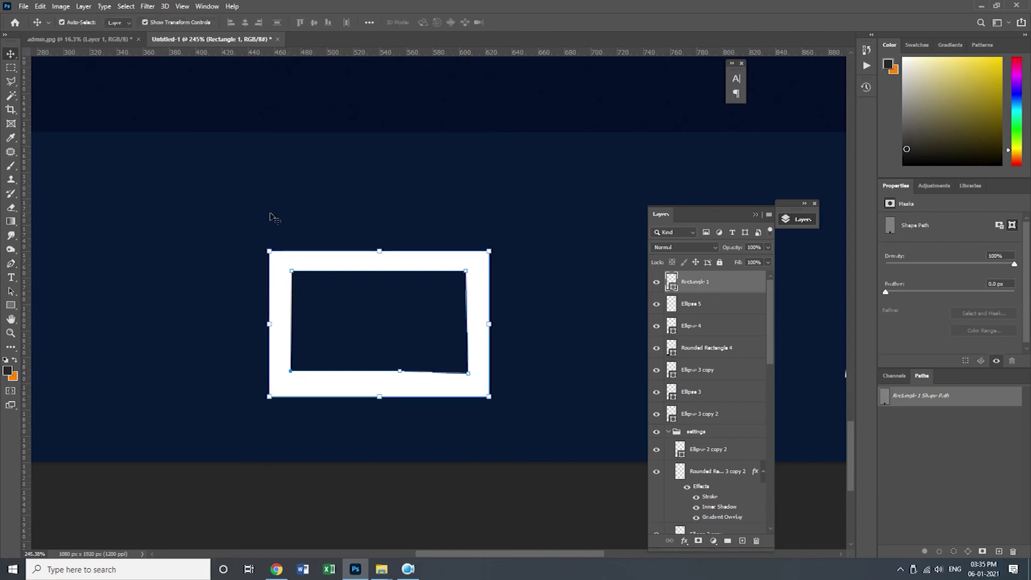
pyautogui.click(351, 312)
pyautogui.scroll(-3, 400, 319)
pyautogui.scroll(3, 352, 350)
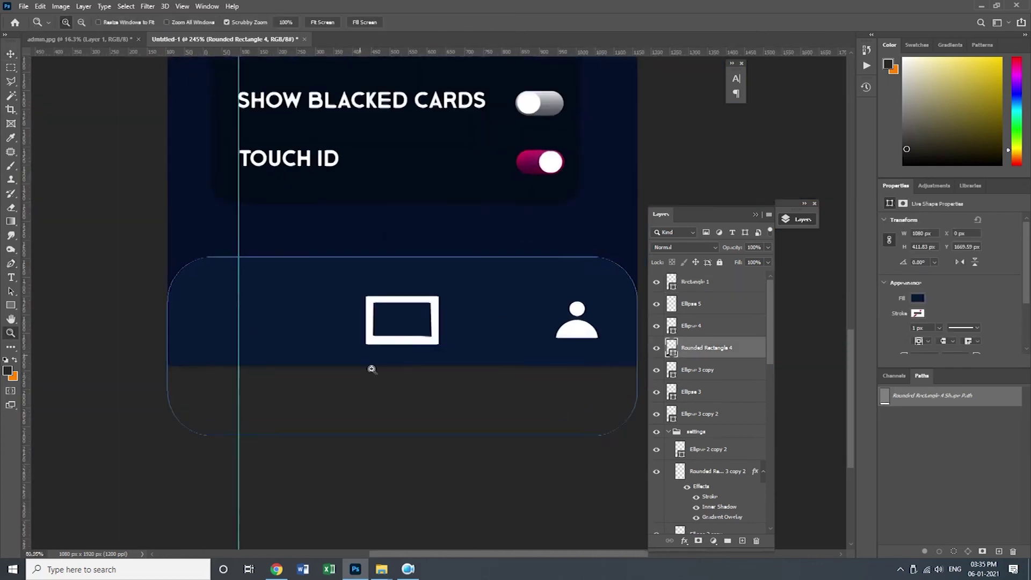
pyautogui.hotkey('ctrl', 'z')
pyautogui.hotkey('ctrl', 'z')
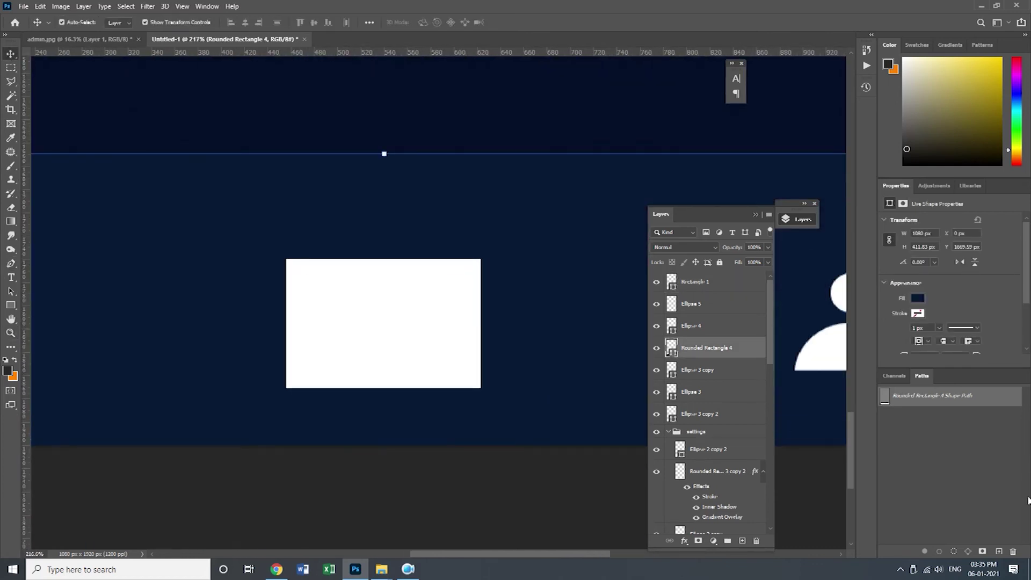
# Step: Draw a dark navy rectangle about 148 × 90 px within the white rectangle's outline, on a new layer
pyautogui.click(743, 541)
pyautogui.press('u')
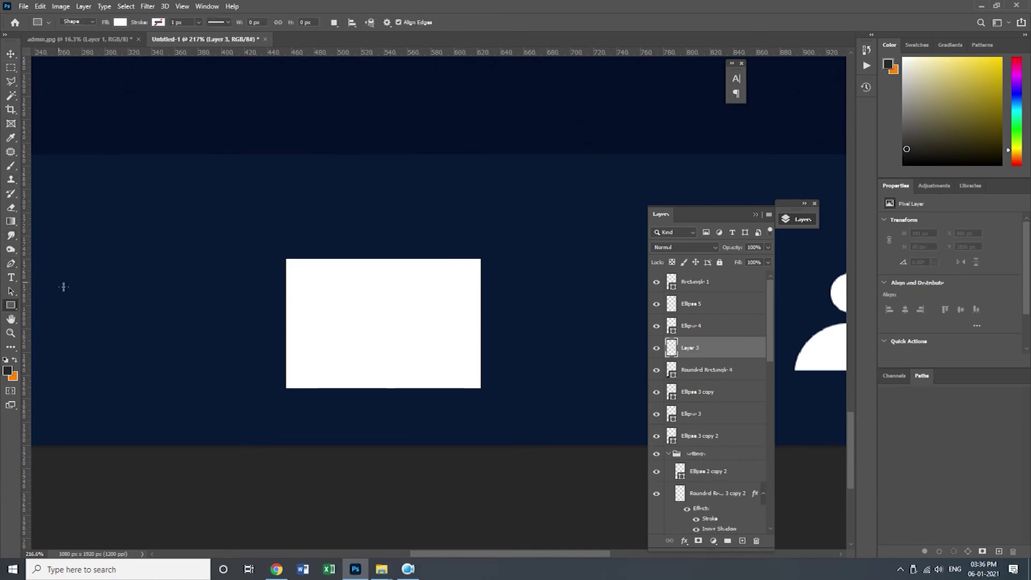
pyautogui.click(120, 22)
pyautogui.press('v')
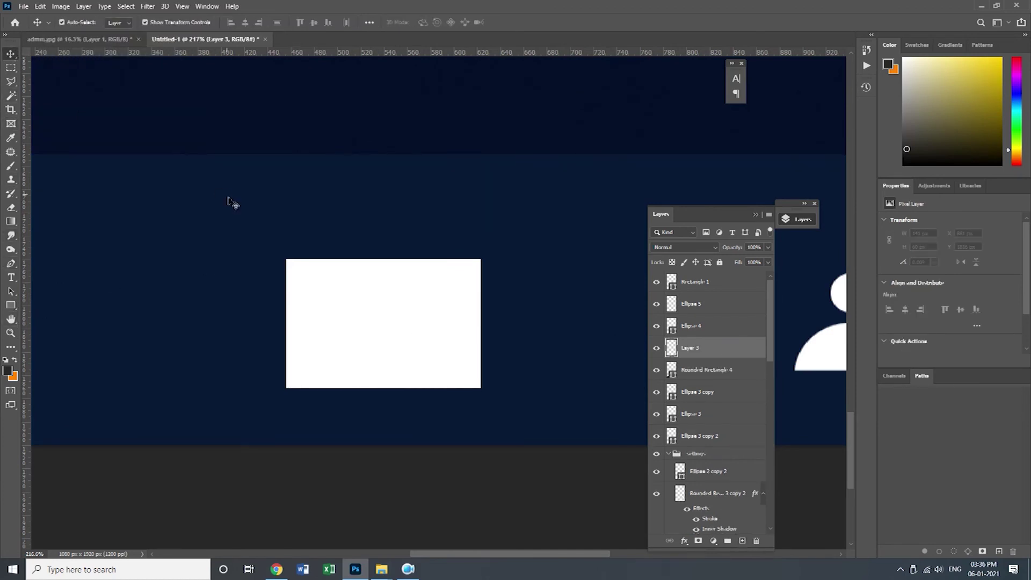
pyautogui.press('u')
pyautogui.moveTo(298, 271); pyautogui.dragTo(471, 376)
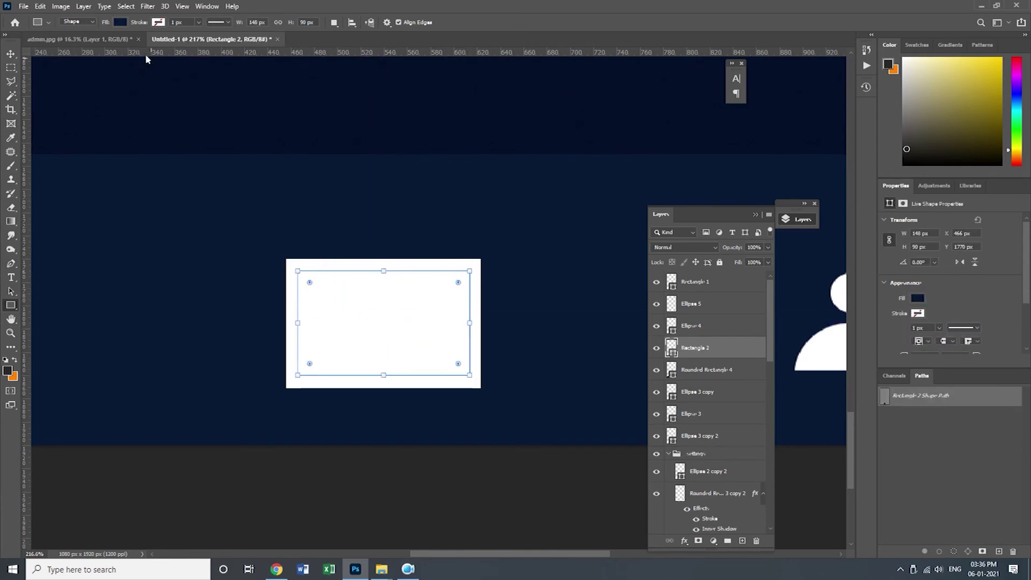
# Step: Check the fill color of the inner rectangle
pyautogui.click(121, 22)
pyautogui.click(186, 42)
pyautogui.click(924, 337)
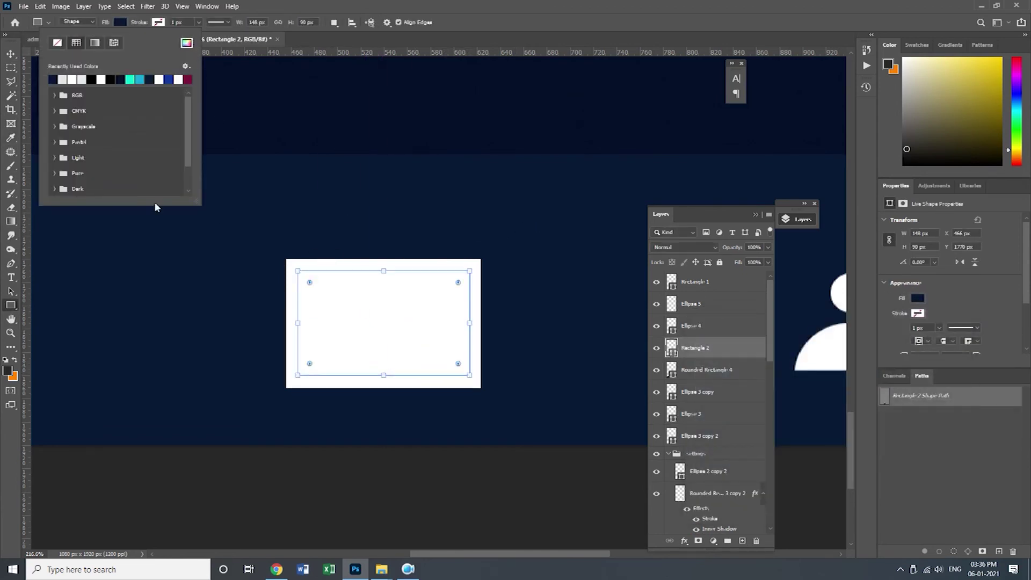
pyautogui.press('Escape')
# Step: Select the navy inner rectangle hidden behind the white one and bring it to the front of the layer stack
pyautogui.press('v')
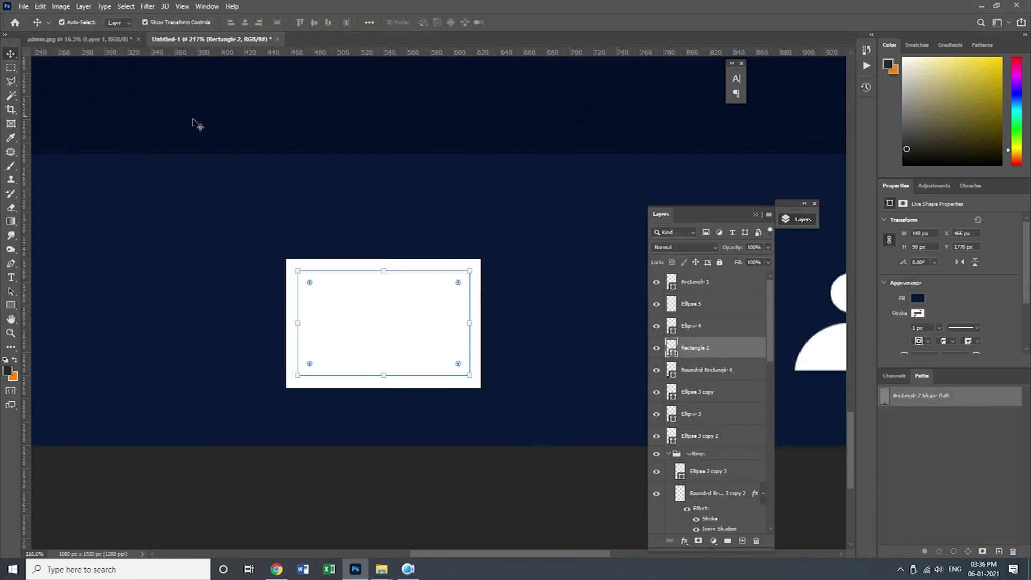
pyautogui.click(396, 334)
pyautogui.click(714, 312)
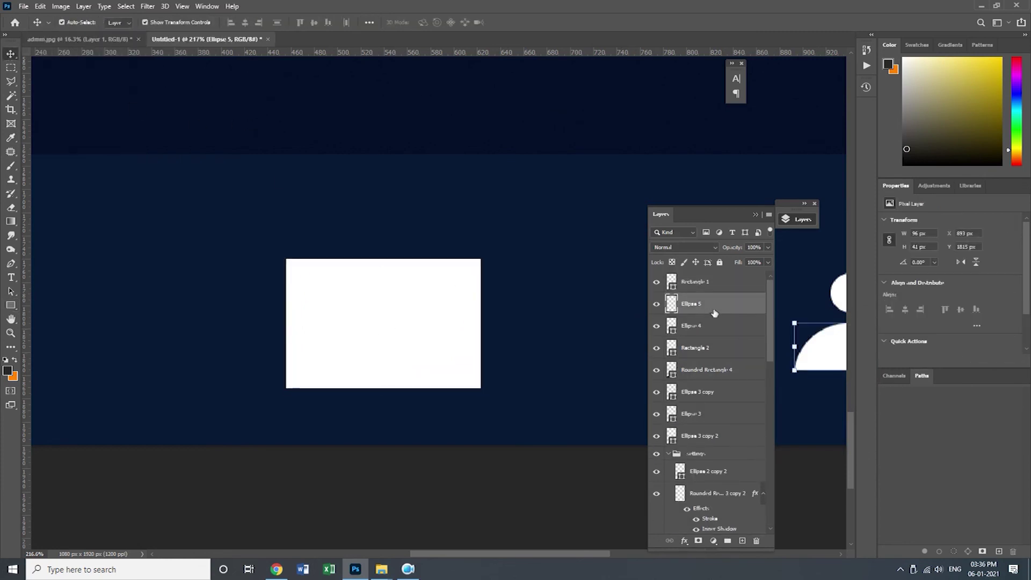
pyautogui.click(729, 331)
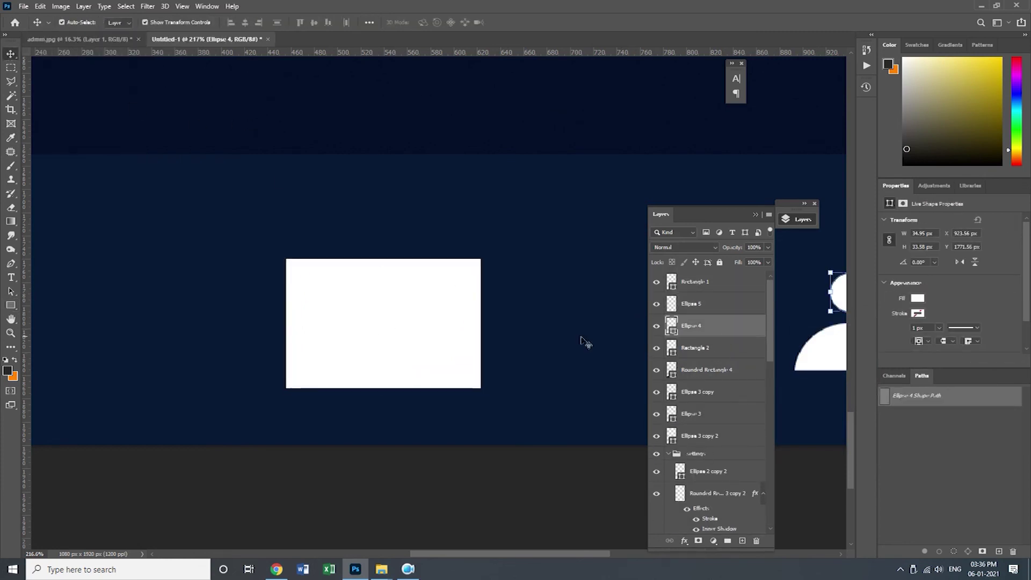
pyautogui.rightClick(407, 319)
pyautogui.click(440, 330)
pyautogui.hotkey('ctrl', 'shift', ']')
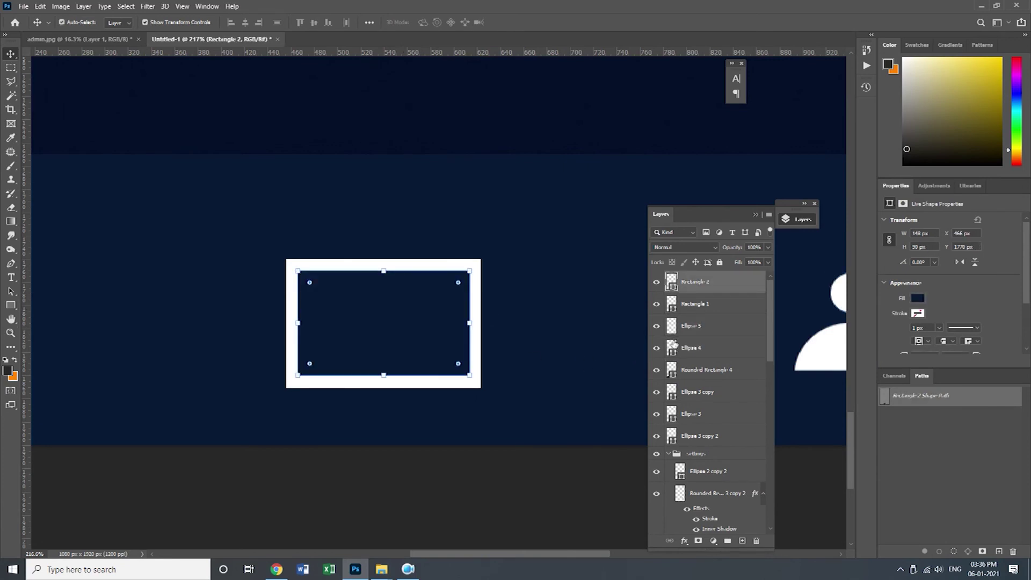
# Step: Draw an ellipse about 68 × 66 px across the lower edge of the white rectangle frame in the bottom bar
pyautogui.click(367, 153)
pyautogui.rightClick(11, 307)
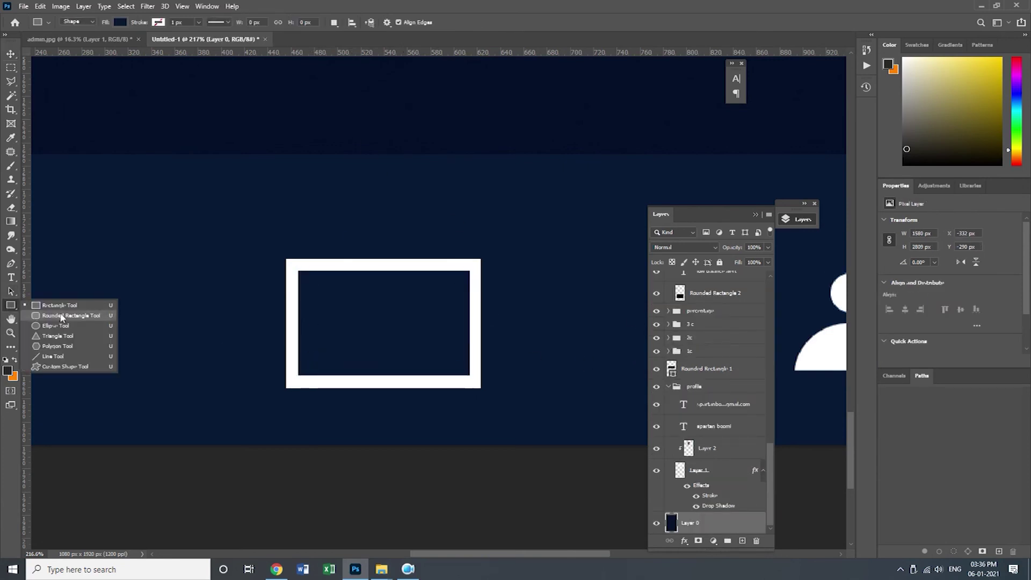
pyautogui.click(62, 326)
pyautogui.hotkey('ctrl', 'space')
pyautogui.moveTo(322, 372); pyautogui.dragTo(384, 375)
pyautogui.moveTo(380, 270); pyautogui.dragTo(574, 460)
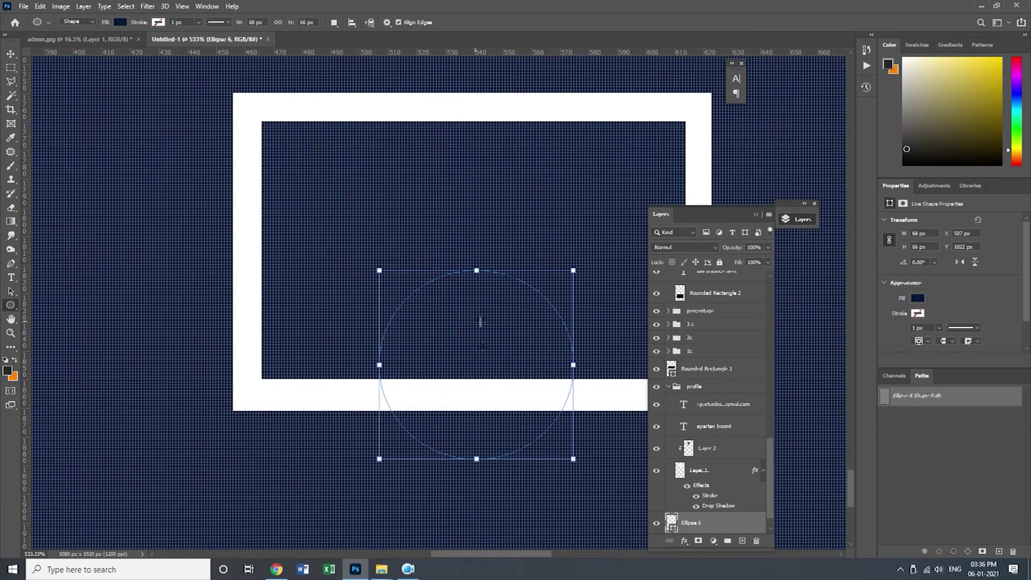
# Step: Fill the new ellipse with white and bring its layer to the front of the layer stack
pyautogui.click(147, 24)
pyautogui.click(187, 43)
pyautogui.click(288, 94)
pyautogui.click(940, 339)
pyautogui.click(10, 55)
pyautogui.scroll(5, 749, 274)
pyautogui.scroll(3, 749, 256)
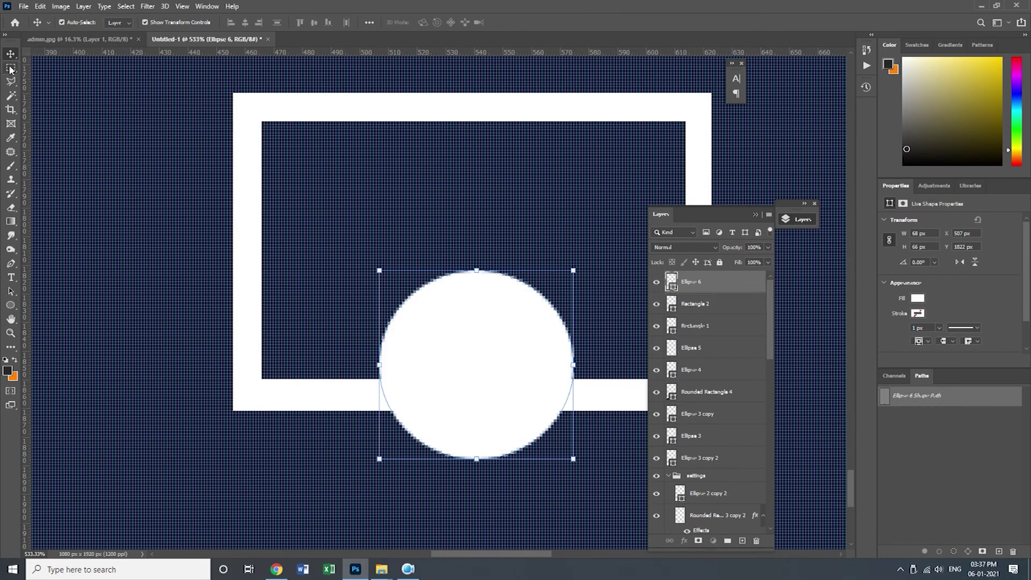
# Step: Rasterize the white ellipse layer and delete the part below the inner rectangle's lower edge, leaving a semicircle
pyautogui.click(10, 68)
pyautogui.rightClick(718, 281)
pyautogui.click(768, 268)
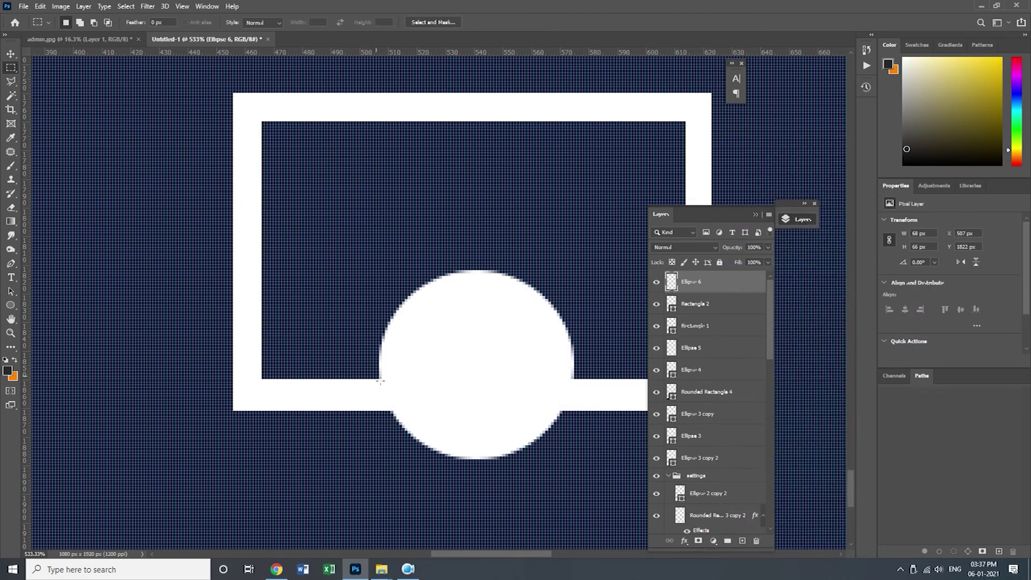
pyautogui.moveTo(386, 384); pyautogui.dragTo(617, 485)
pyautogui.press('Delete')
pyautogui.hotkey('ctrl', 'd')
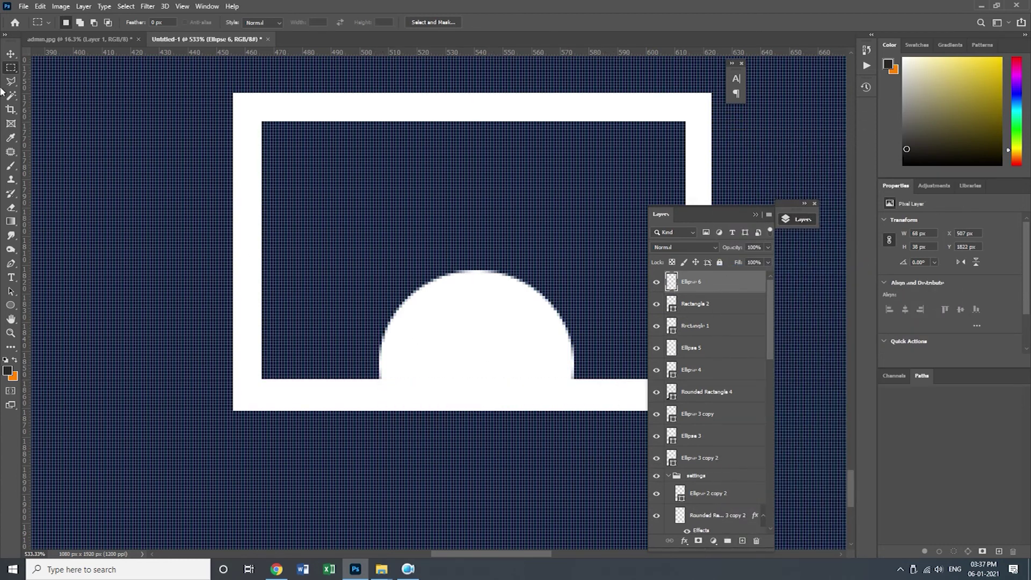
# Step: Group the white semicircle with the navy inner rectangle and the white outer rectangle
pyautogui.click(12, 55)
pyautogui.keyDown('shift'); pyautogui.click(323, 258); pyautogui.keyUp('shift')
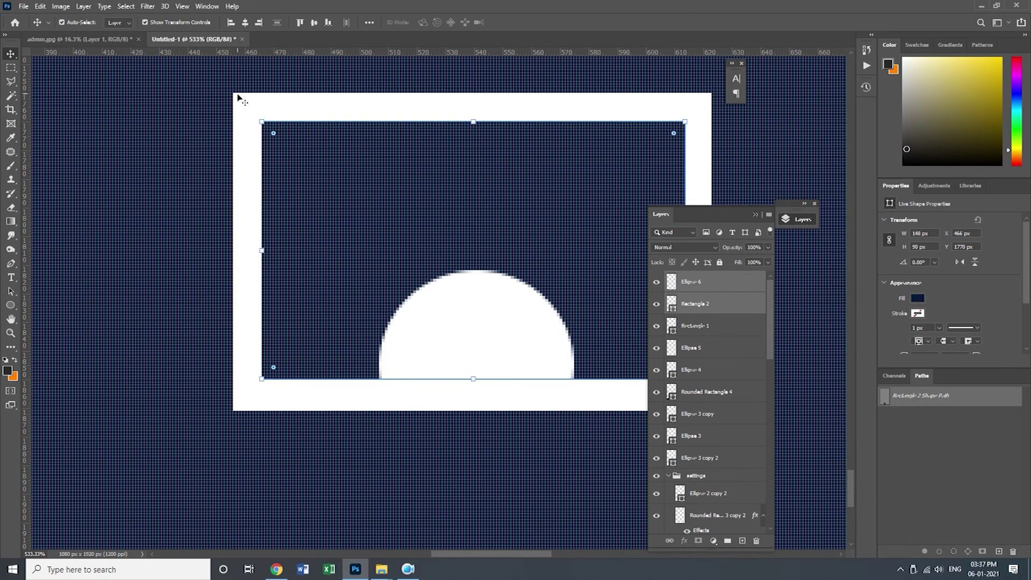
pyautogui.keyDown('shift'); pyautogui.click(236, 99); pyautogui.keyUp('shift')
pyautogui.hotkey('ctrl', 'g')
pyautogui.hotkey('ctrl', 'space')
pyautogui.moveTo(560, 273); pyautogui.dragTo(509, 288)
pyautogui.hotkey('ctrl', 'space')
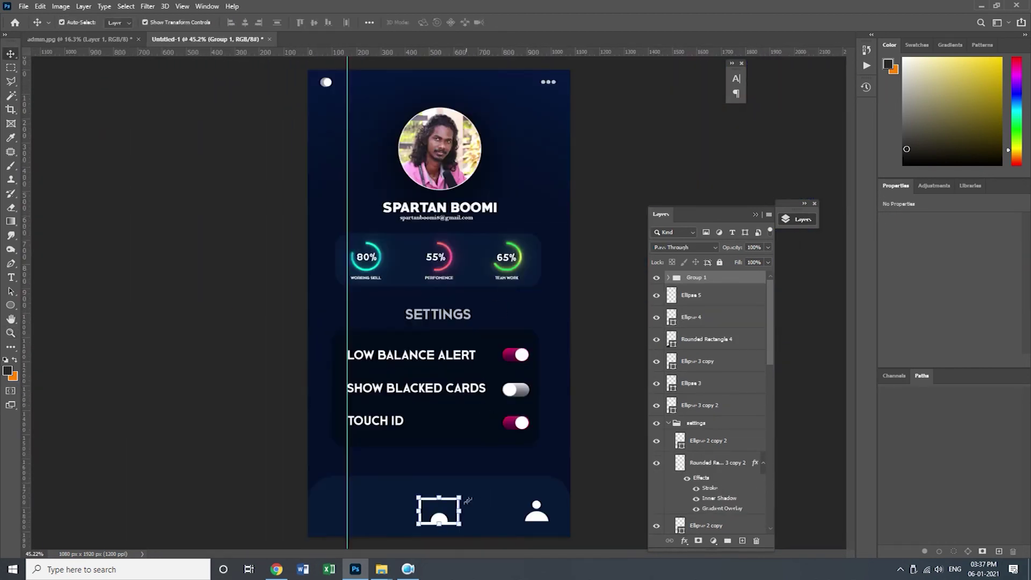
# Step: Narrow the grouped frame icon to about 136 px wide
pyautogui.hotkey('ctrl', 'space')
pyautogui.moveTo(457, 510); pyautogui.dragTo(502, 510)
pyautogui.moveTo(326, 493); pyautogui.dragTo(351, 491)
pyautogui.moveTo(469, 491); pyautogui.dragTo(406, 478)
pyautogui.press('Return')
pyautogui.hotkey('ctrl', 'space')
pyautogui.scroll(-1, 406, 478)
pyautogui.press('v')
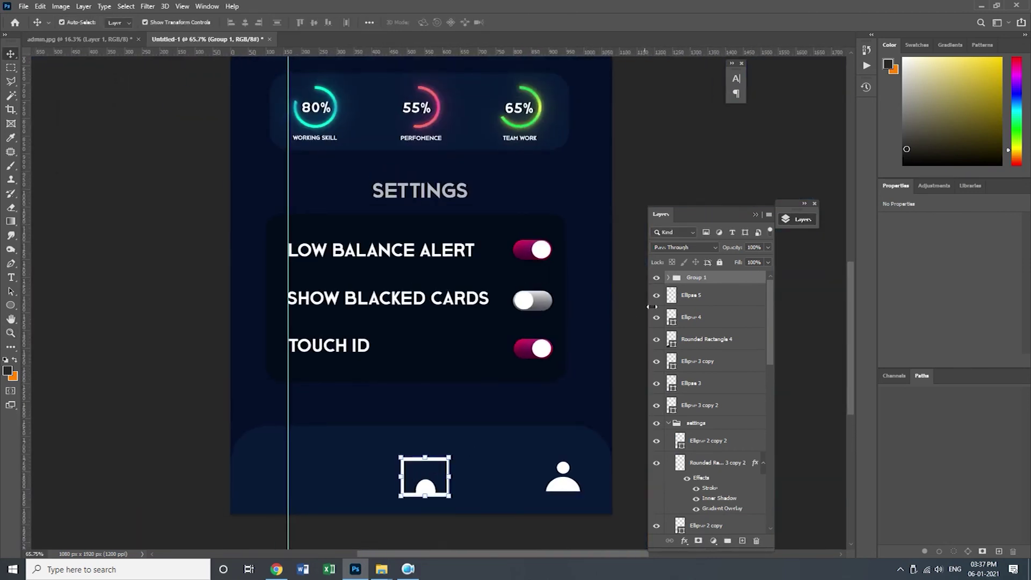
# Step: Scale down the icon's white and navy rectangles together inside the group, without the semicircle
pyautogui.click(669, 278)
pyautogui.click(727, 318)
pyautogui.click(725, 299)
pyautogui.click(728, 344)
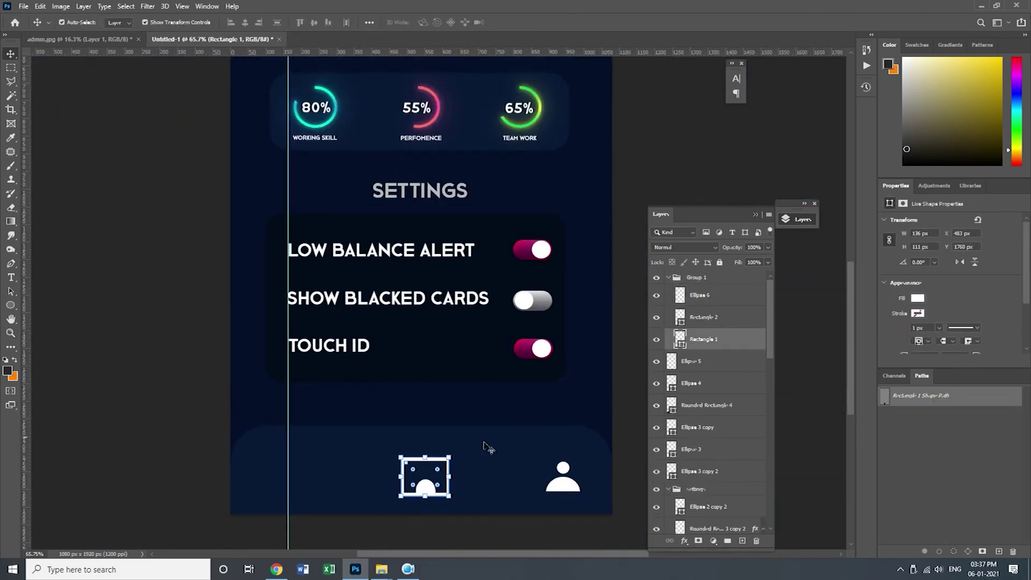
pyautogui.keyDown('shift'); pyautogui.click(722, 319); pyautogui.keyUp('shift')
pyautogui.hotkey('ctrl', 't')
pyautogui.moveTo(425, 457); pyautogui.dragTo(404, 478)
pyautogui.moveTo(449, 478); pyautogui.dragTo(446, 479)
pyautogui.press('Return')
pyautogui.click(639, 342)
pyautogui.click(425, 486)
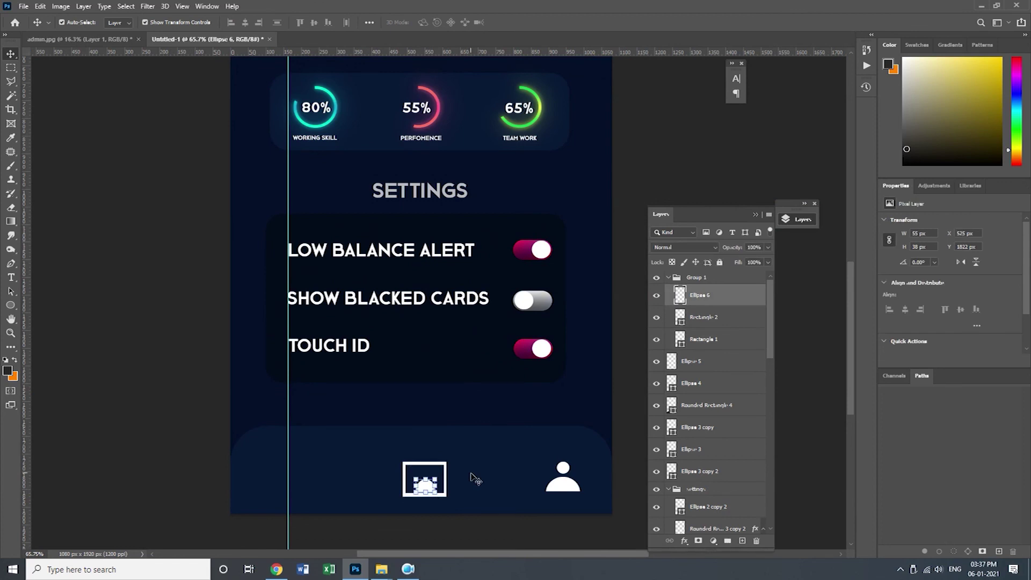
pyautogui.click(616, 381)
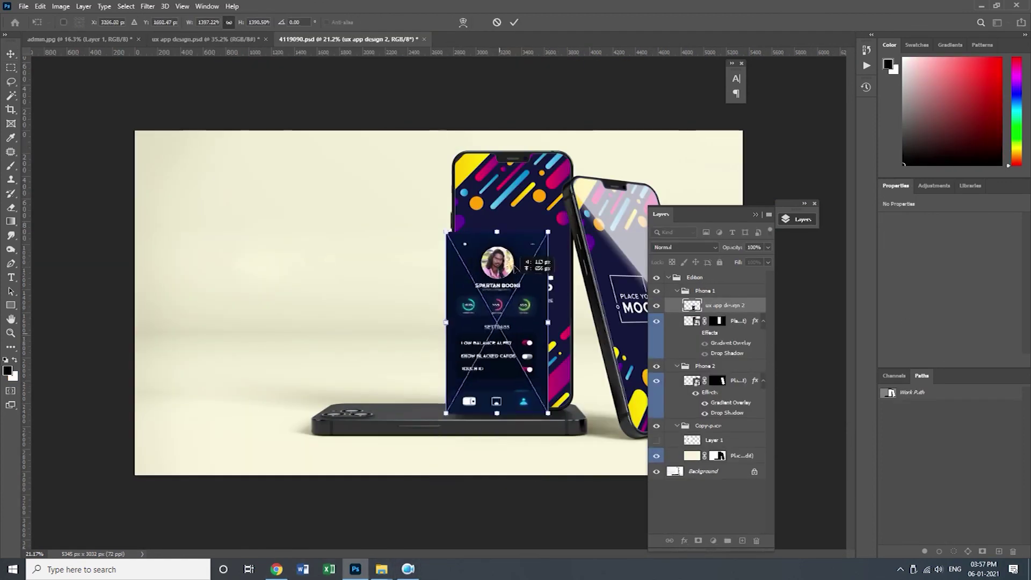
# Step: Enlarge the placed app design to about 1277 × 2260 px over the upright phone and clip it to the placeholder layer below
pyautogui.moveTo(505, 401); pyautogui.dragTo(516, 352)
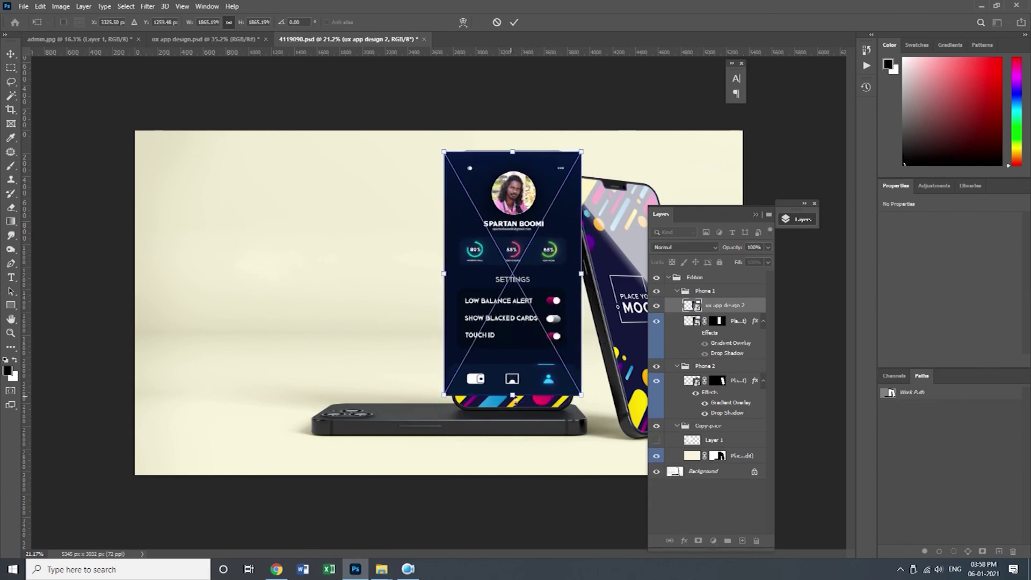
pyautogui.press('Return')
pyautogui.rightClick(766, 305)
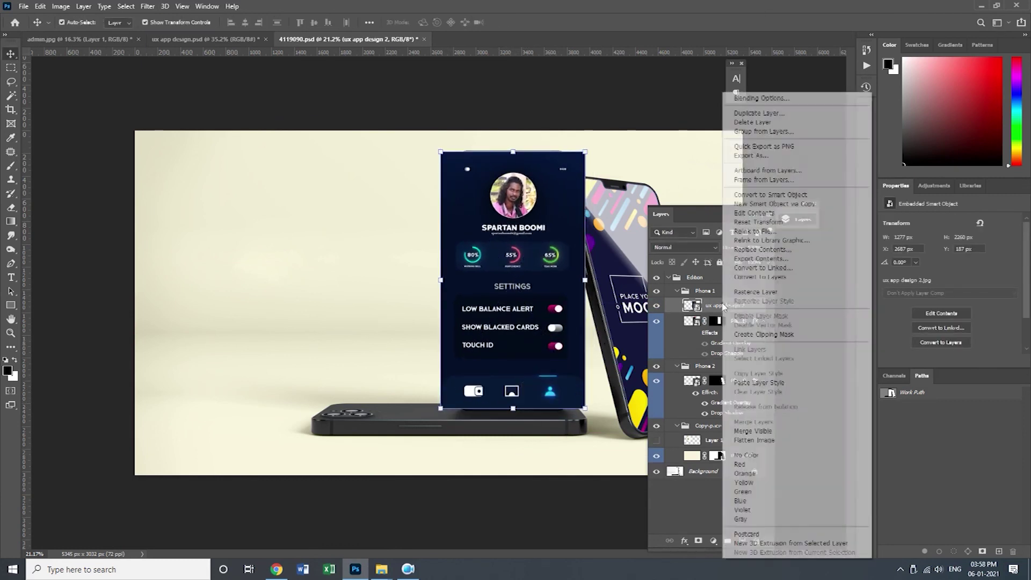
pyautogui.click(764, 334)
pyautogui.click(632, 114)
pyautogui.scroll(4, 566, 277)
pyautogui.moveTo(566, 263); pyautogui.dragTo(293, 258)
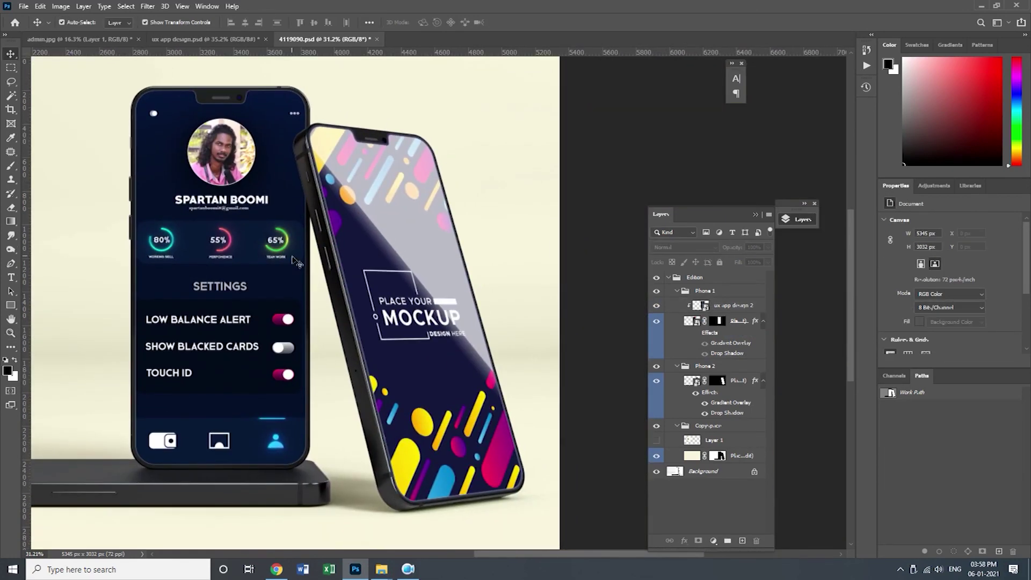
# Step: Duplicate the app design, move the copy above the Phone 1 group and place it over the tilted phone
pyautogui.moveTo(201, 229); pyautogui.dragTo(349, 266)
pyautogui.hotkey('ctrl', ']')
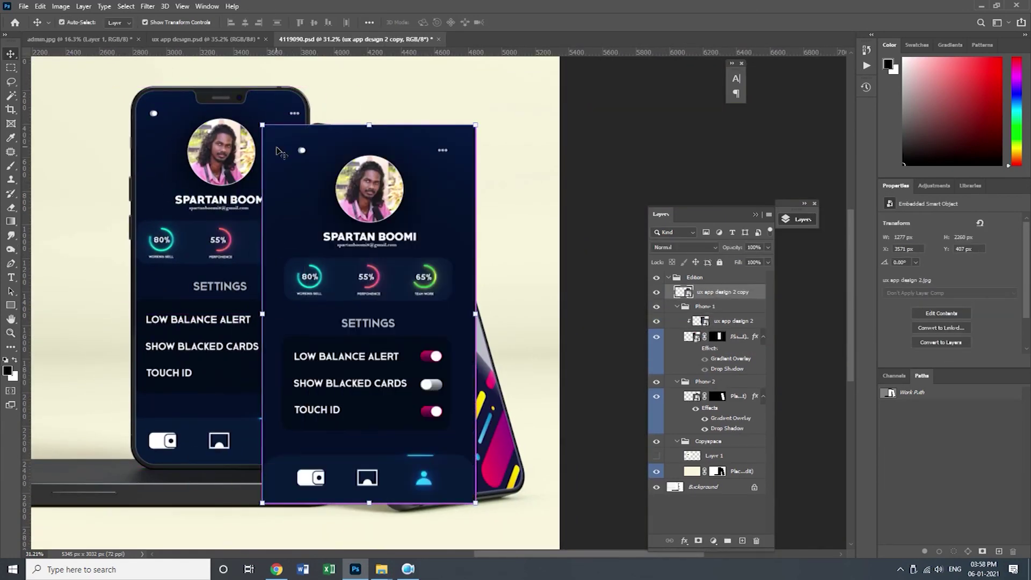
pyautogui.moveTo(322, 164); pyautogui.dragTo(179, 175)
pyautogui.click(418, 370)
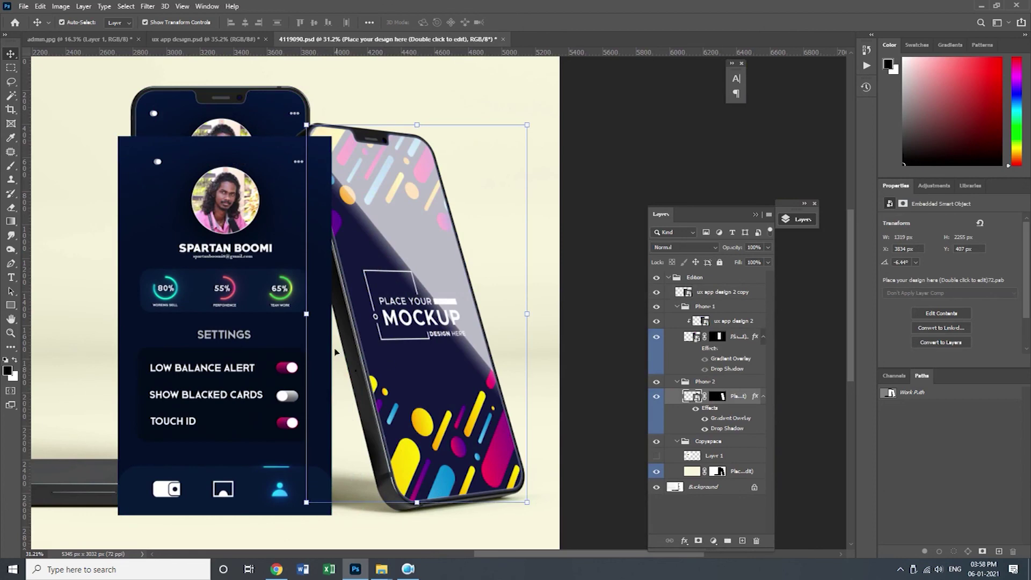
pyautogui.moveTo(228, 265); pyautogui.dragTo(372, 253)
# Step: Transform the duplicated design in perspective, pulling its corners inward toward the tilted phone's outline
pyautogui.click(478, 129)
pyautogui.rightClick(400, 187)
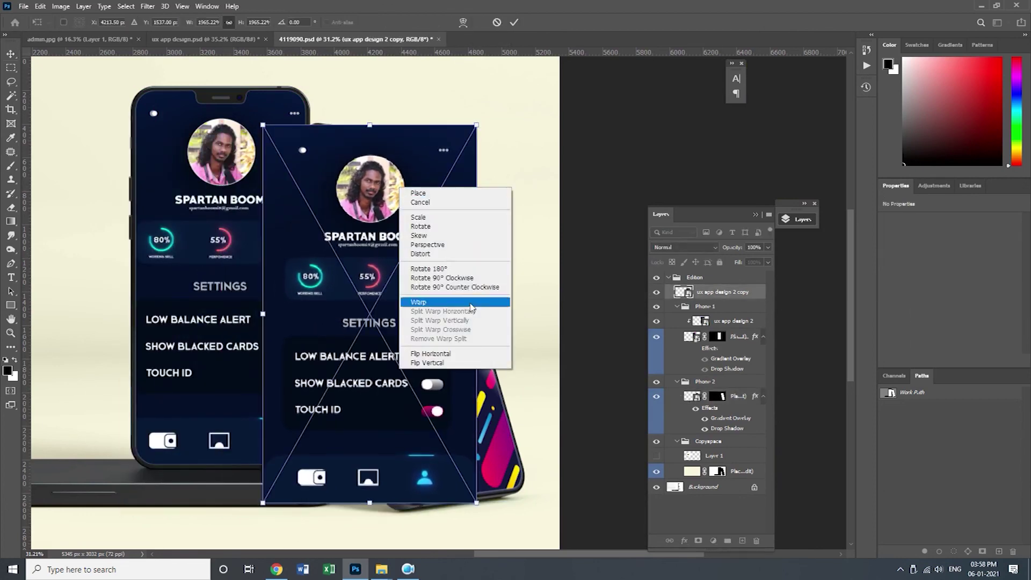
pyautogui.click(458, 245)
pyautogui.moveTo(477, 129); pyautogui.dragTo(466, 176)
pyautogui.moveTo(264, 126); pyautogui.dragTo(302, 134)
pyautogui.moveTo(274, 508); pyautogui.dragTo(309, 499)
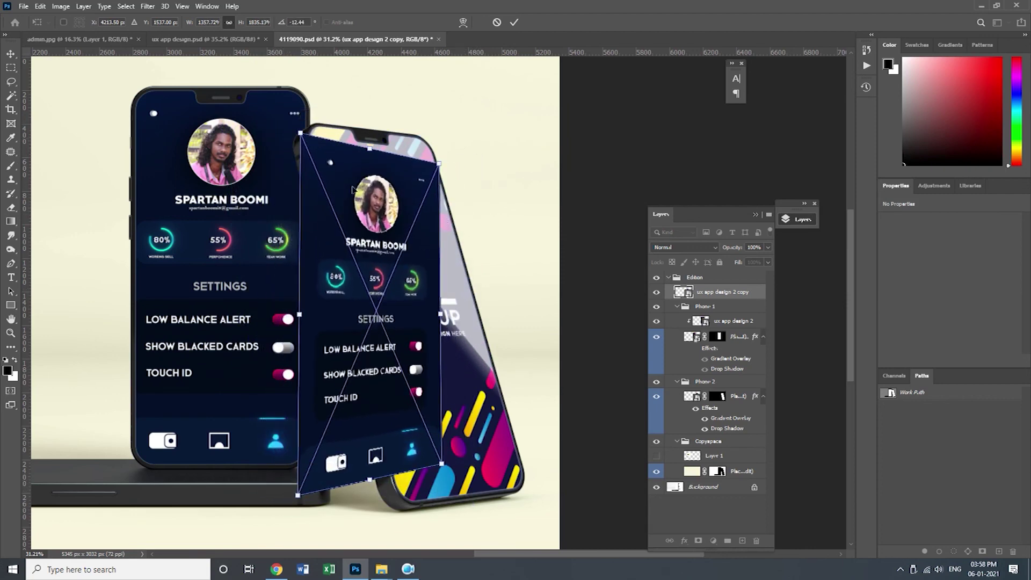
# Step: Rotate and enlarge the design copy to about 1337 × 2539 px so it covers the tilted phone's screen
pyautogui.moveTo(443, 265); pyautogui.dragTo(448, 237)
pyautogui.hotkey('ctrl', 'z')
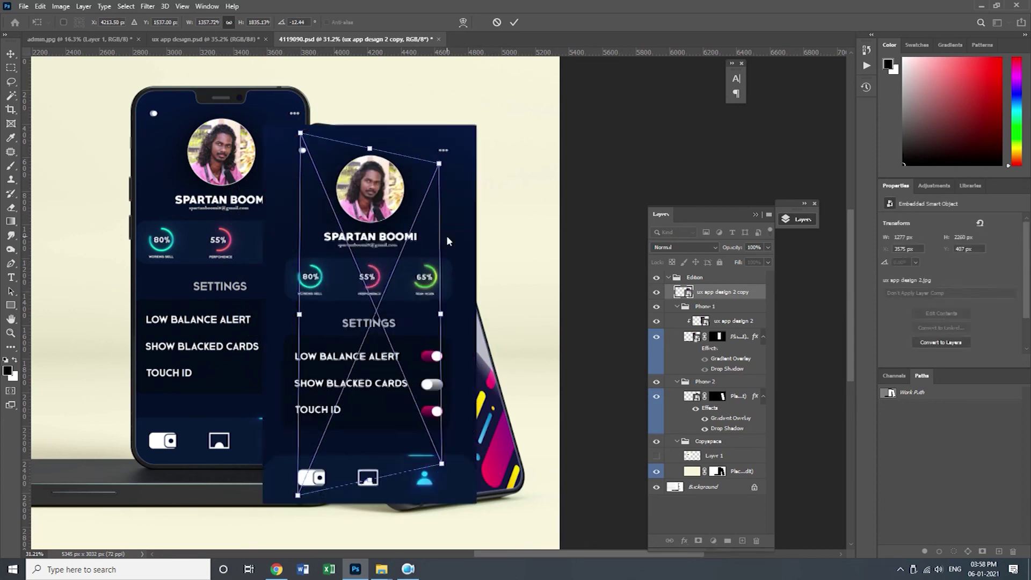
pyautogui.press('Return')
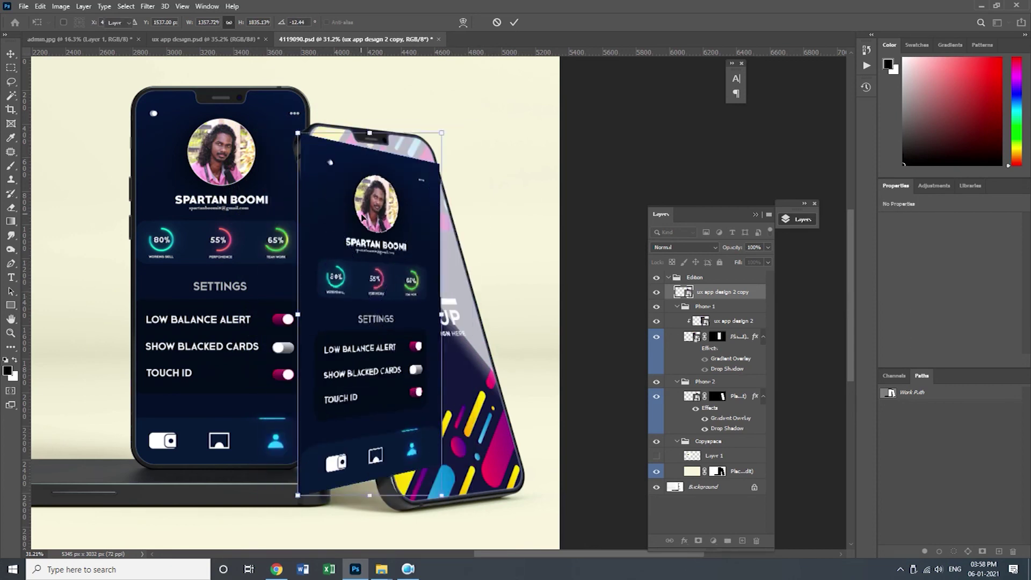
pyautogui.hotkey('ctrl', 't')
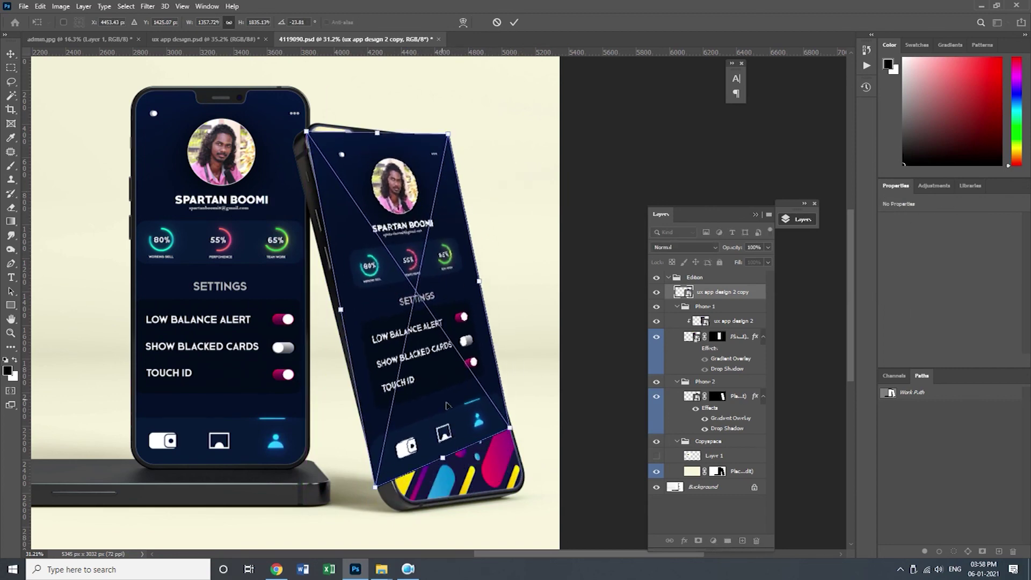
pyautogui.press('Escape')
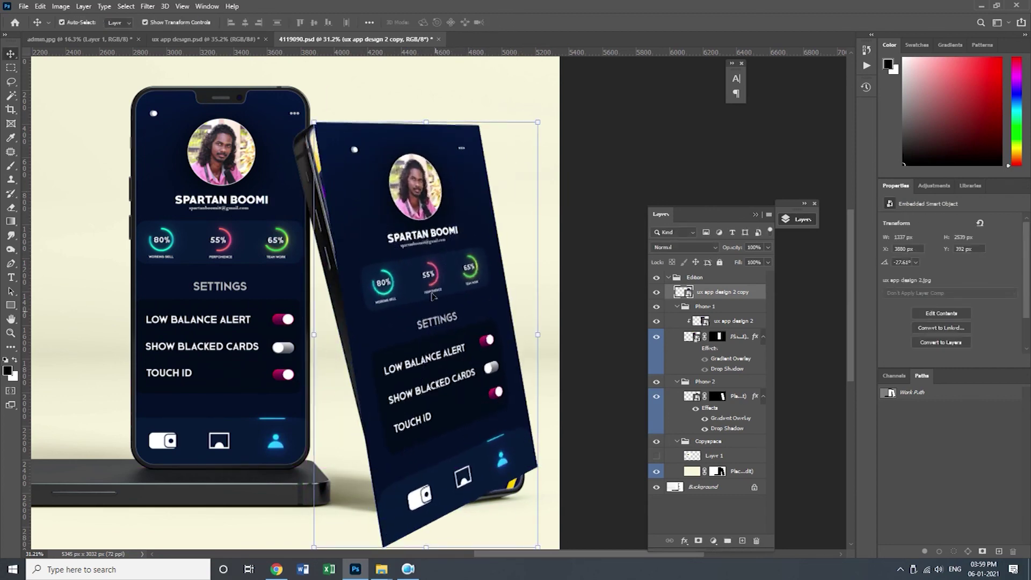
# Step: Move the design copy into the Phone 2 group, clip it to the placeholder layer and shift it down slightly
pyautogui.moveTo(689, 299); pyautogui.dragTo(698, 388)
pyautogui.rightClick(744, 381)
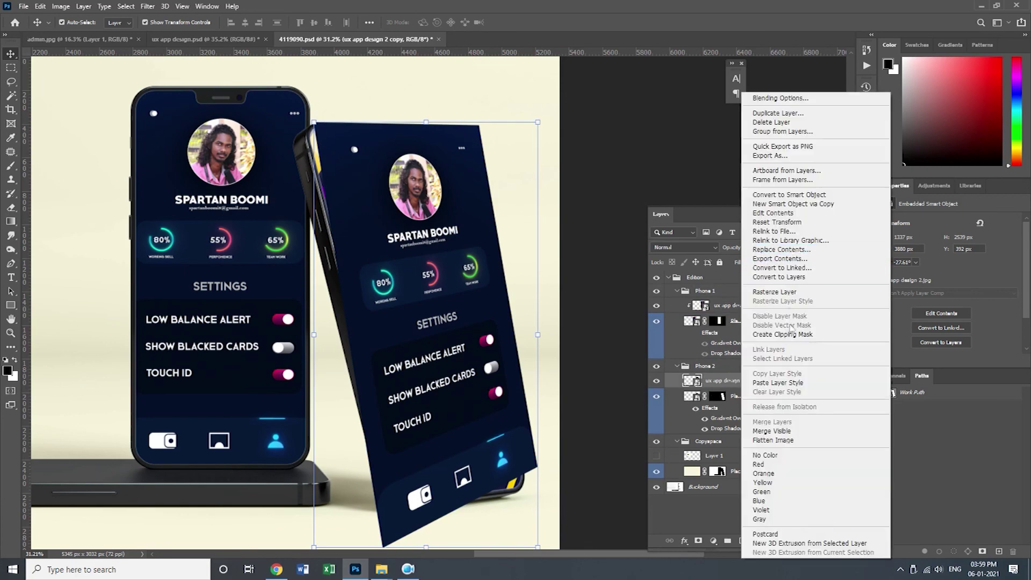
pyautogui.click(773, 350)
pyautogui.click(703, 417)
pyautogui.moveTo(421, 243)
pyautogui.mouseDown()
pyautogui.moveTo(397, 246)
pyautogui.moveTo(421, 246)
pyautogui.mouseUp()
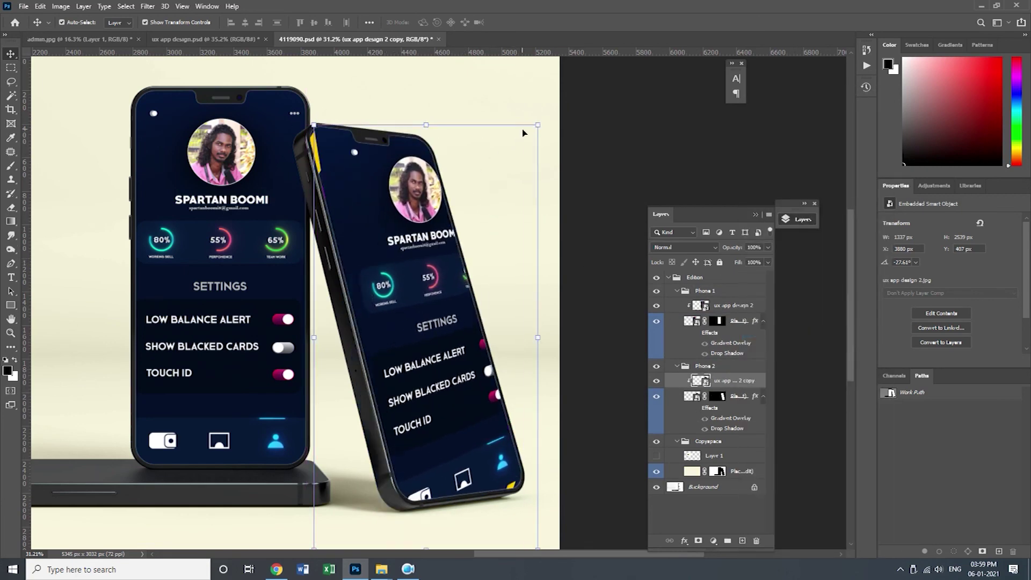
# Step: Skew the clipped design copy and adjust its corners to follow the tilted phone's edges
pyautogui.click(539, 126)
pyautogui.rightClick(433, 181)
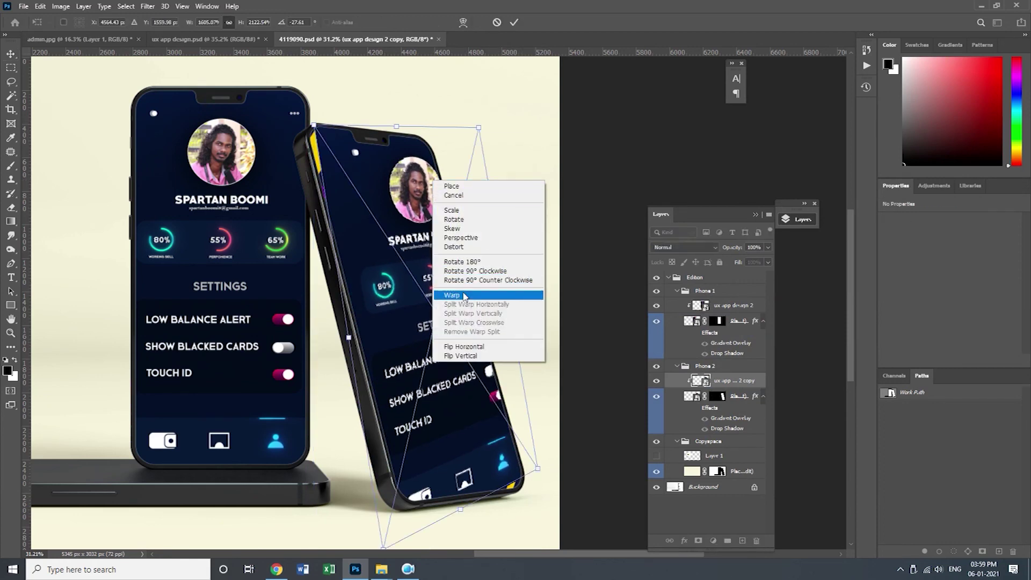
pyautogui.click(462, 229)
pyautogui.moveTo(426, 209); pyautogui.dragTo(406, 211)
pyautogui.moveTo(365, 550); pyautogui.dragTo(398, 502)
pyautogui.moveTo(459, 128); pyautogui.dragTo(426, 127)
pyautogui.moveTo(521, 472); pyautogui.dragTo(537, 495)
pyautogui.press('Return')
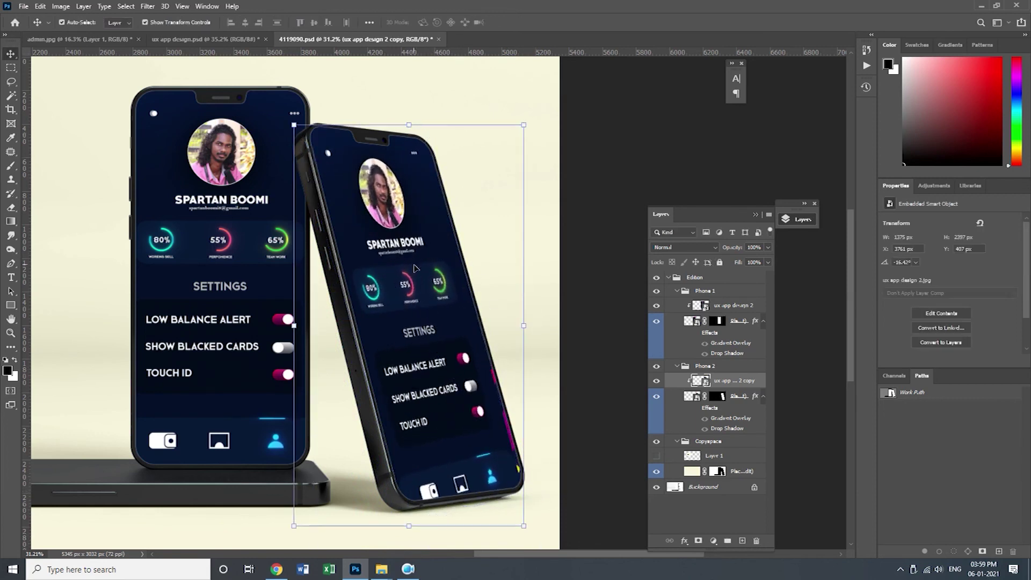
# Step: Widen the design copy slightly, rotate it clockwise and reposition it over the tilted phone's screen
pyautogui.click(300, 327)
pyautogui.moveTo(357, 327); pyautogui.dragTo(347, 328)
pyautogui.moveTo(483, 313); pyautogui.dragTo(490, 314)
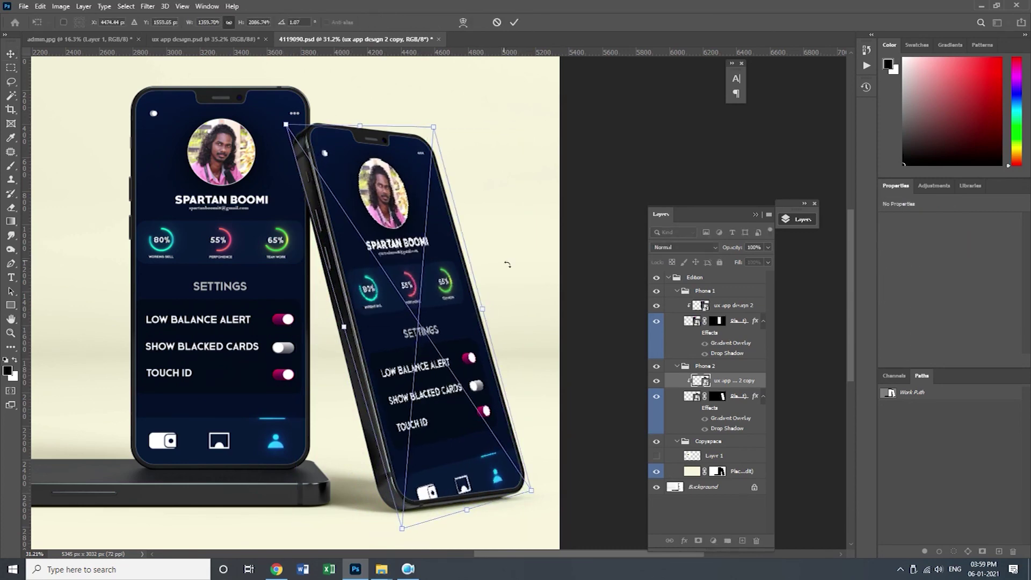
pyautogui.moveTo(508, 265); pyautogui.dragTo(518, 272)
pyautogui.moveTo(457, 328); pyautogui.dragTo(460, 320)
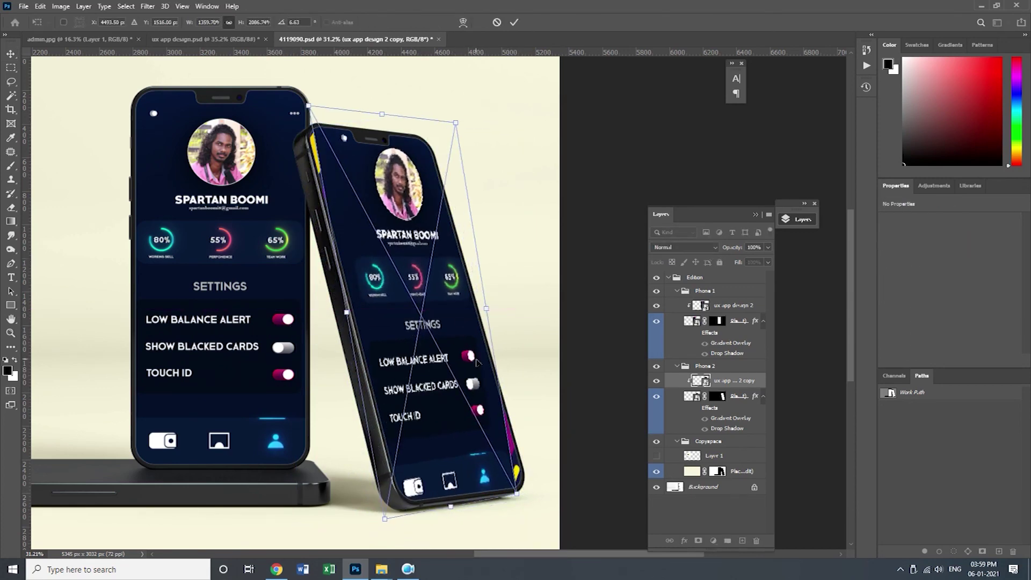
pyautogui.press('Return')
# Step: Pull the design copy's upper-left and lower-right corners outward to fill the tilted phone's screen, and deselect it
pyautogui.click(525, 111)
pyautogui.rightClick(421, 201)
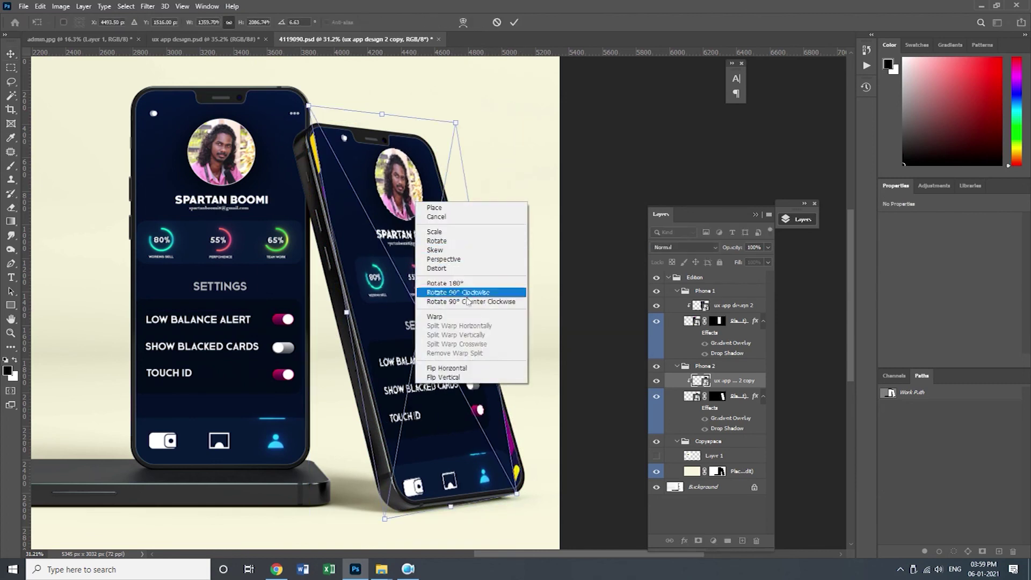
pyautogui.click(463, 317)
pyautogui.moveTo(310, 106); pyautogui.dragTo(297, 103)
pyautogui.moveTo(518, 493); pyautogui.dragTo(538, 490)
pyautogui.press('Return')
pyautogui.click(594, 354)
pyautogui.moveTo(342, 389); pyautogui.dragTo(302, 392)
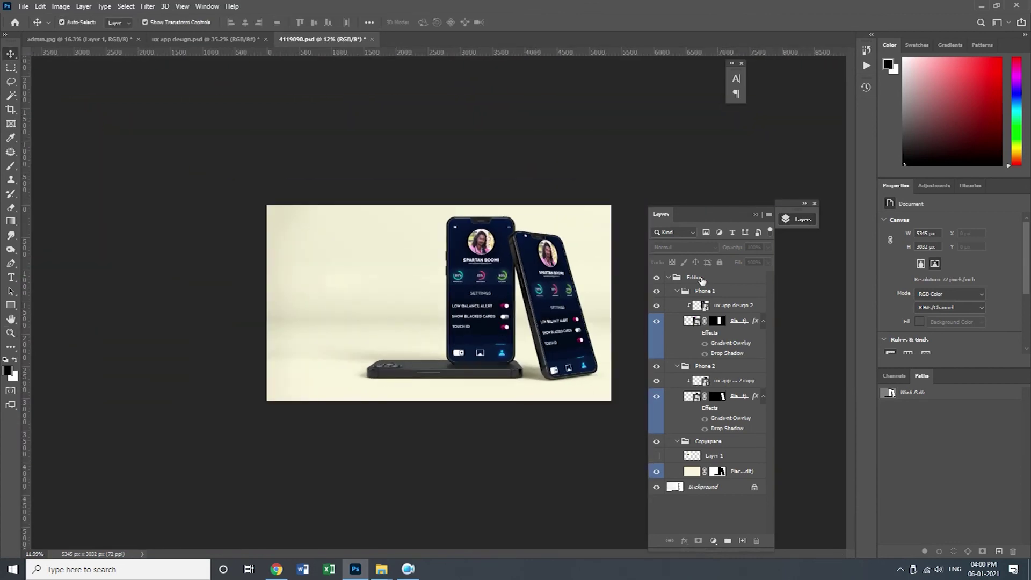